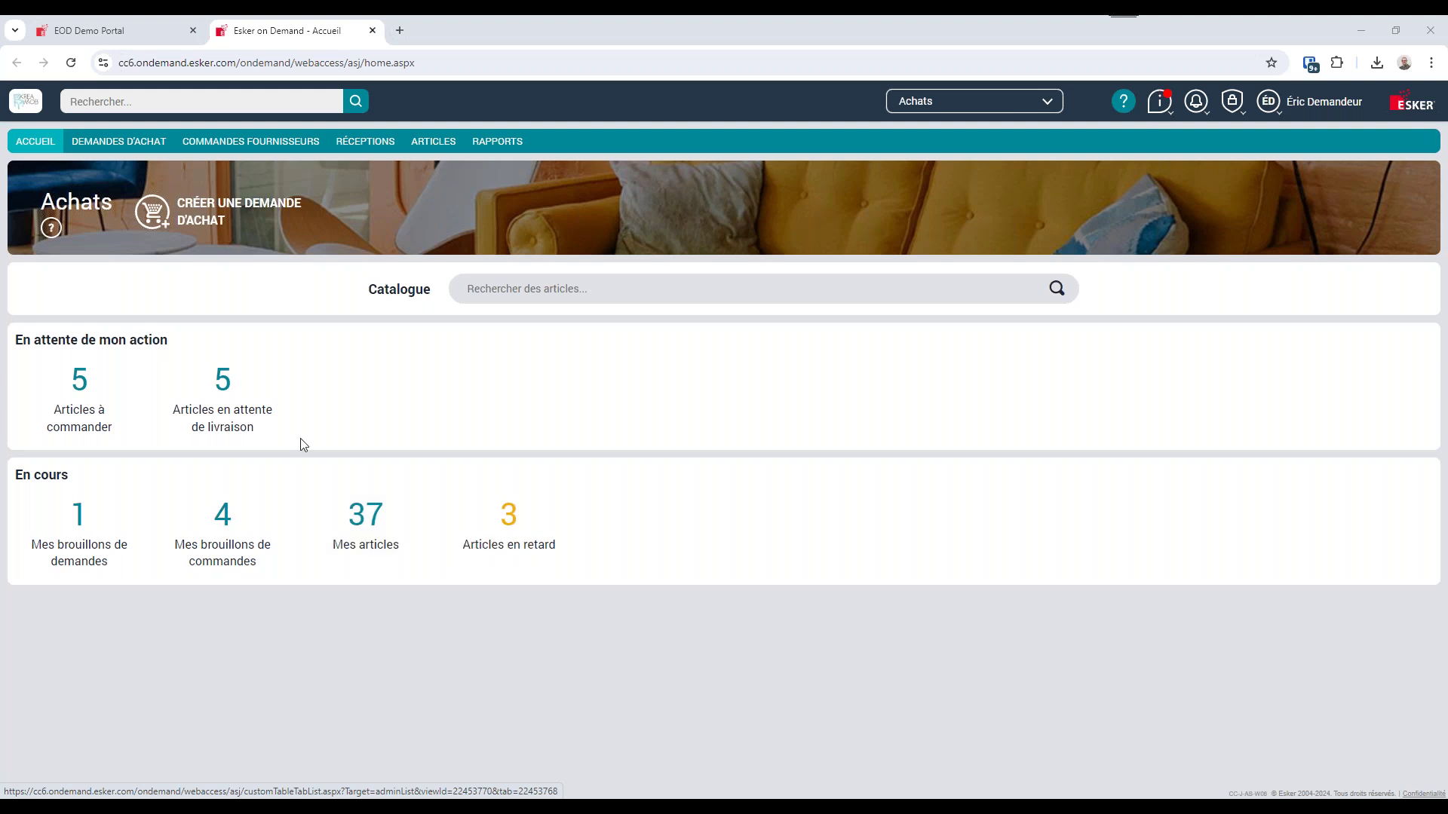
Create a purchase request and find "montre" by article reference, choosing MOBWAC01, Montre BW - Homme - Bloc Acier, for the first line.
click(208, 221)
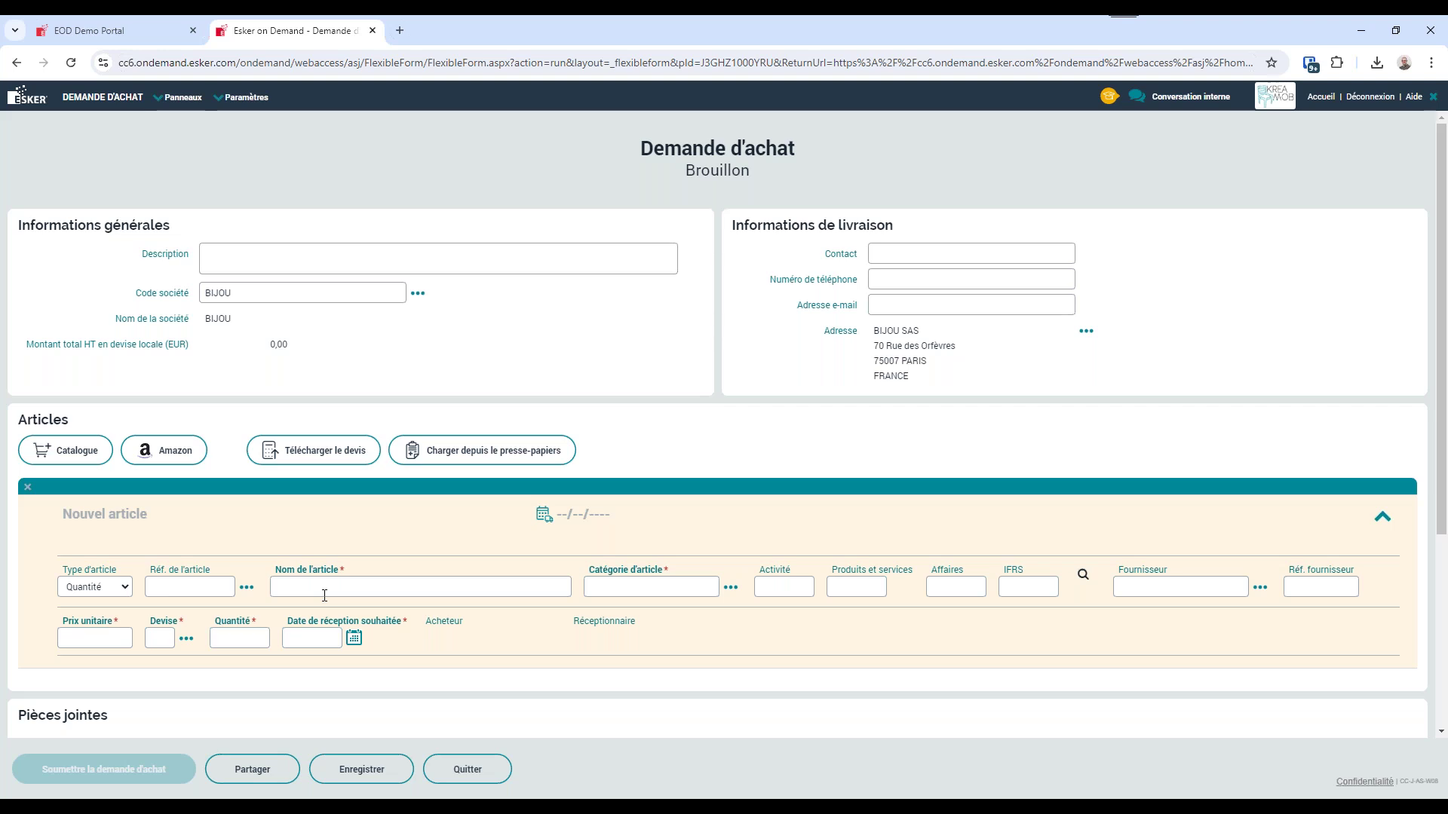
click(247, 588)
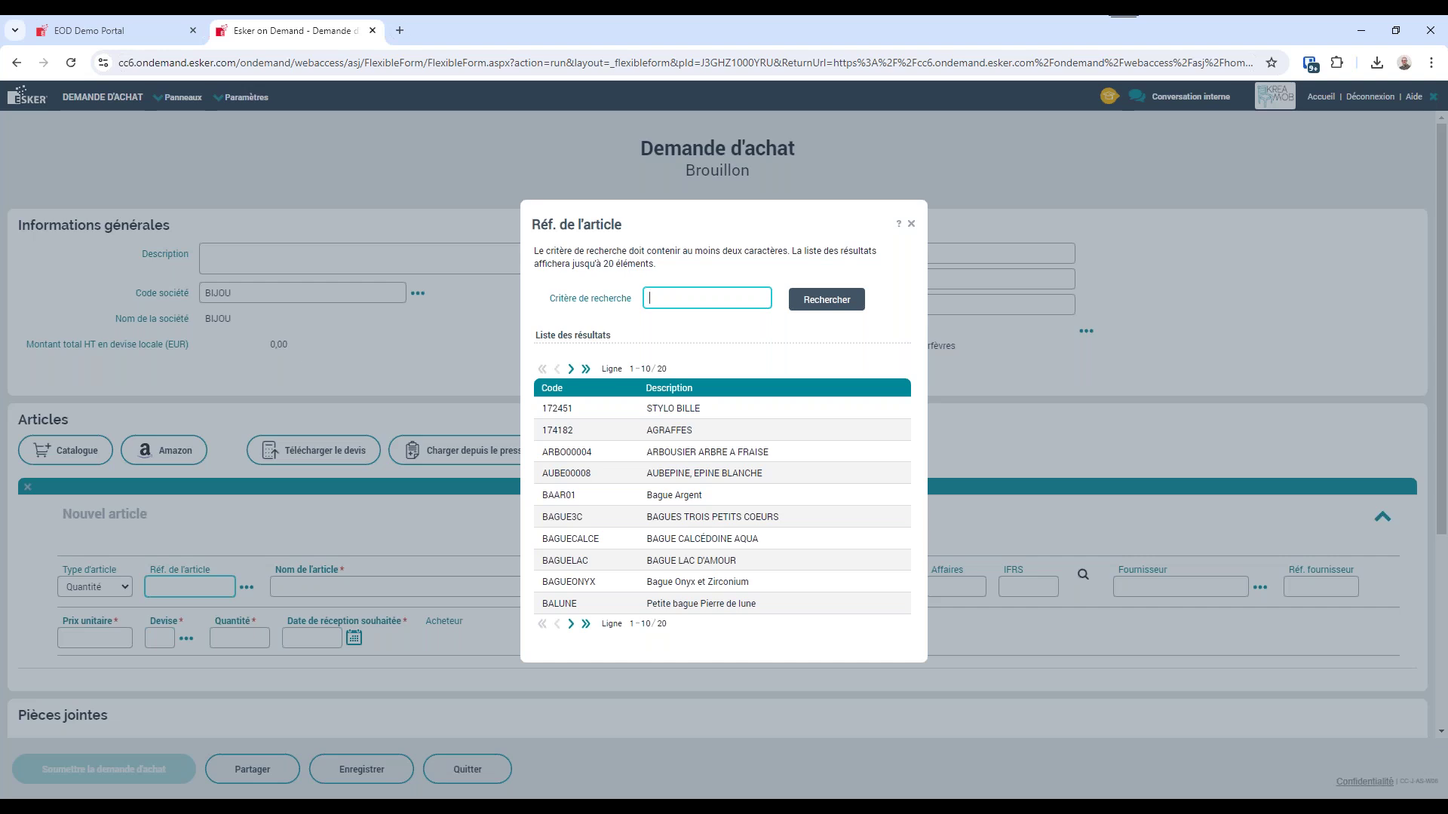
text(montre)
click(821, 308)
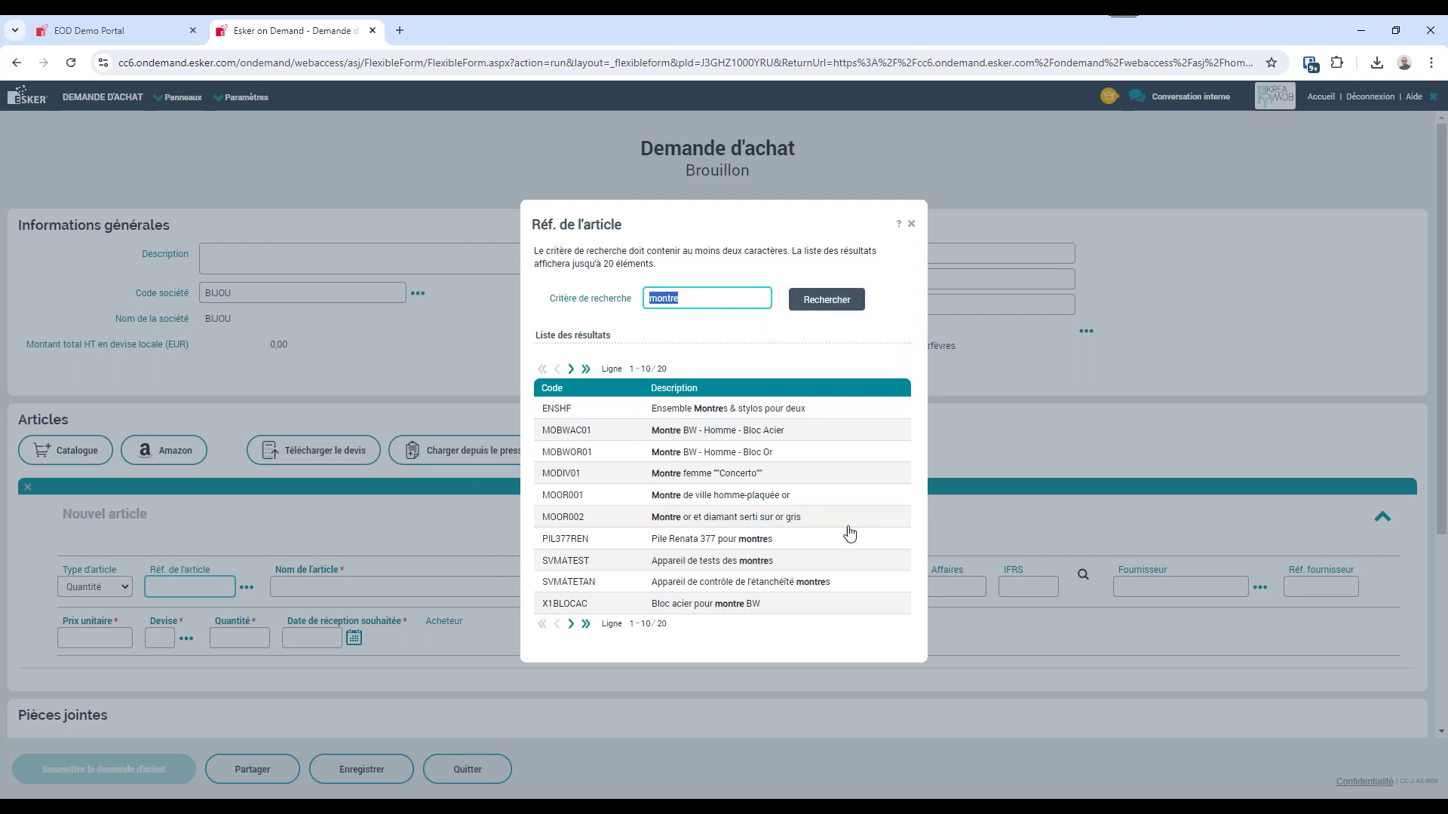
click(573, 430)
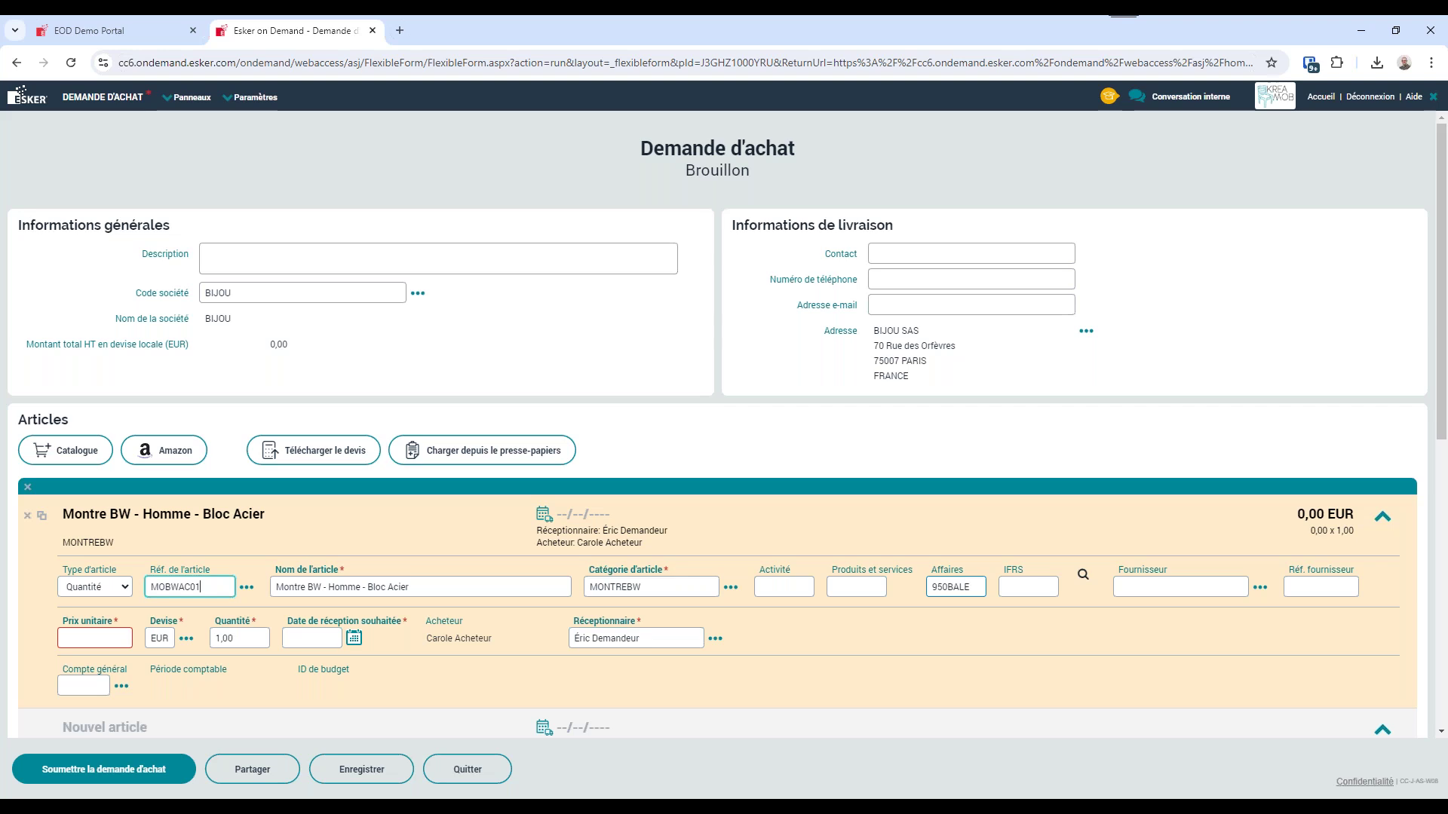
Set the MOBWAC01 watch line's unit price to 450 and its desired reception date to 15/09/2024.
key(Tab)
key(Tab)
key(Tab)
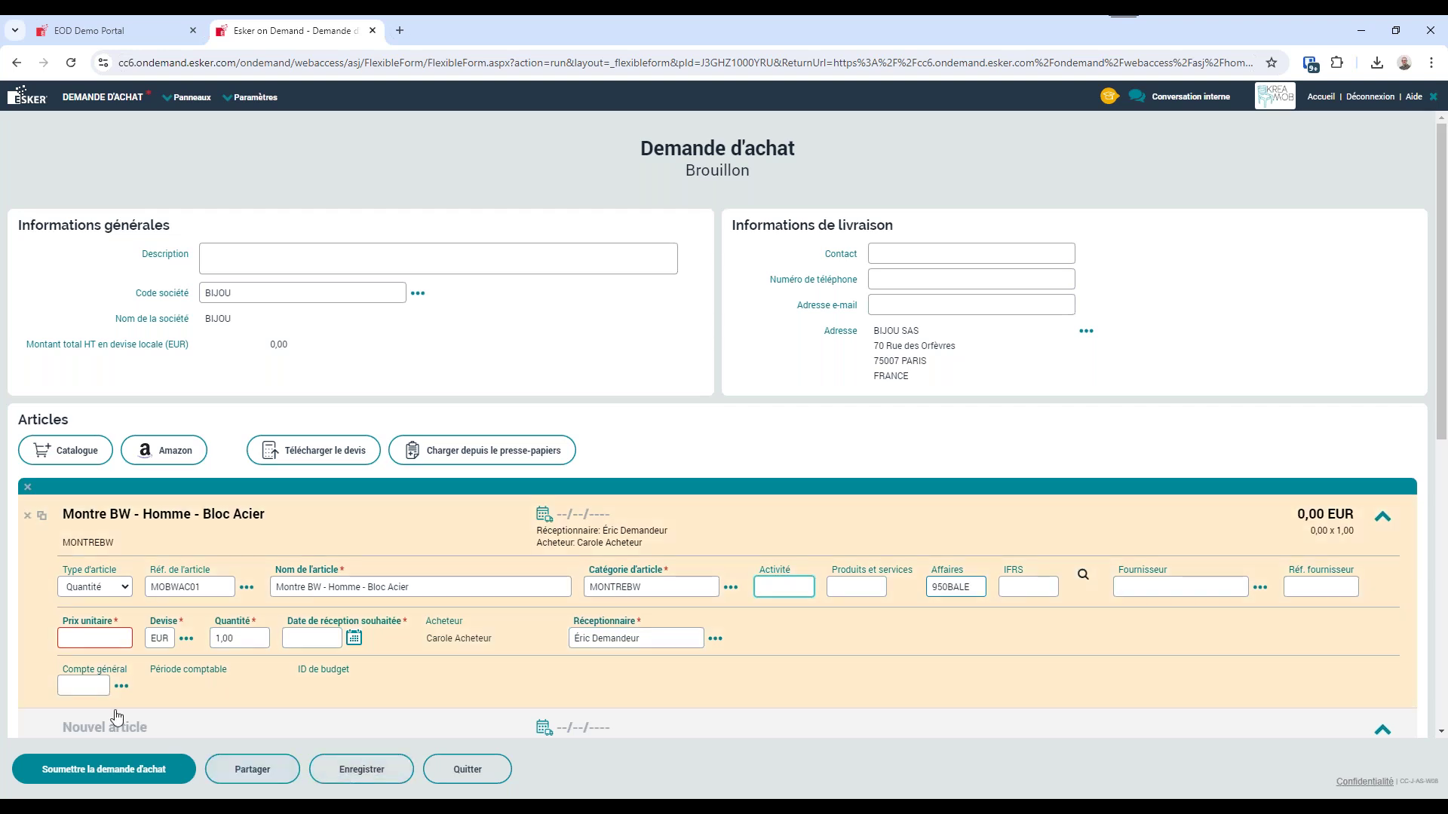
click(93, 635)
text(450)
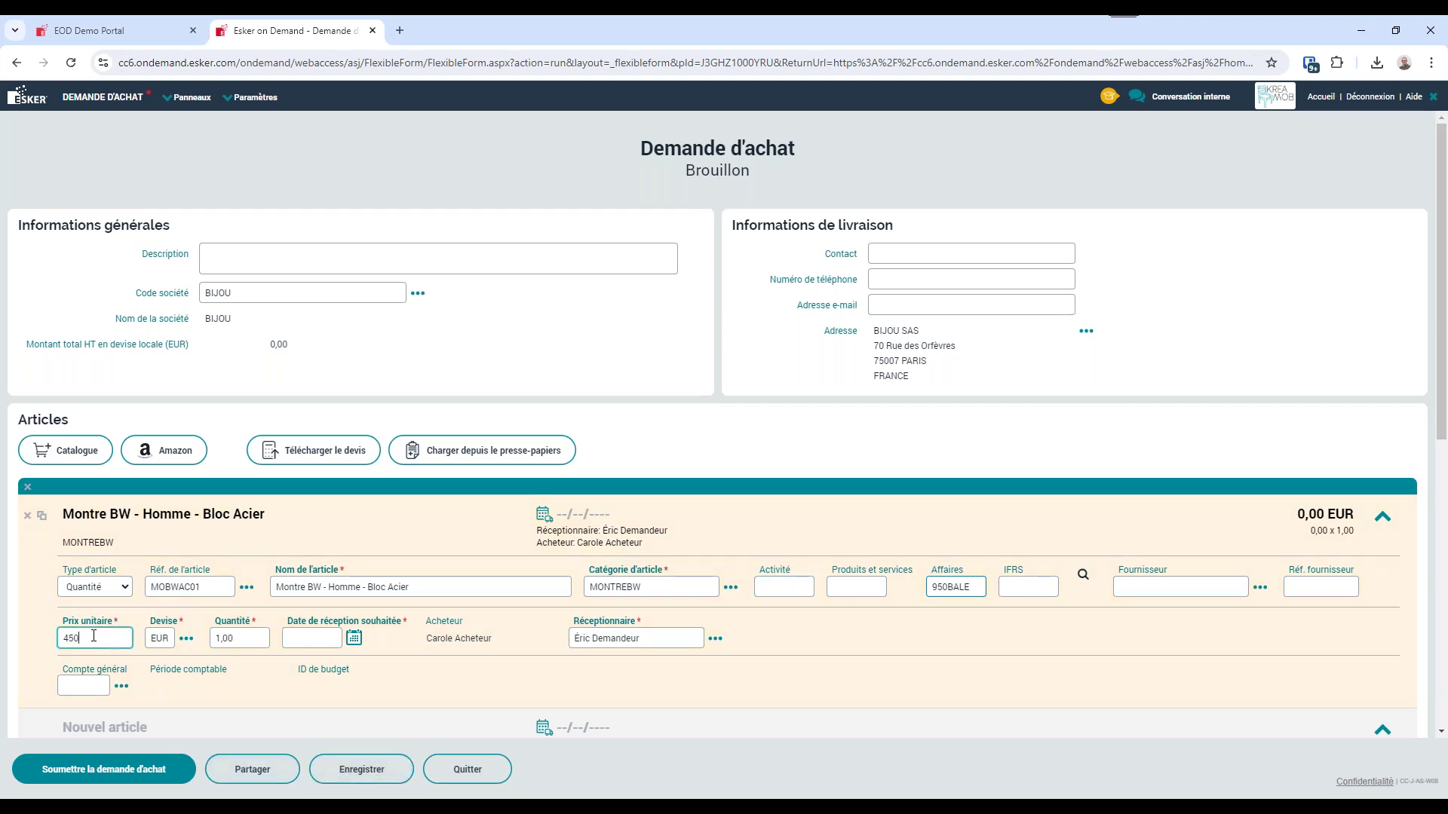
key(Tab)
key(Tab)
key(Tab)
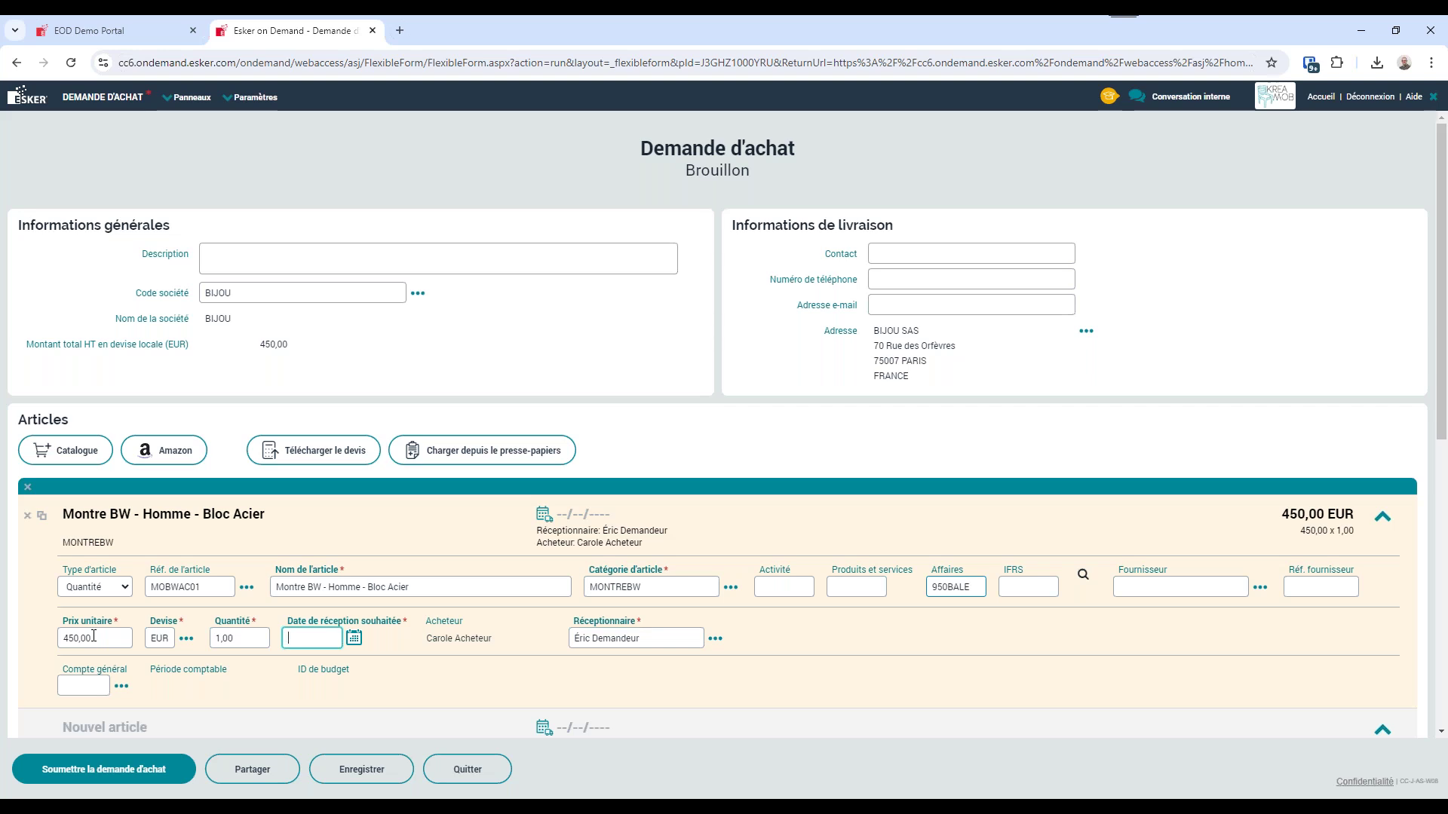
text(15/09/2024)
key(Tab)
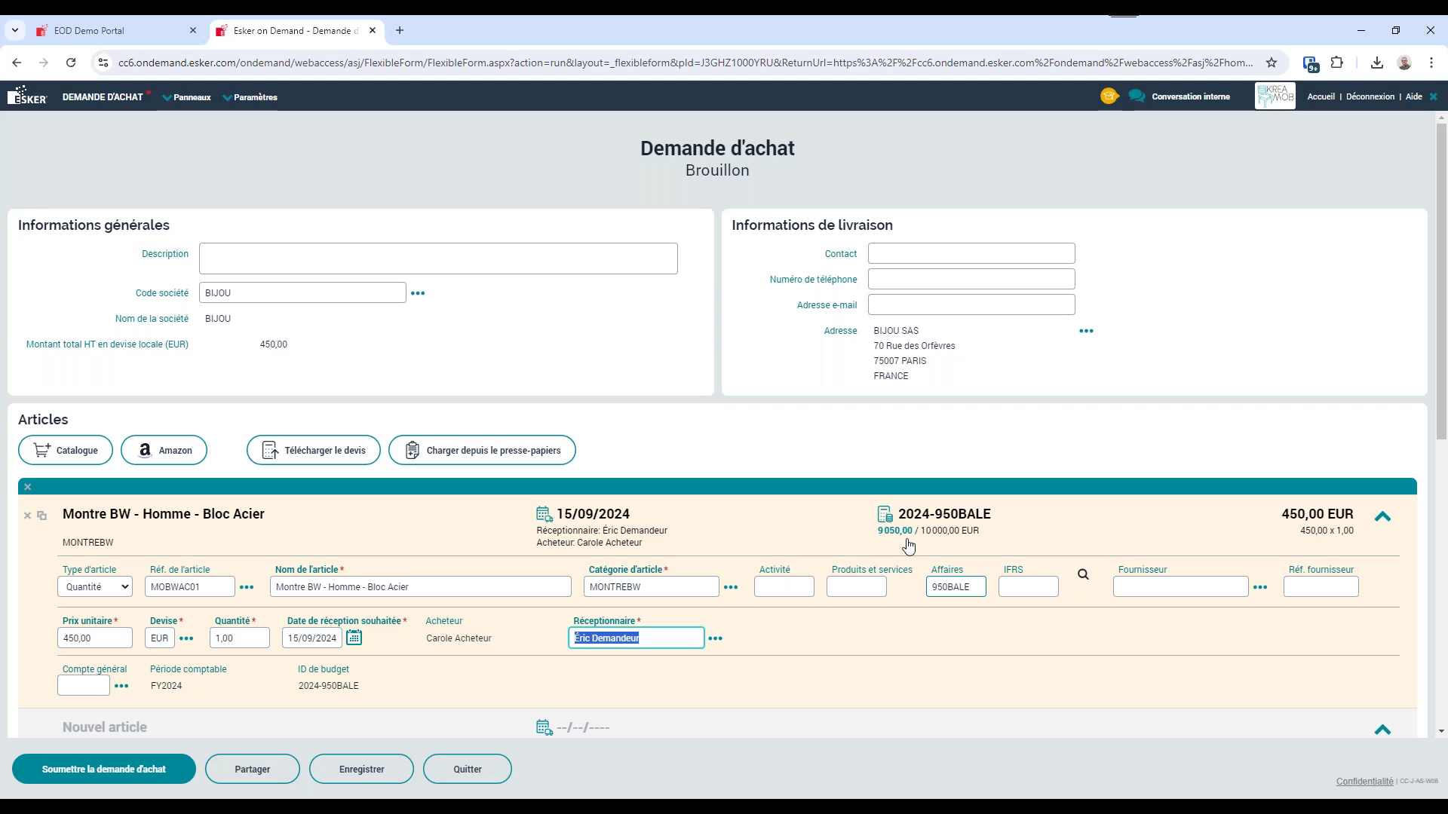
Add one AGRAFFEUSE and three CHEMISE 3 RABATS from the internal catalogue to the purchase request.
scroll(535, 687, down, 2)
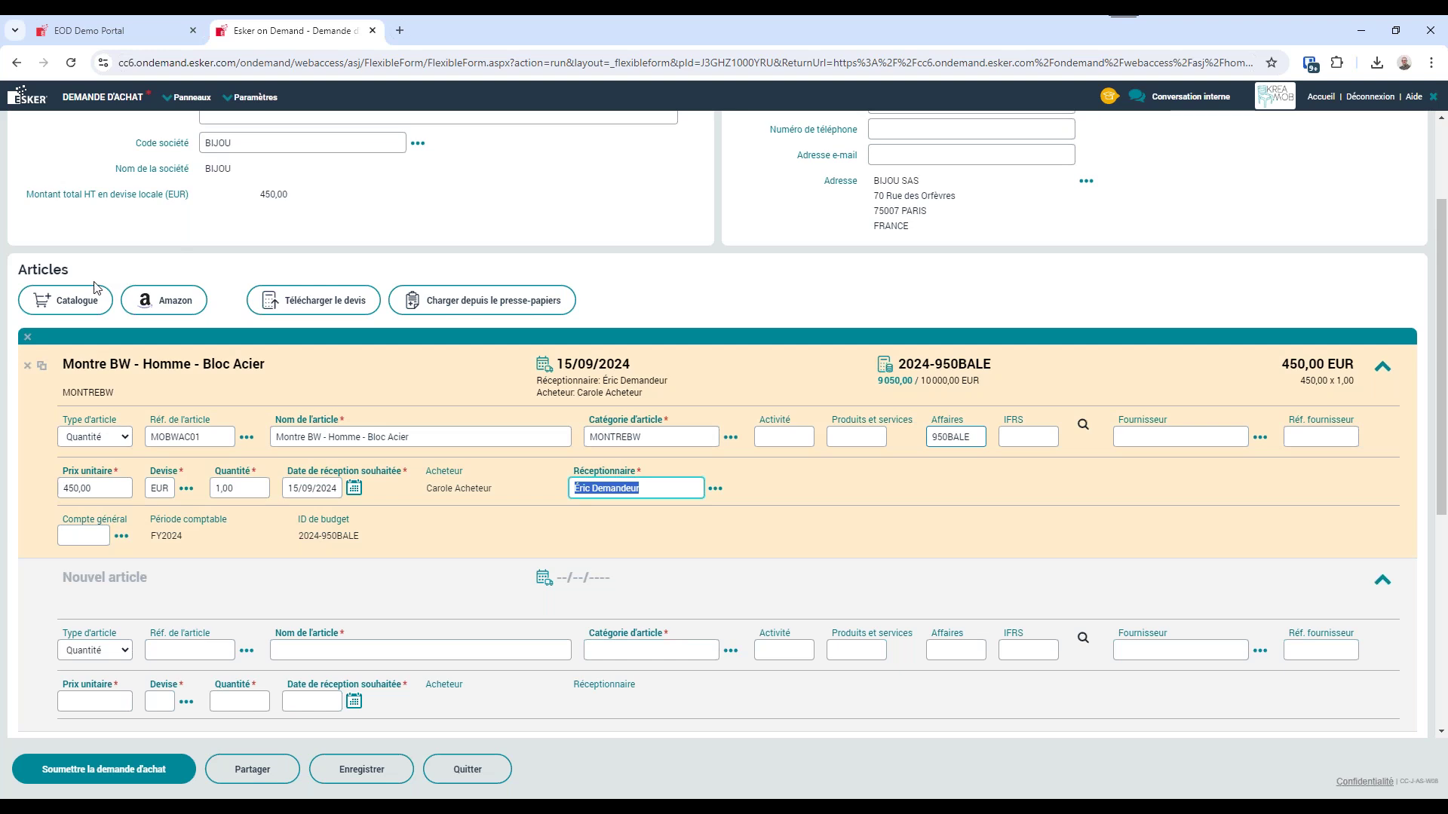
click(66, 300)
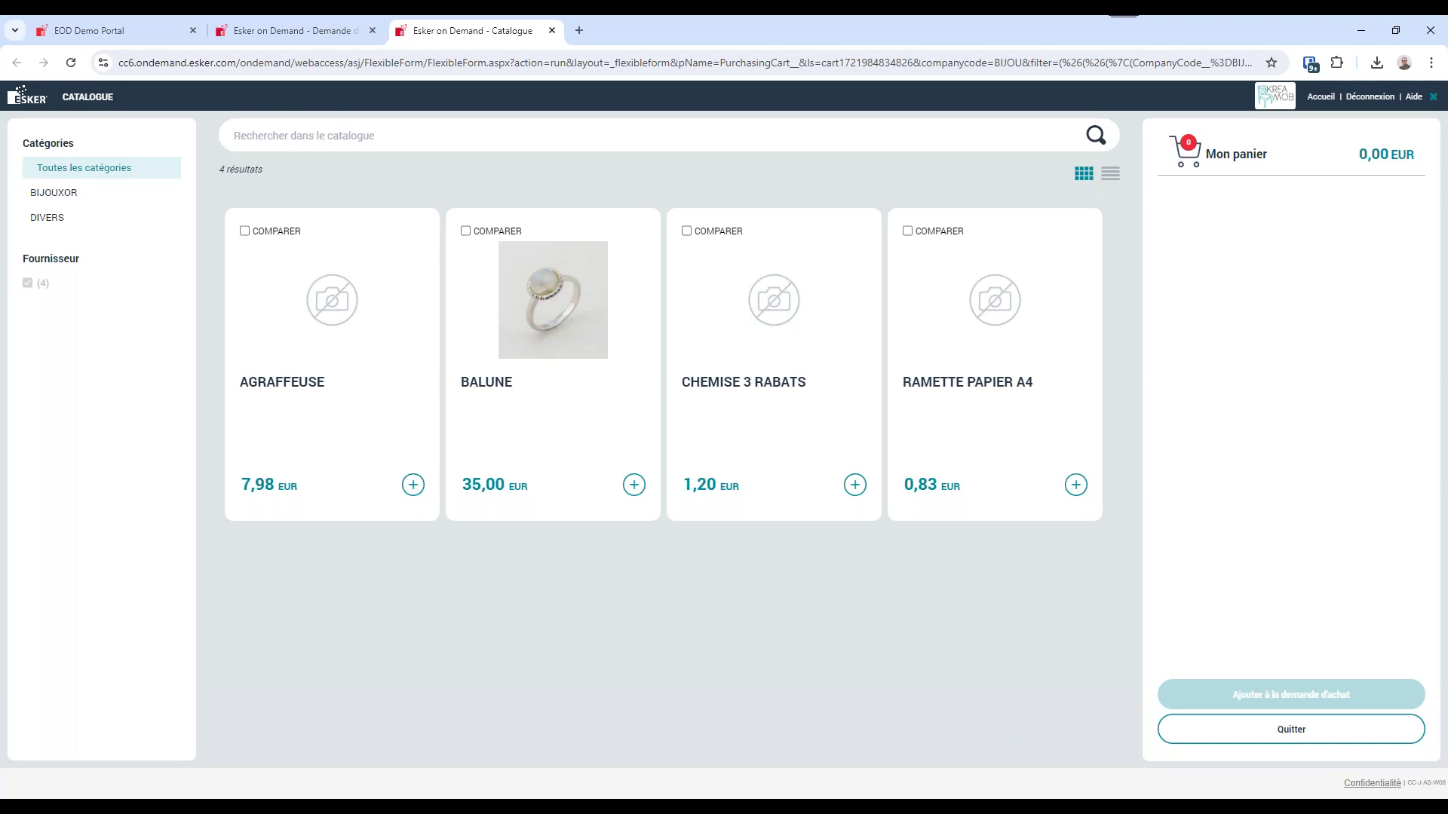
click(414, 485)
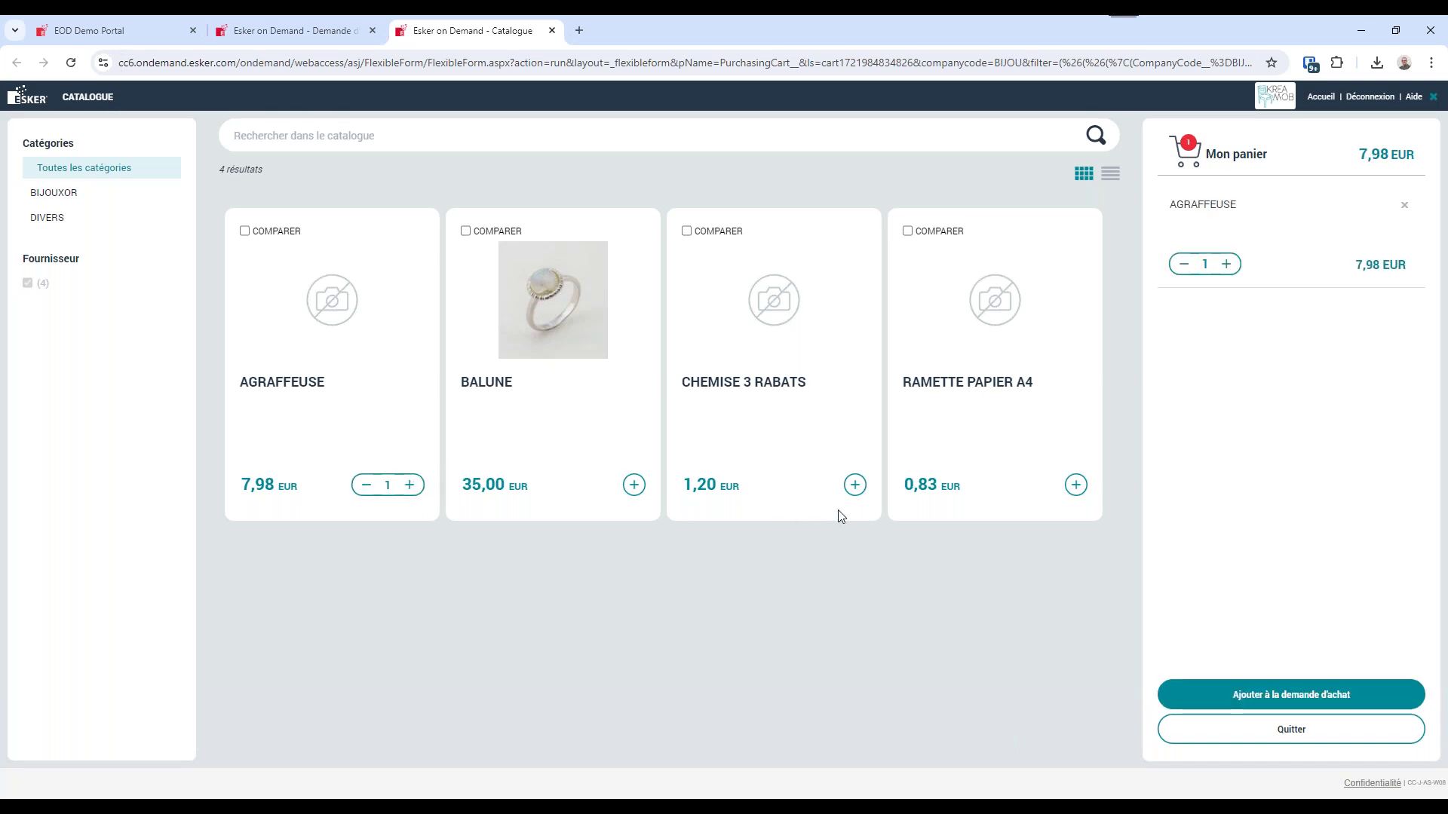
click(855, 485)
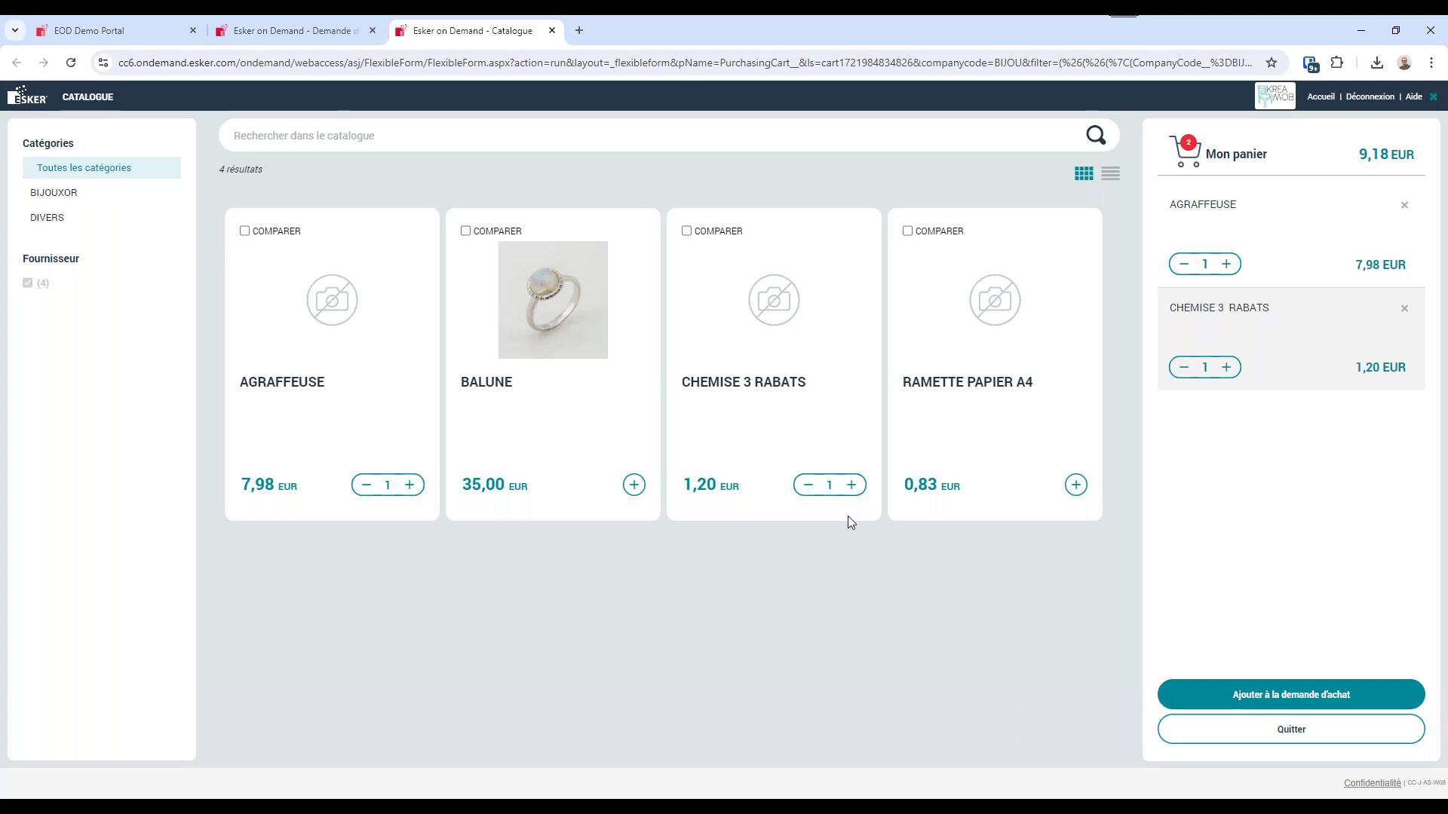
click(1227, 368)
click(1227, 368)
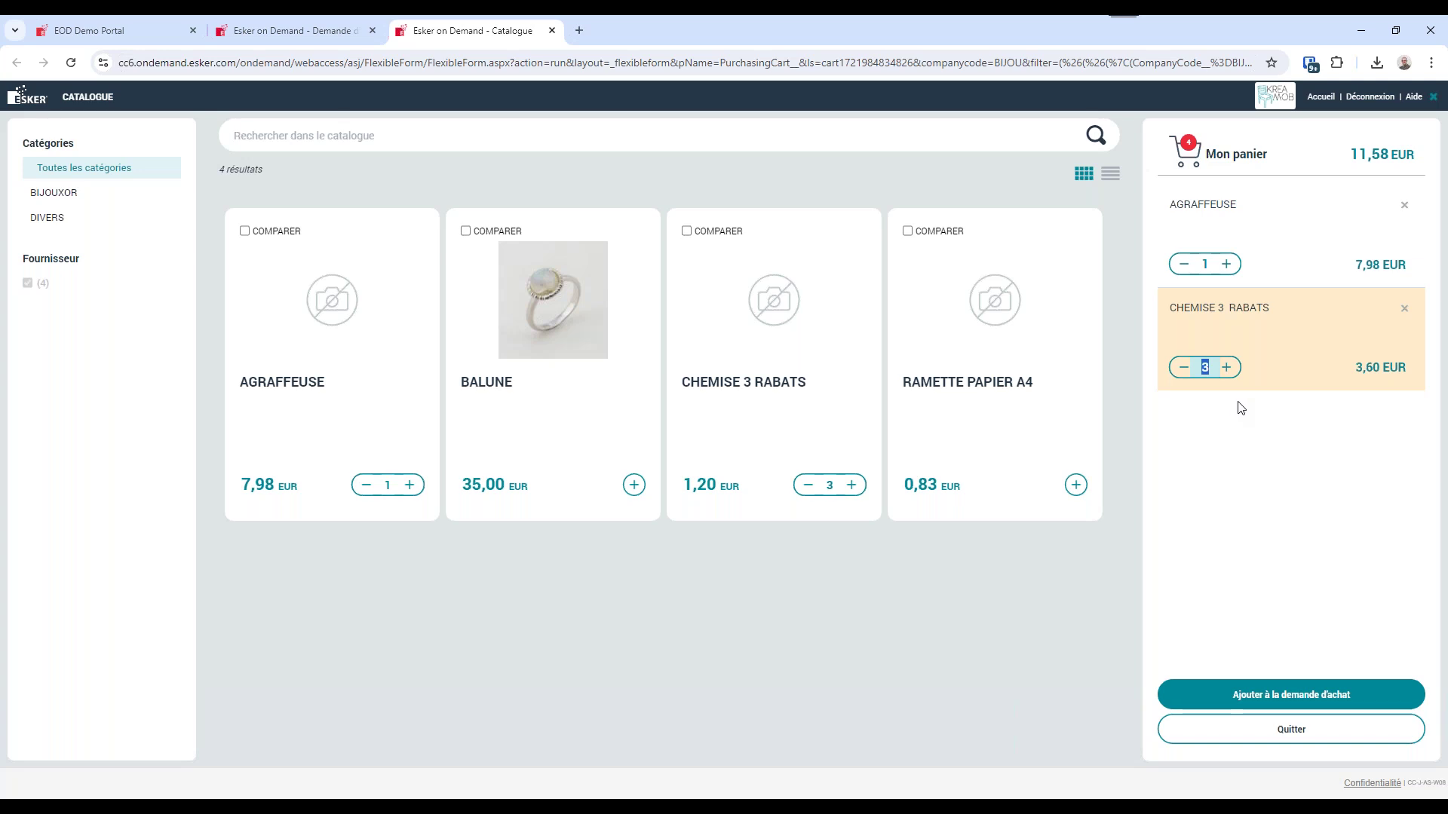
click(1292, 694)
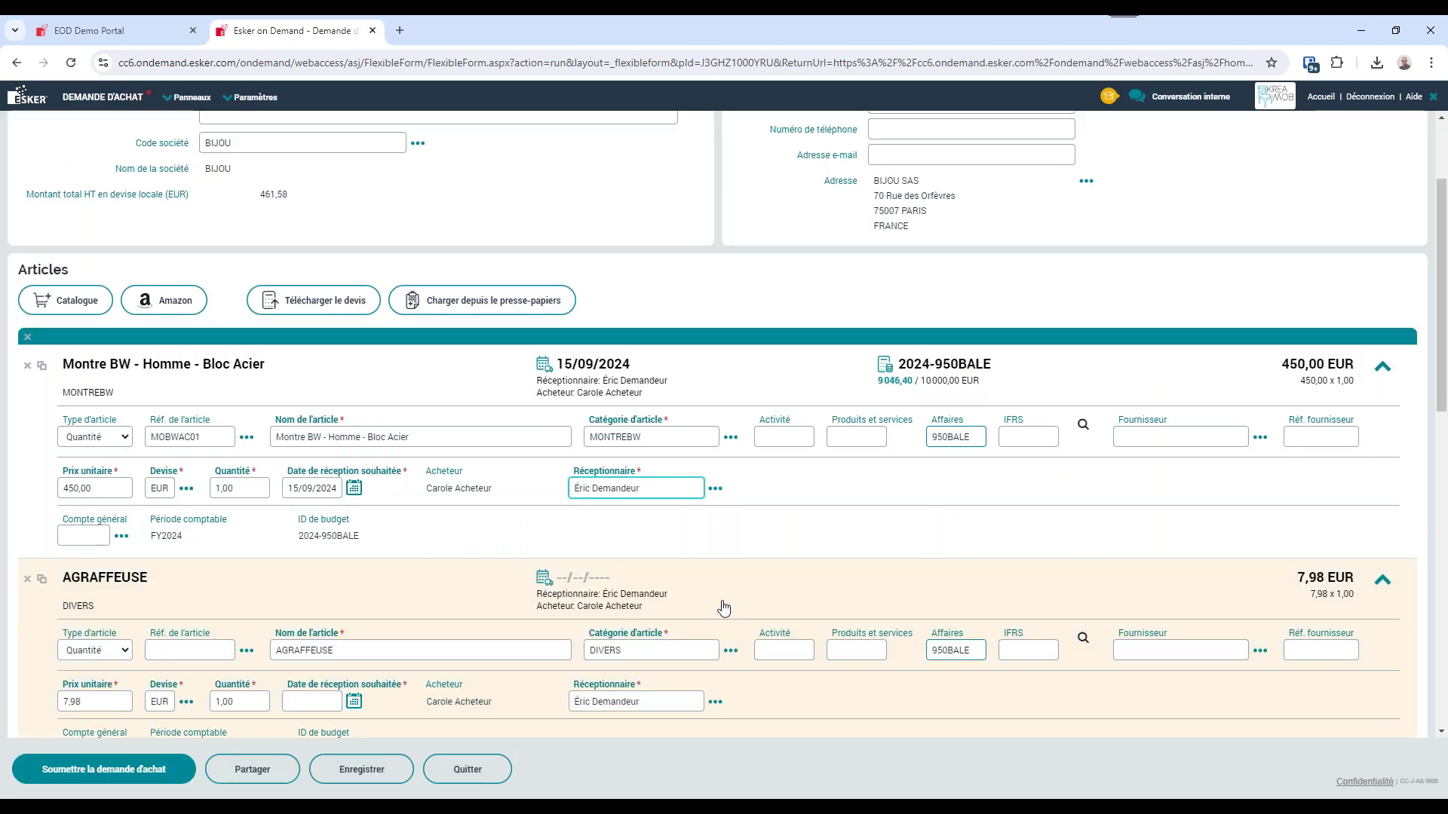
Set the AGRAFFEUSE line's desired reception date to 15/09/2024.
scroll(723, 607, down, 3)
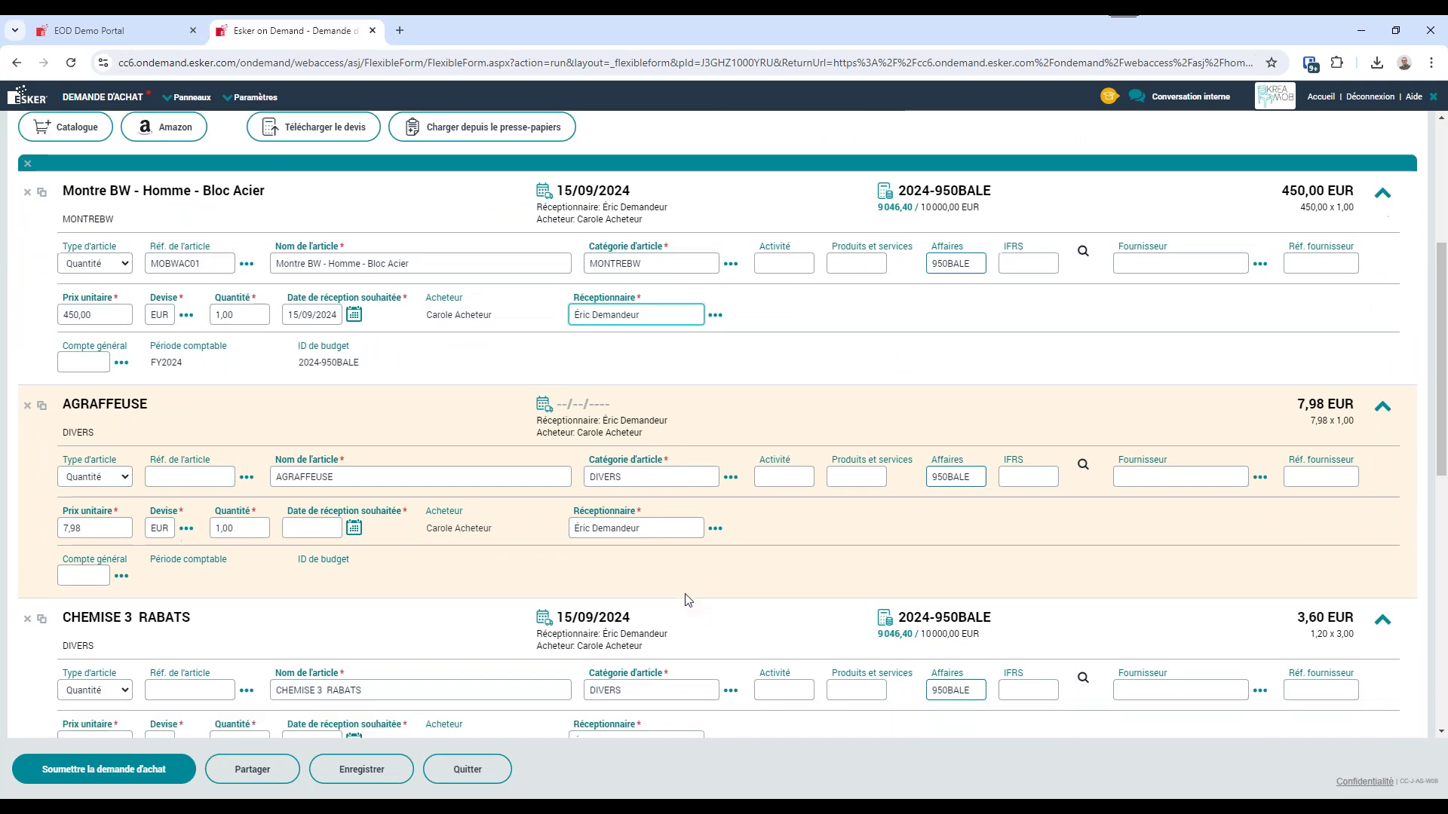
click(307, 475)
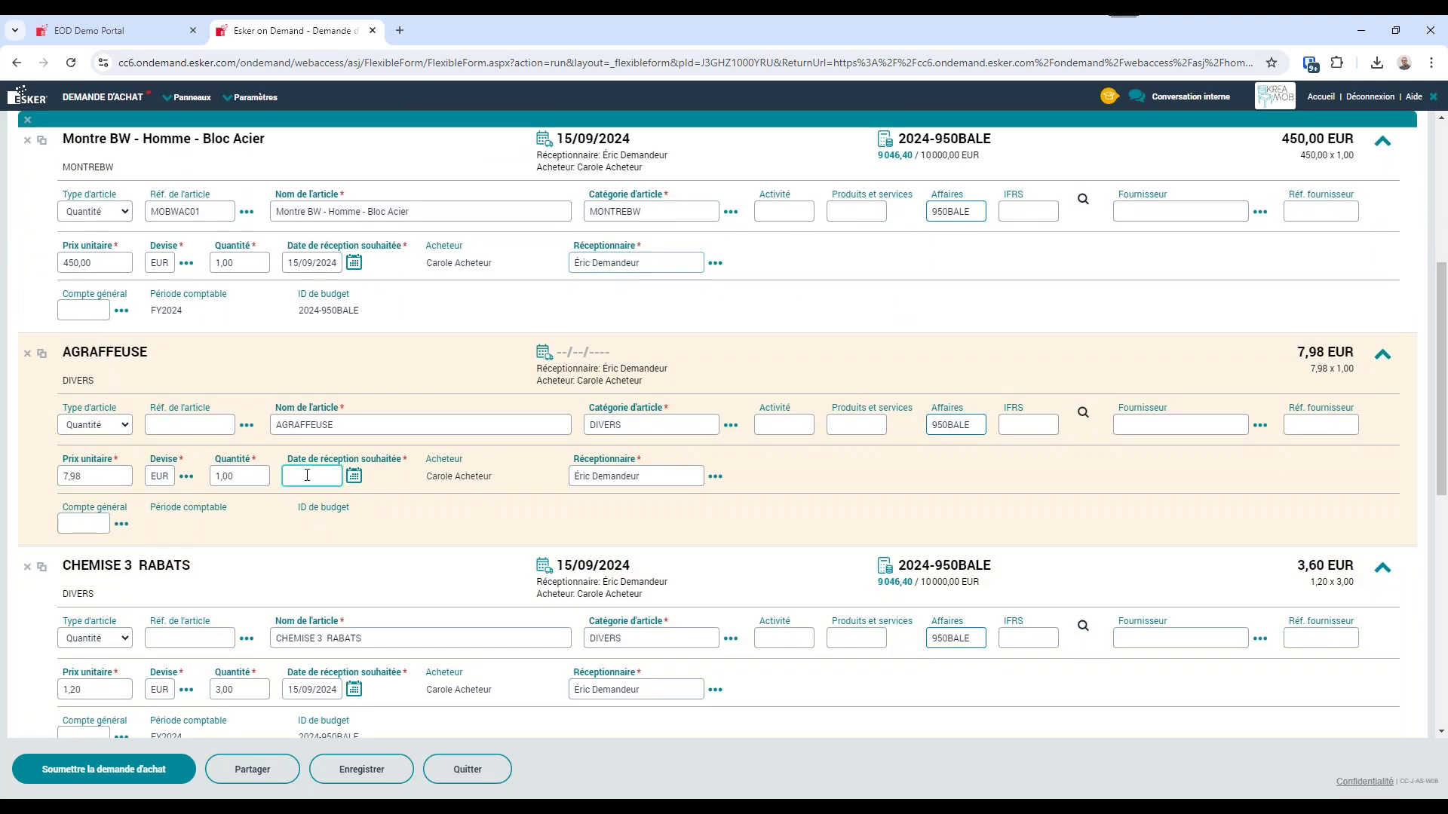
text(15/09/2024)
key(Tab)
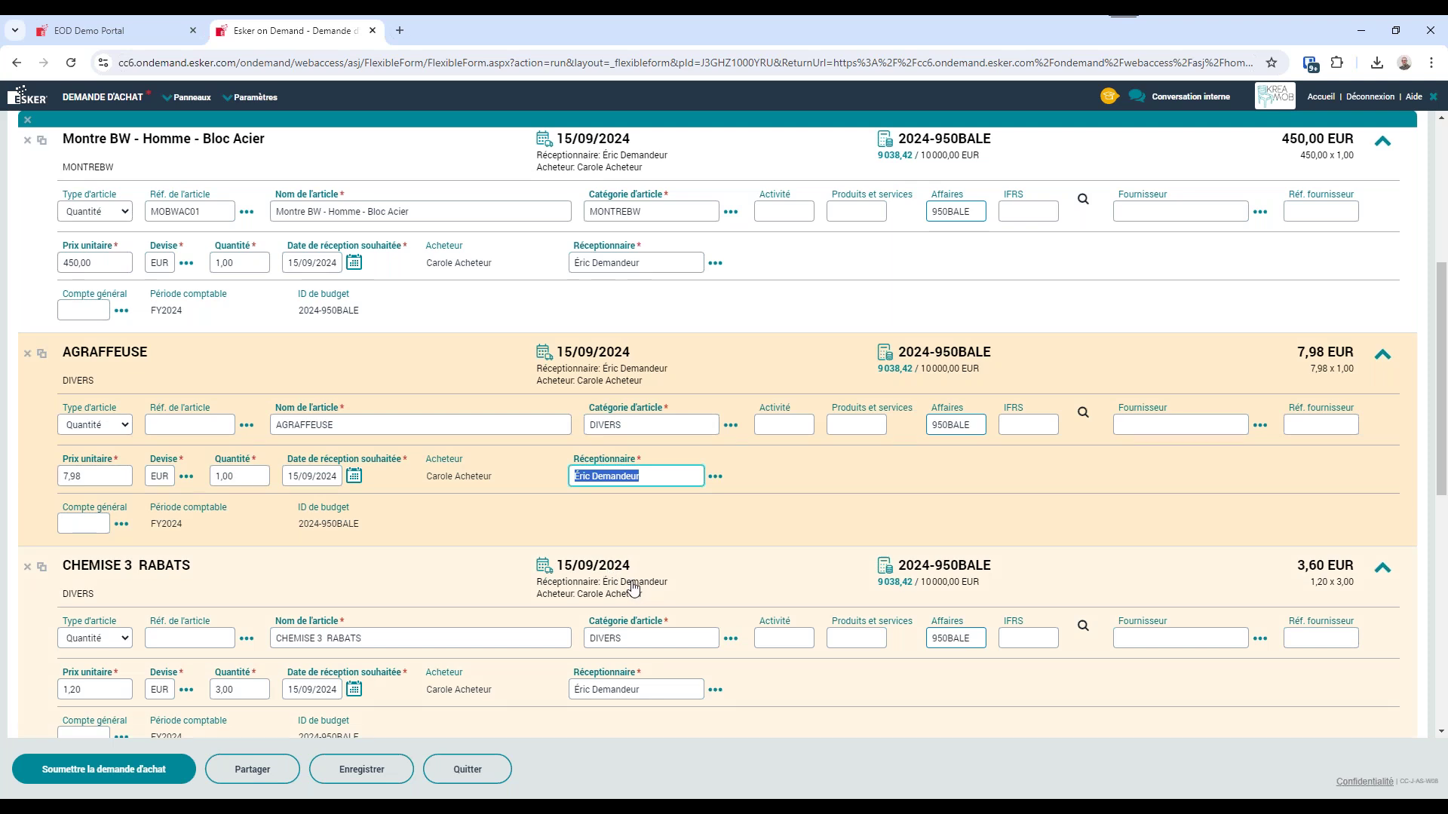
Switch from the purchase request to the Amazon Business catalogue and search for "montre homme".
scroll(633, 590, up, 5)
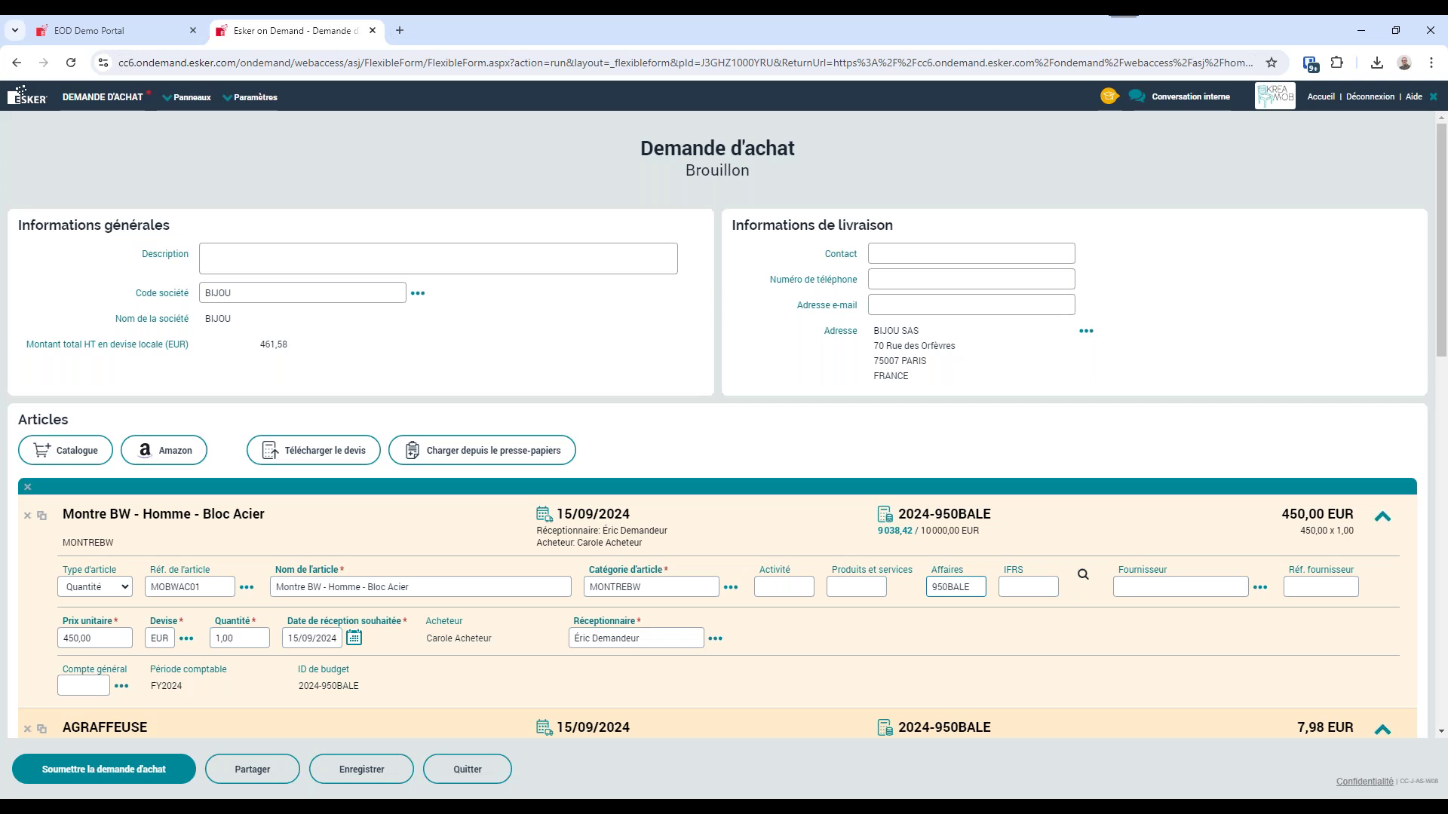
click(168, 459)
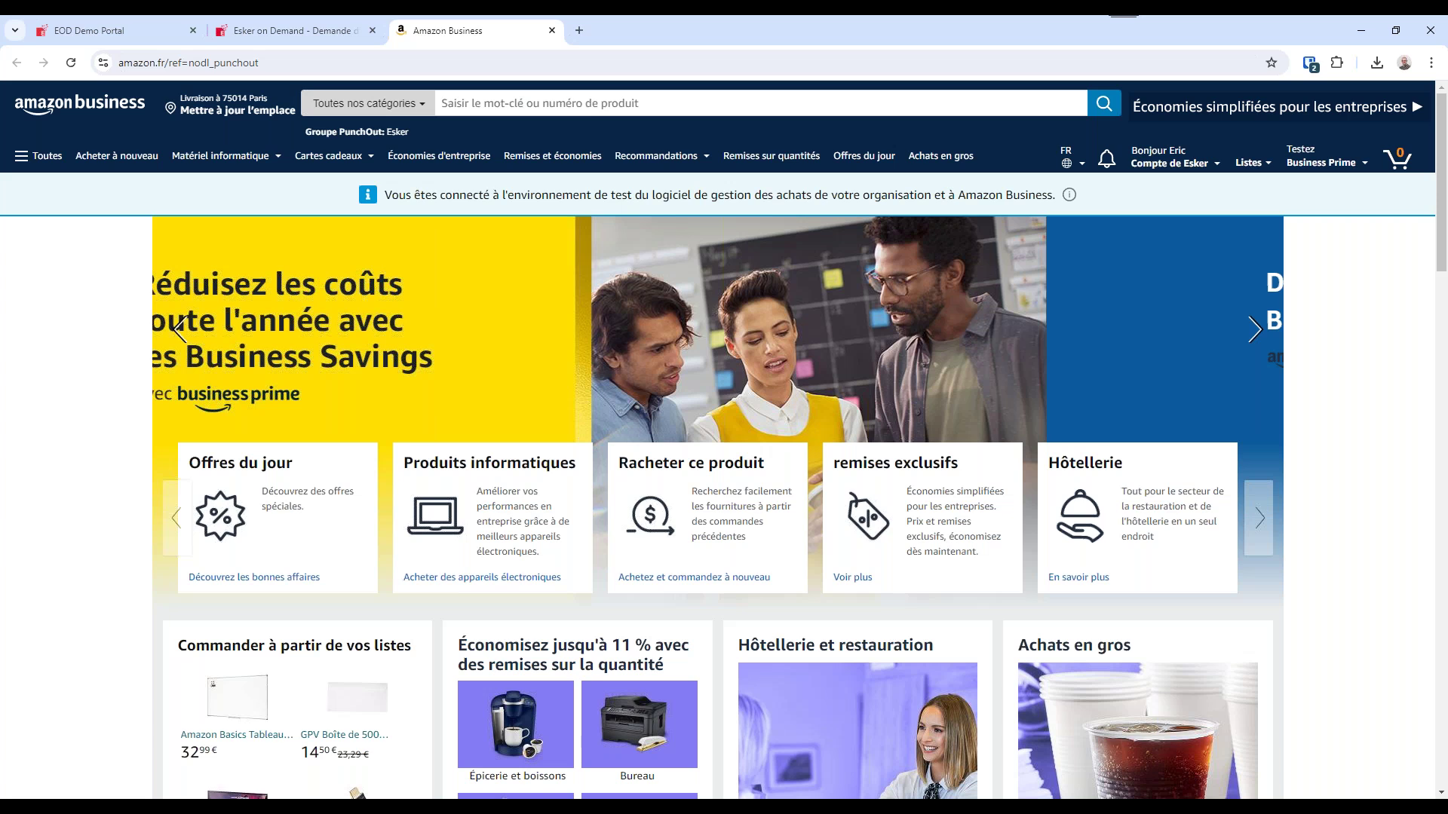
click(694, 104)
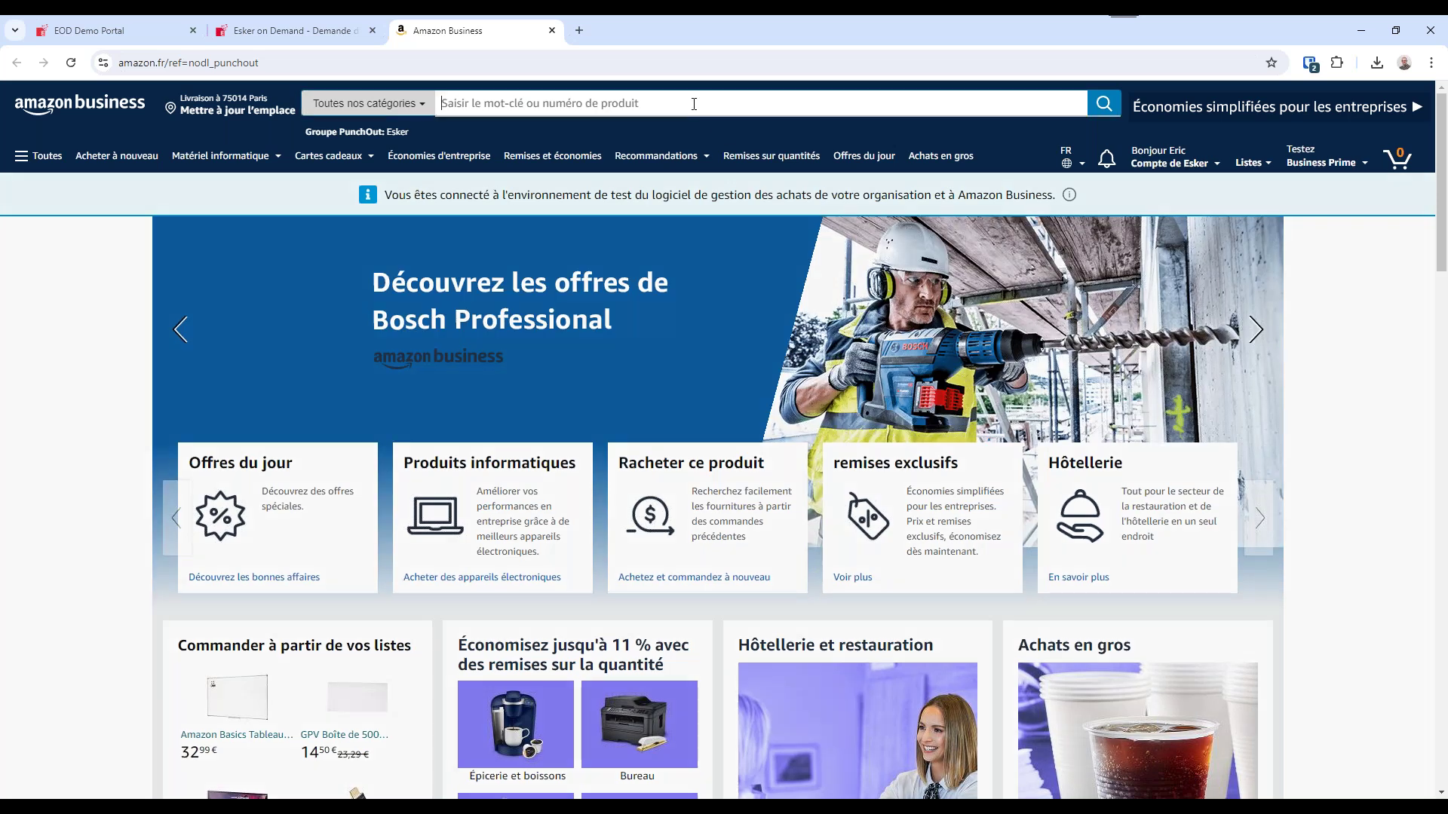
text(montre)
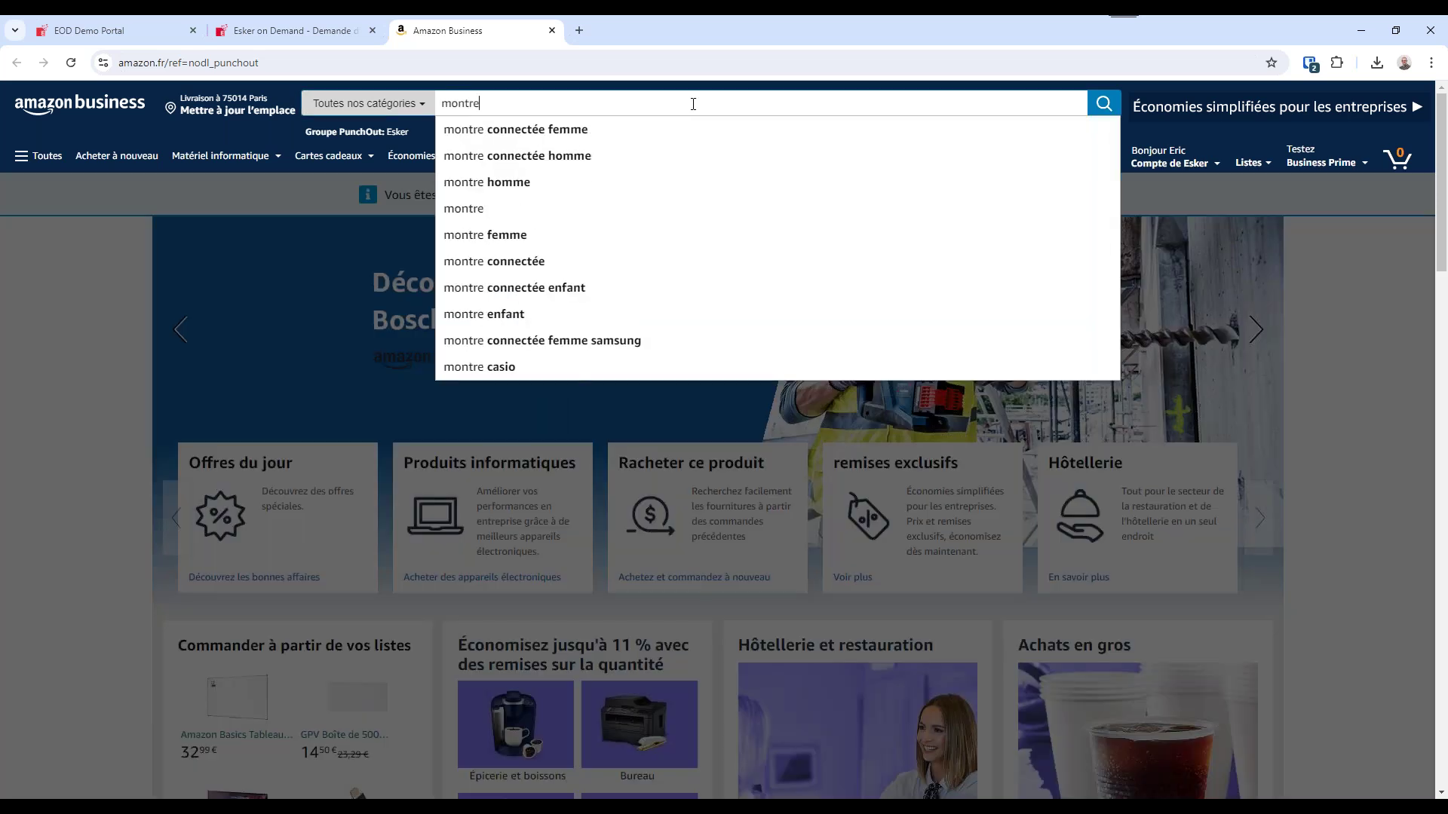
text( hom)
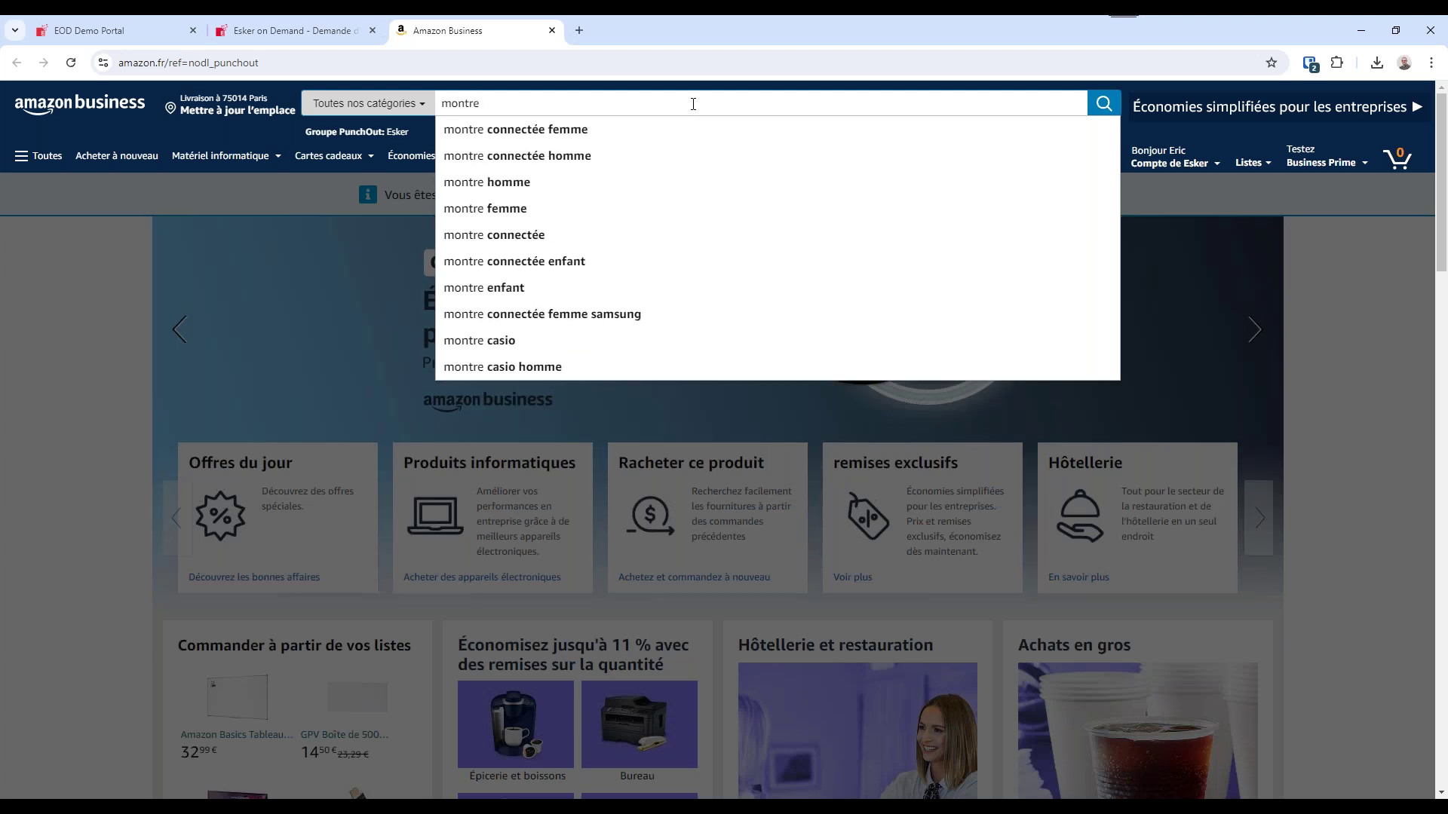
text(me)
key(Return)
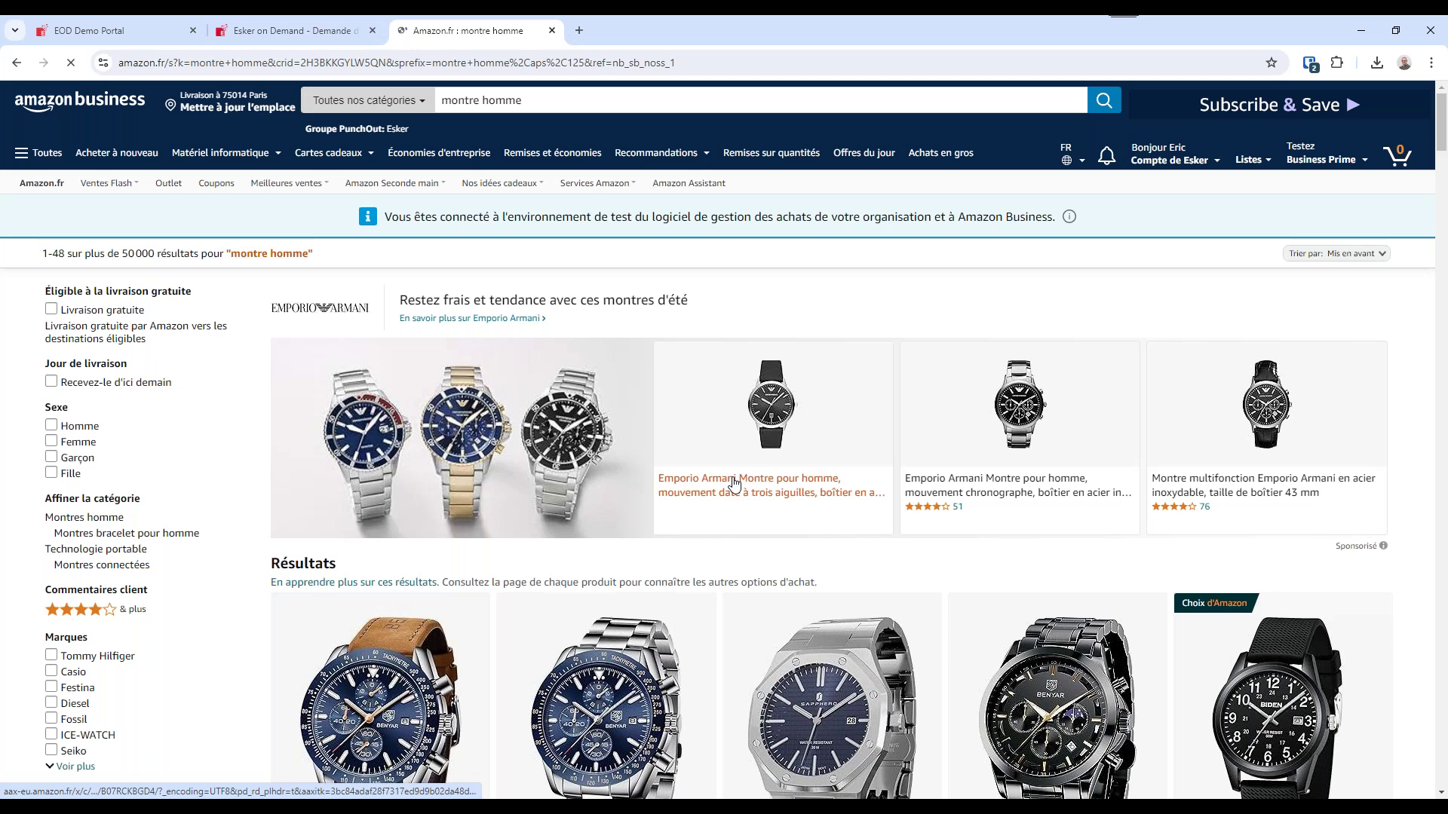
Add the BENYAR men's chronograph with blue dial and steel bracelet to the Amazon cart and submit the cart for approval.
scroll(734, 485, down, 5)
click(606, 702)
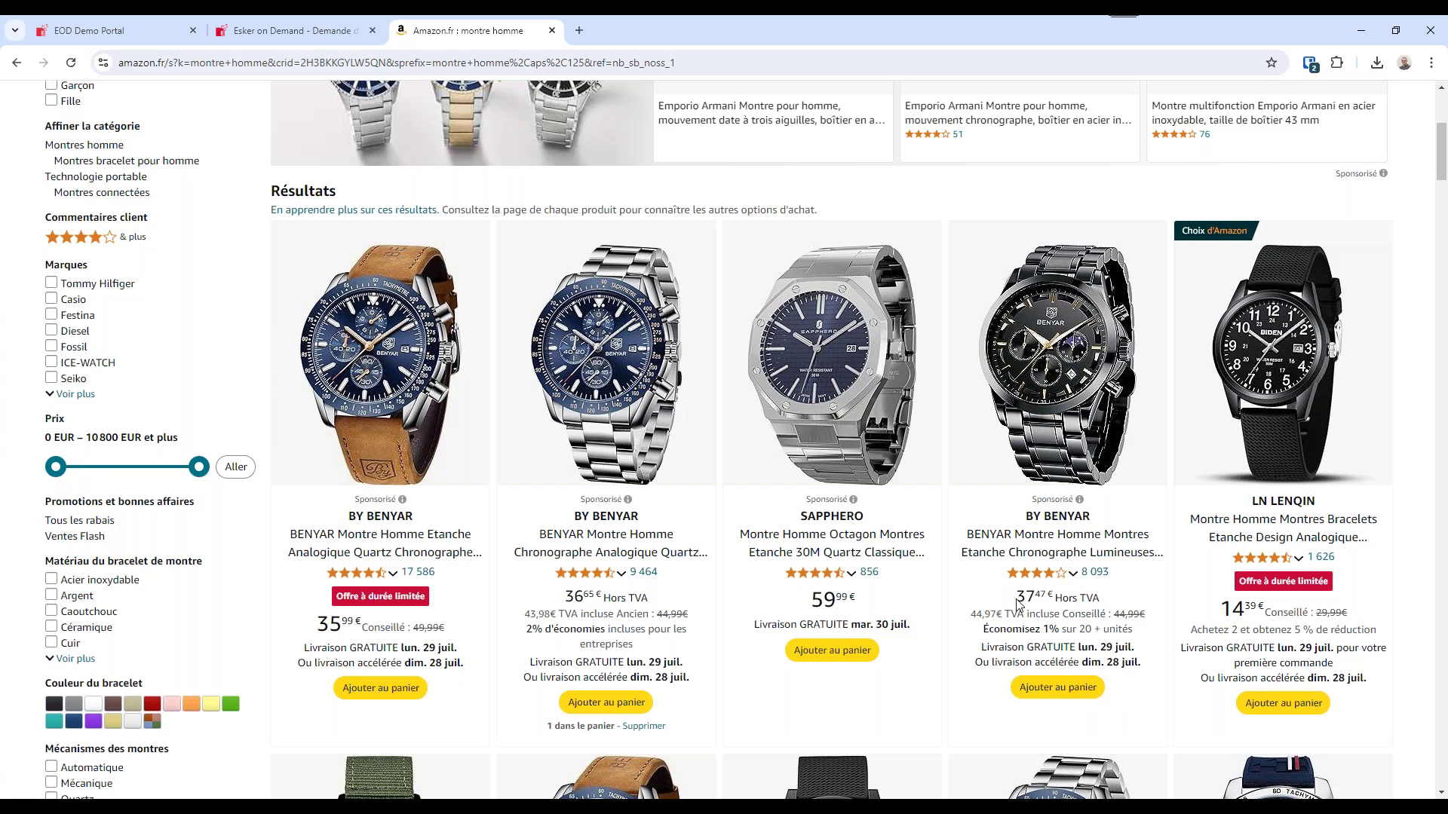
scroll(1020, 605, up, 5)
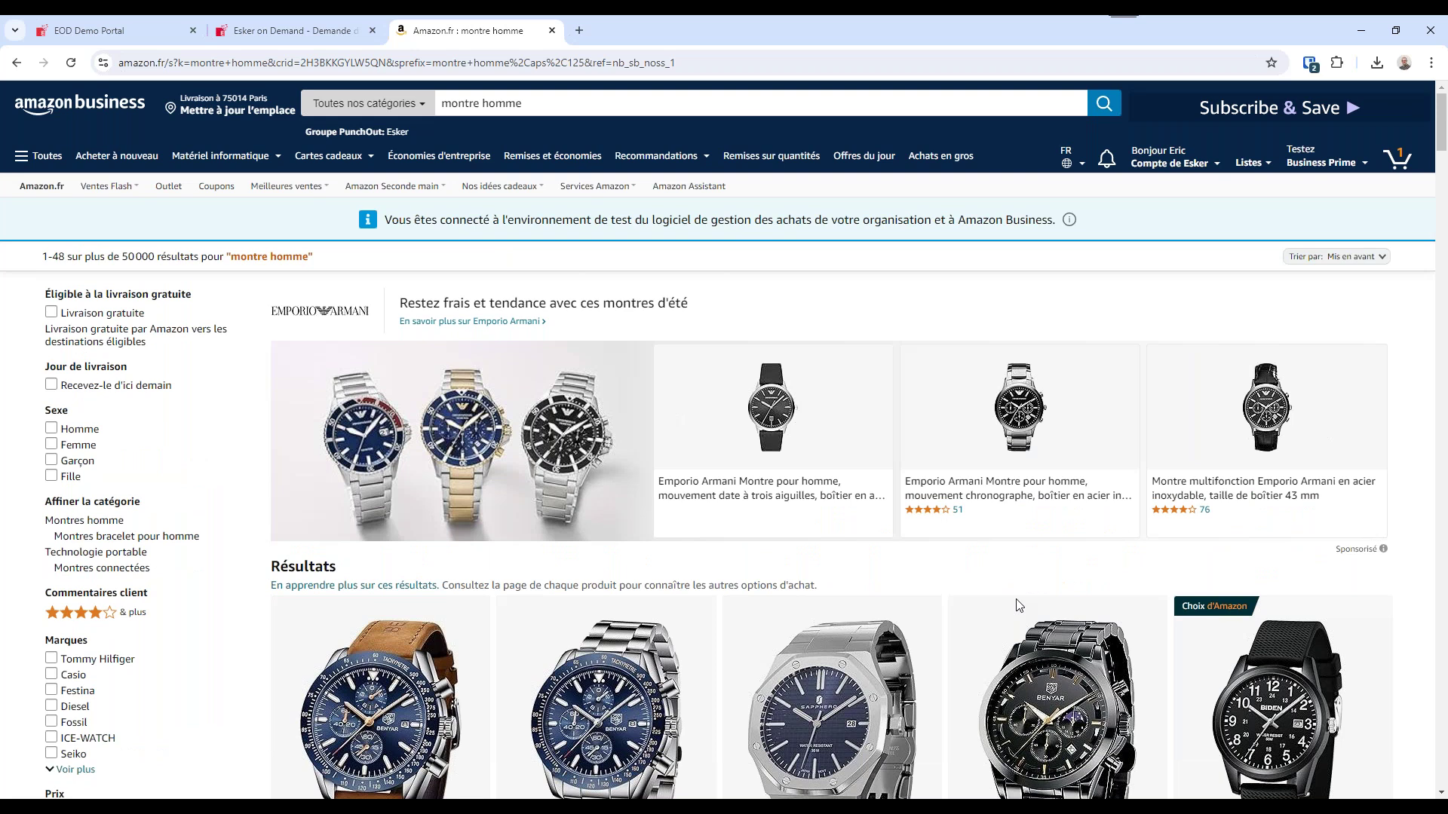
click(1399, 160)
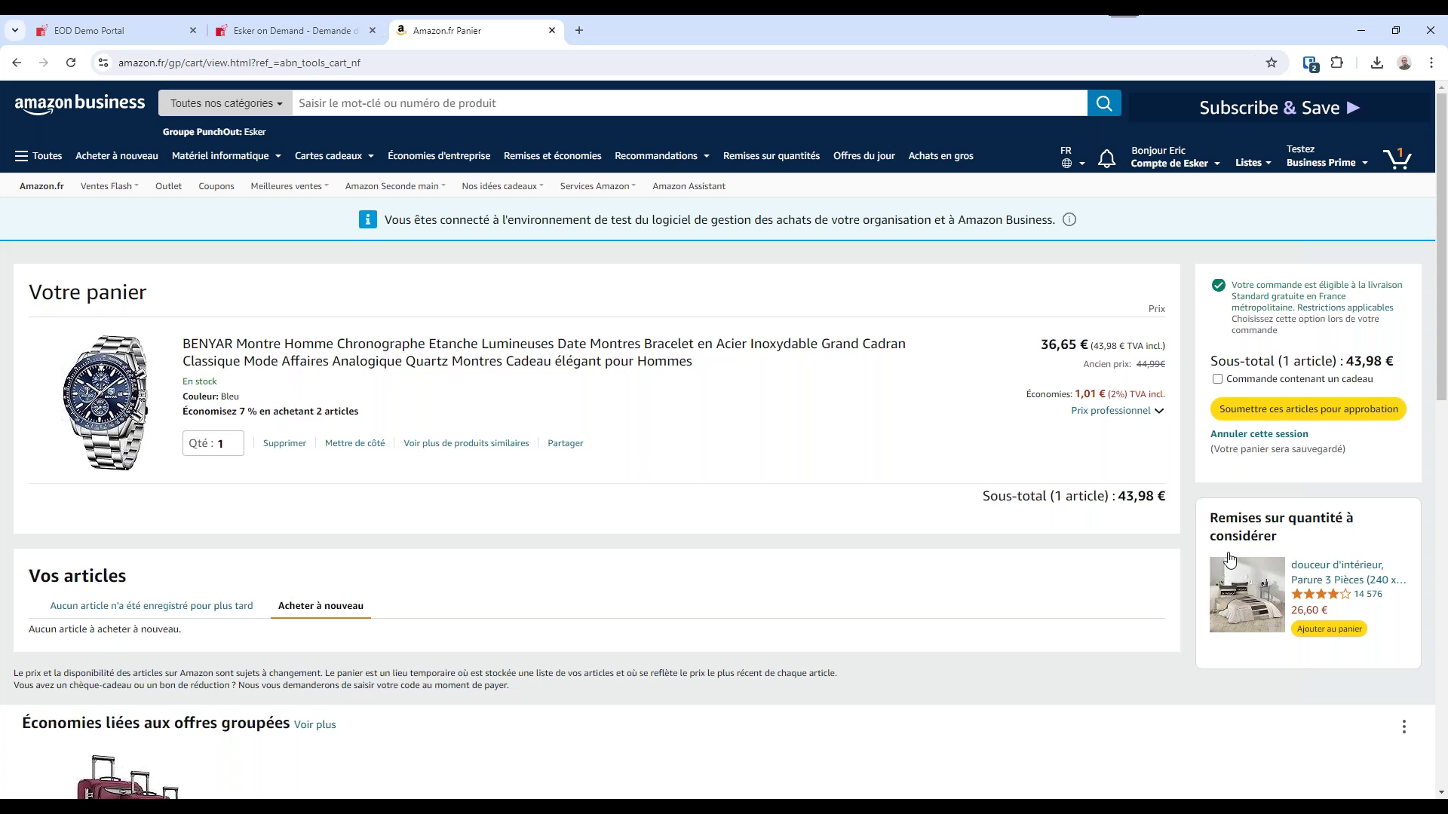
click(1283, 417)
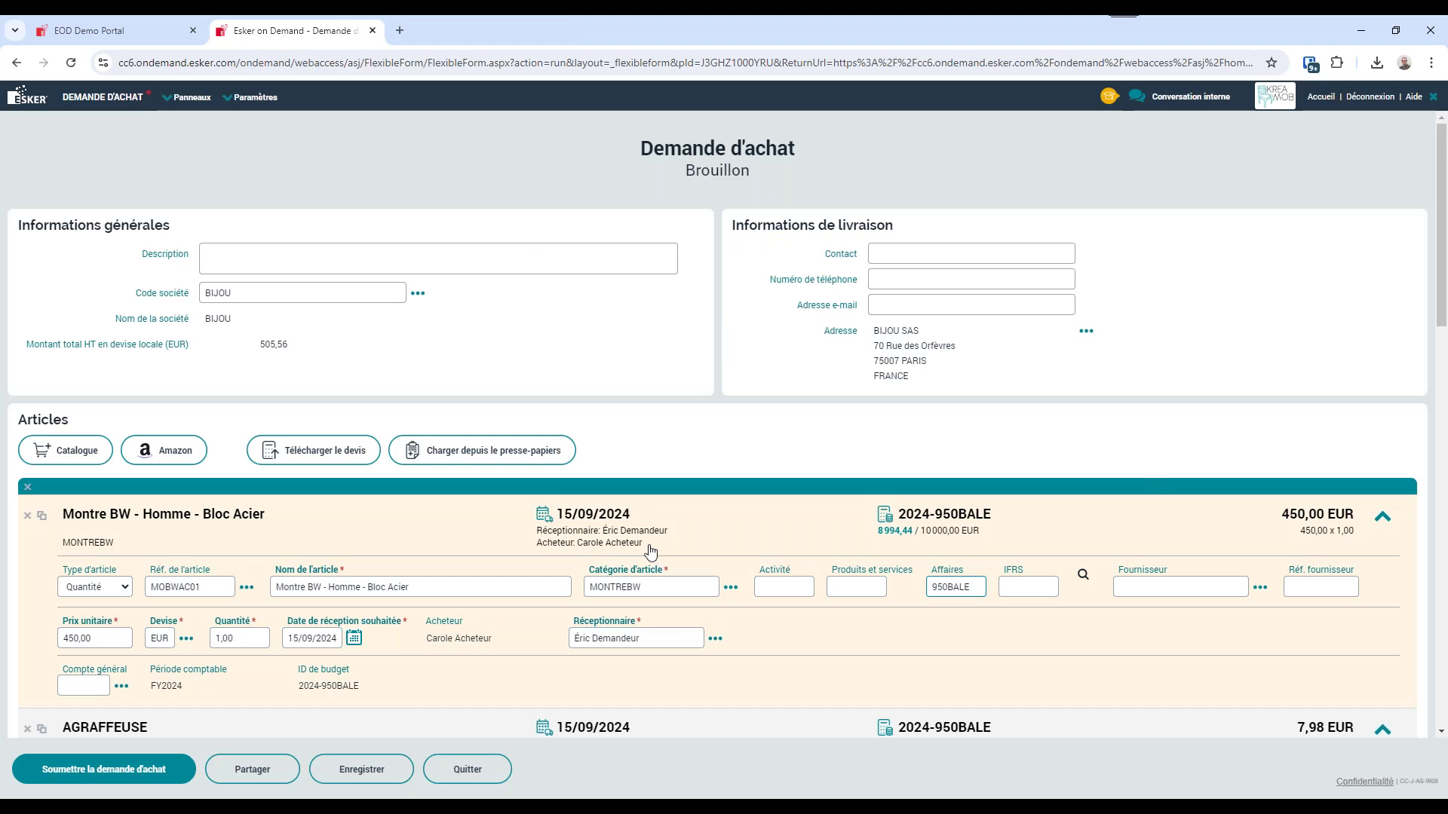
Assign the article category BIJOUXOR to the BENYAR watch line in the purchase request.
scroll(651, 551, down, 6)
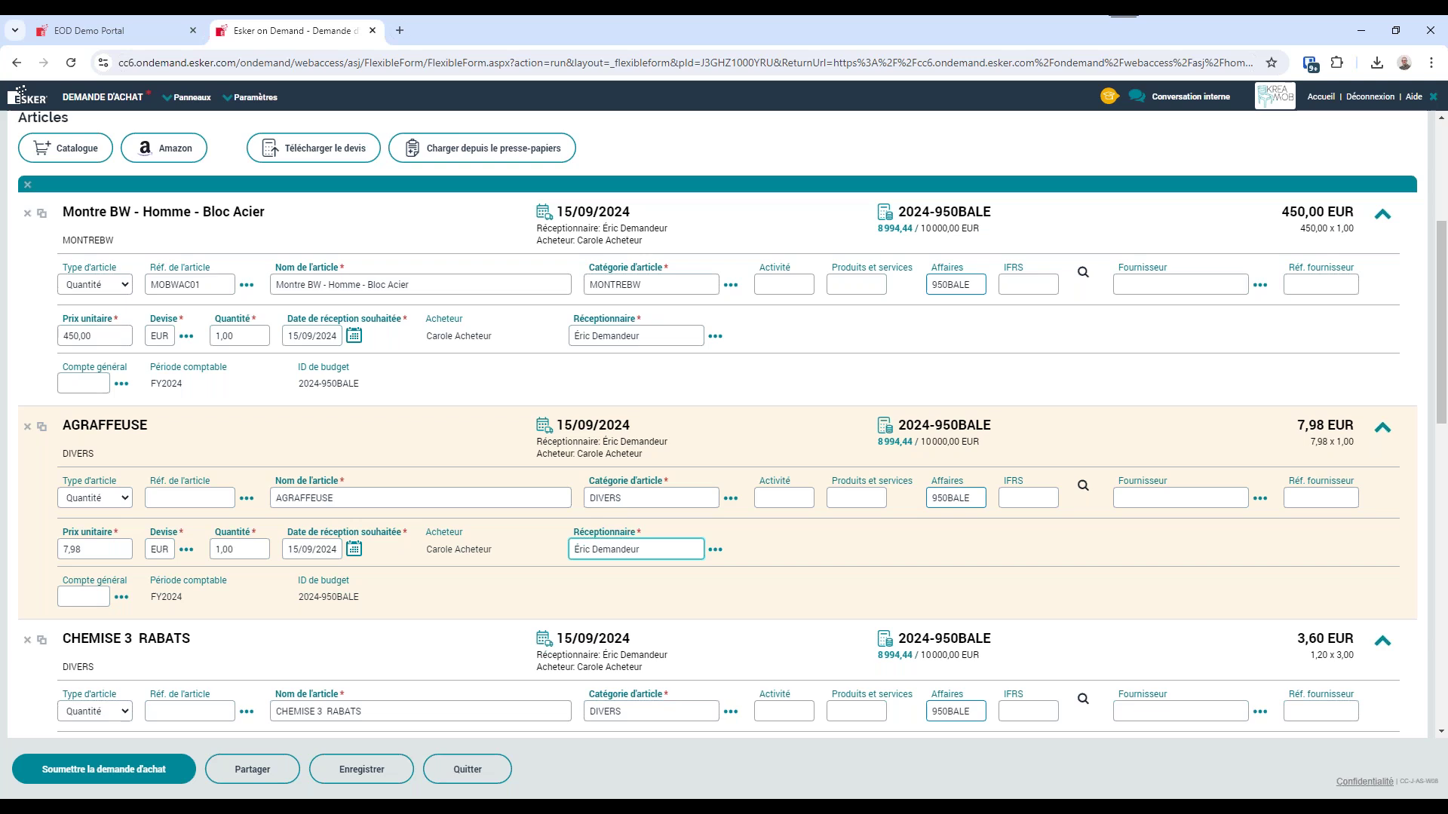
scroll(702, 543, down, 3)
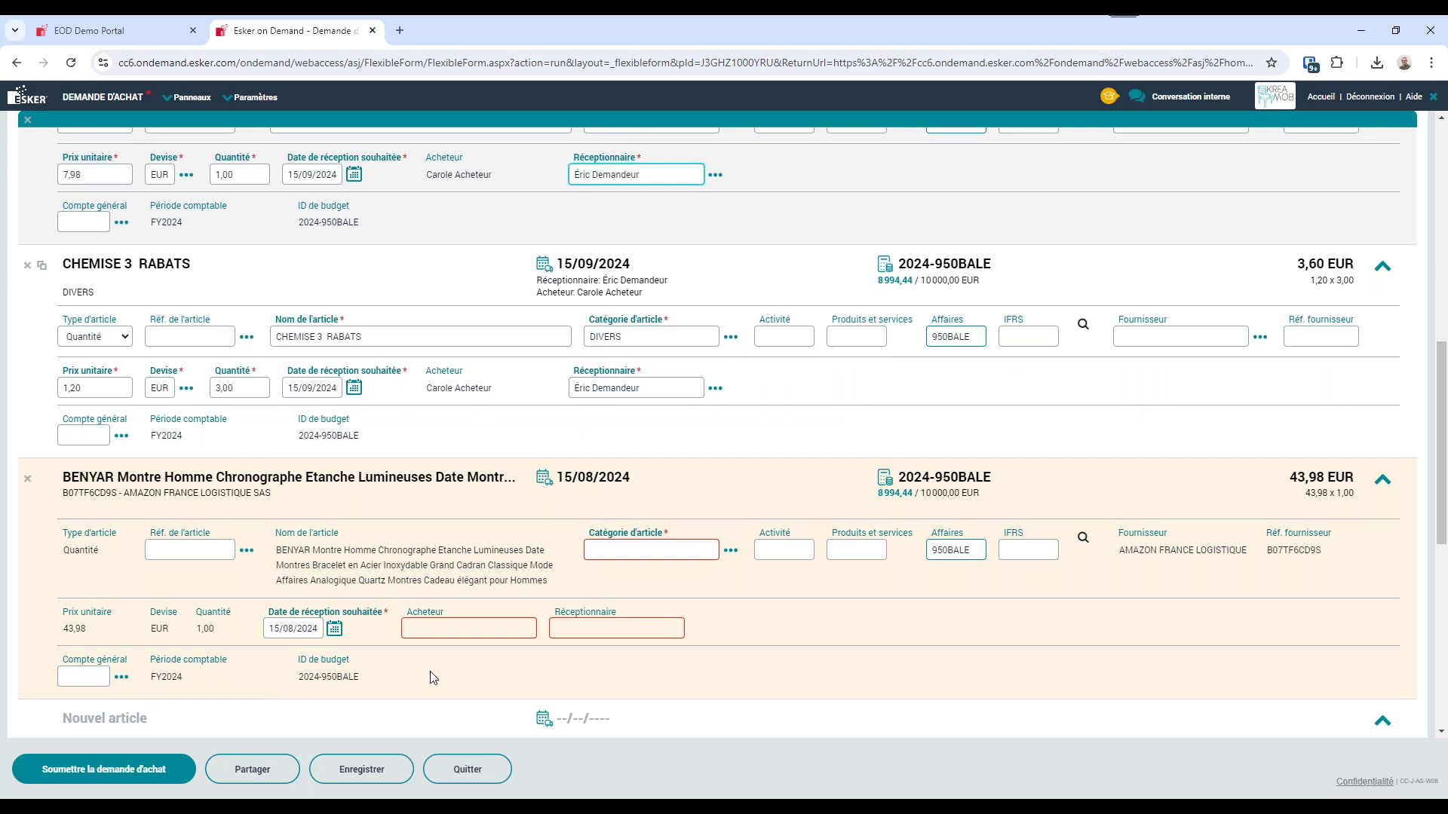
click(731, 551)
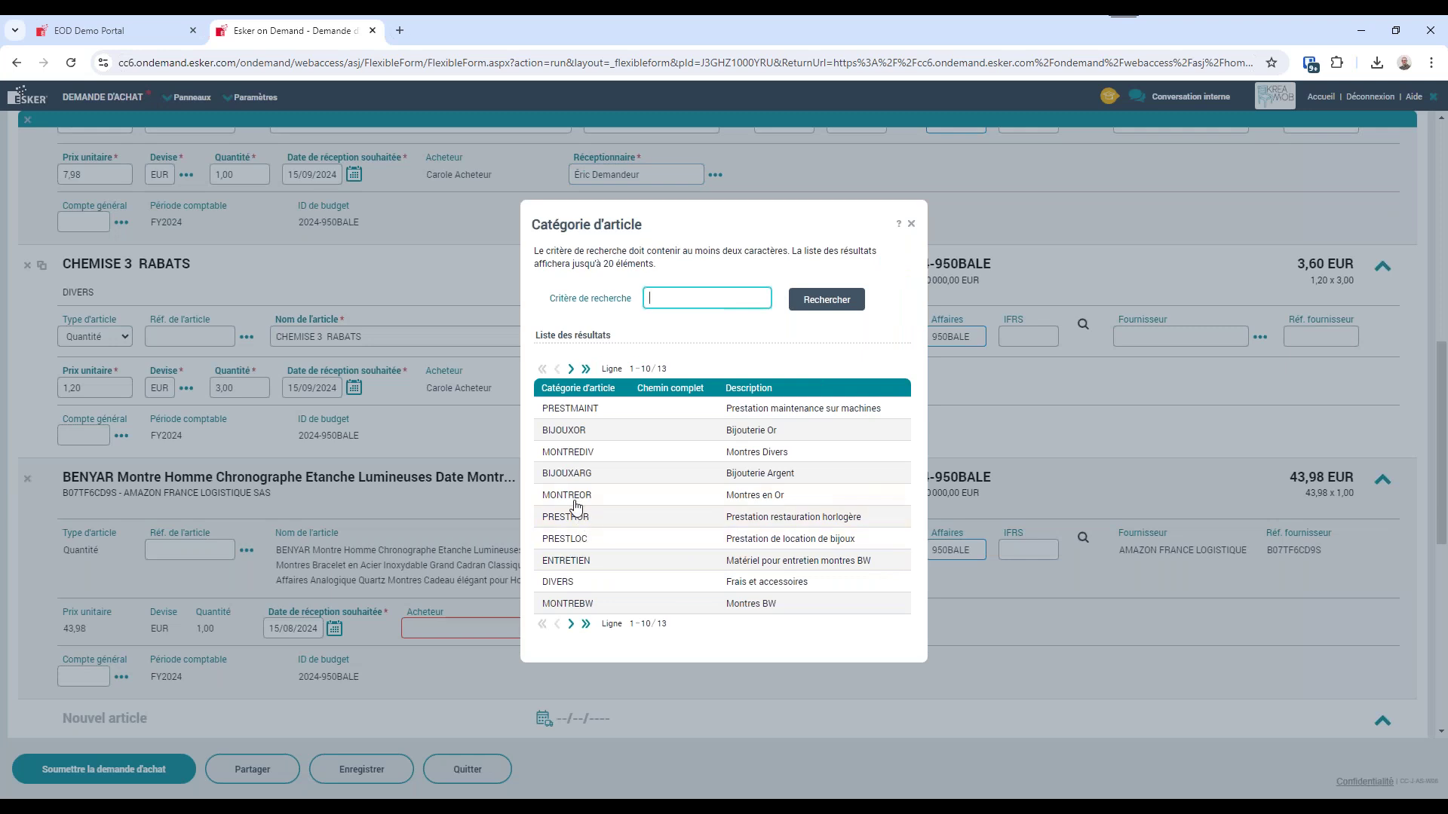
click(564, 431)
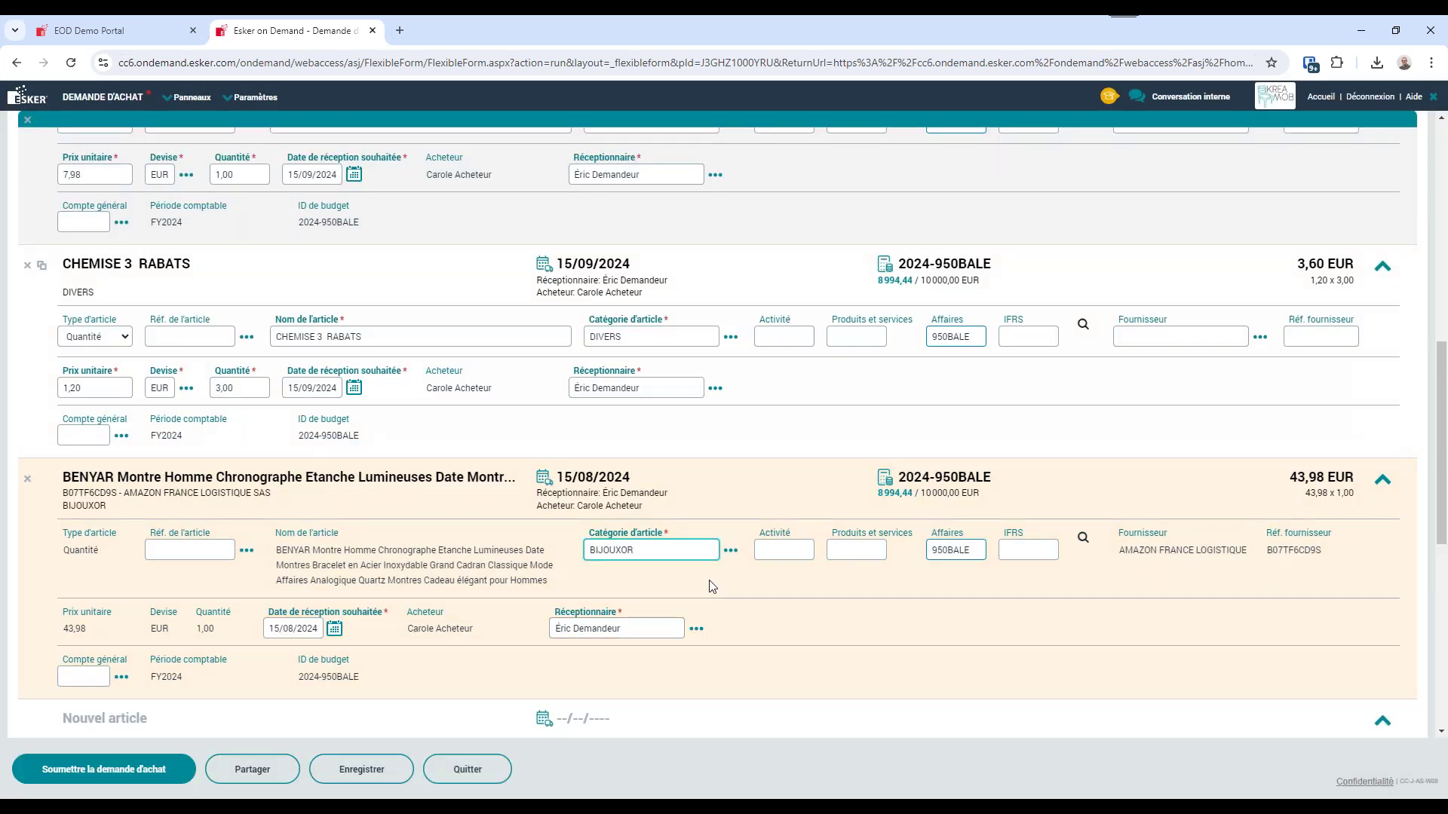
key(Tab)
Add a free-text article named "Mouton à 5 pattes" on the empty line below the BENYAR watch.
scroll(677, 553, down, 3)
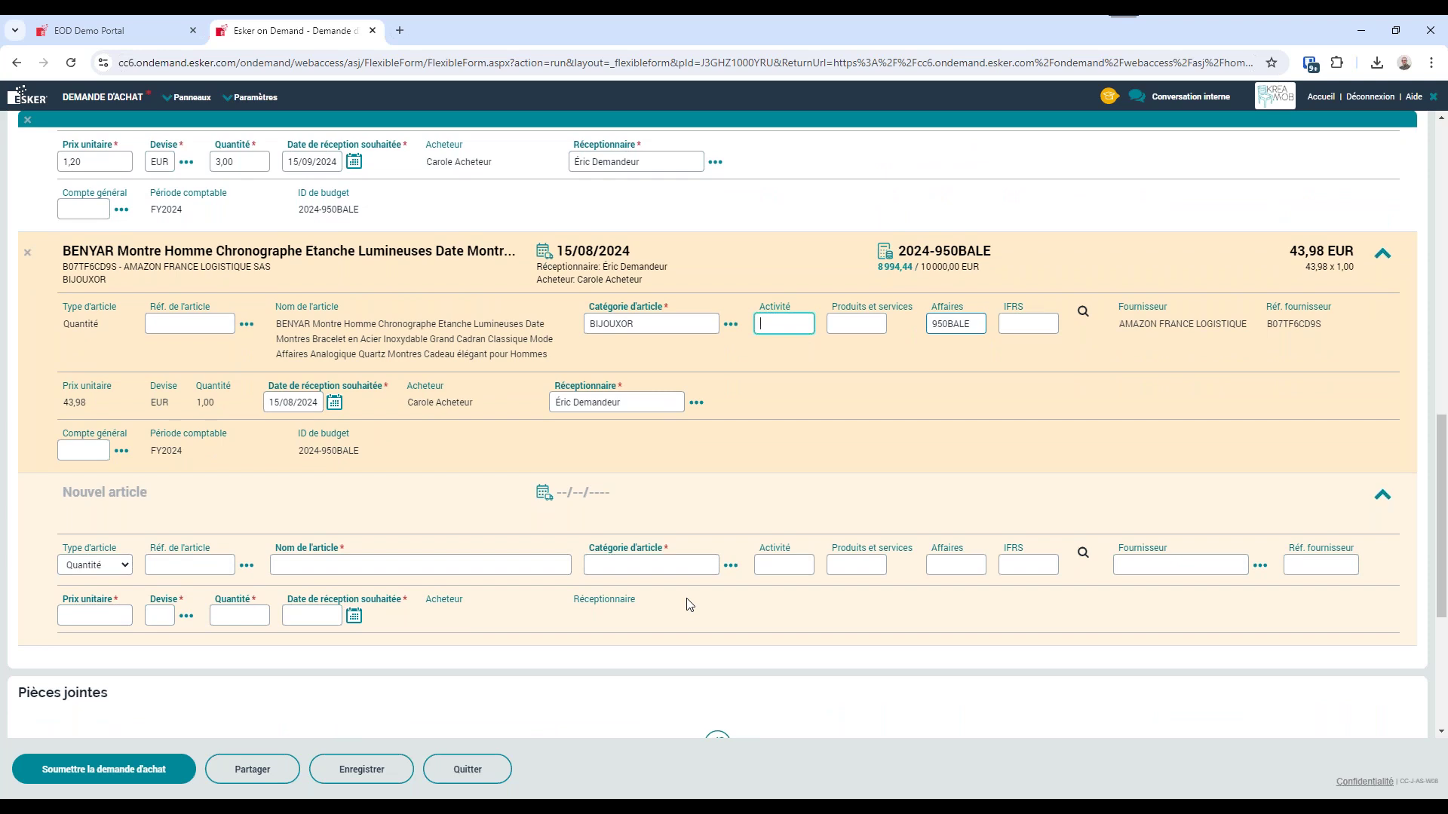
click(383, 562)
text(Mouton)
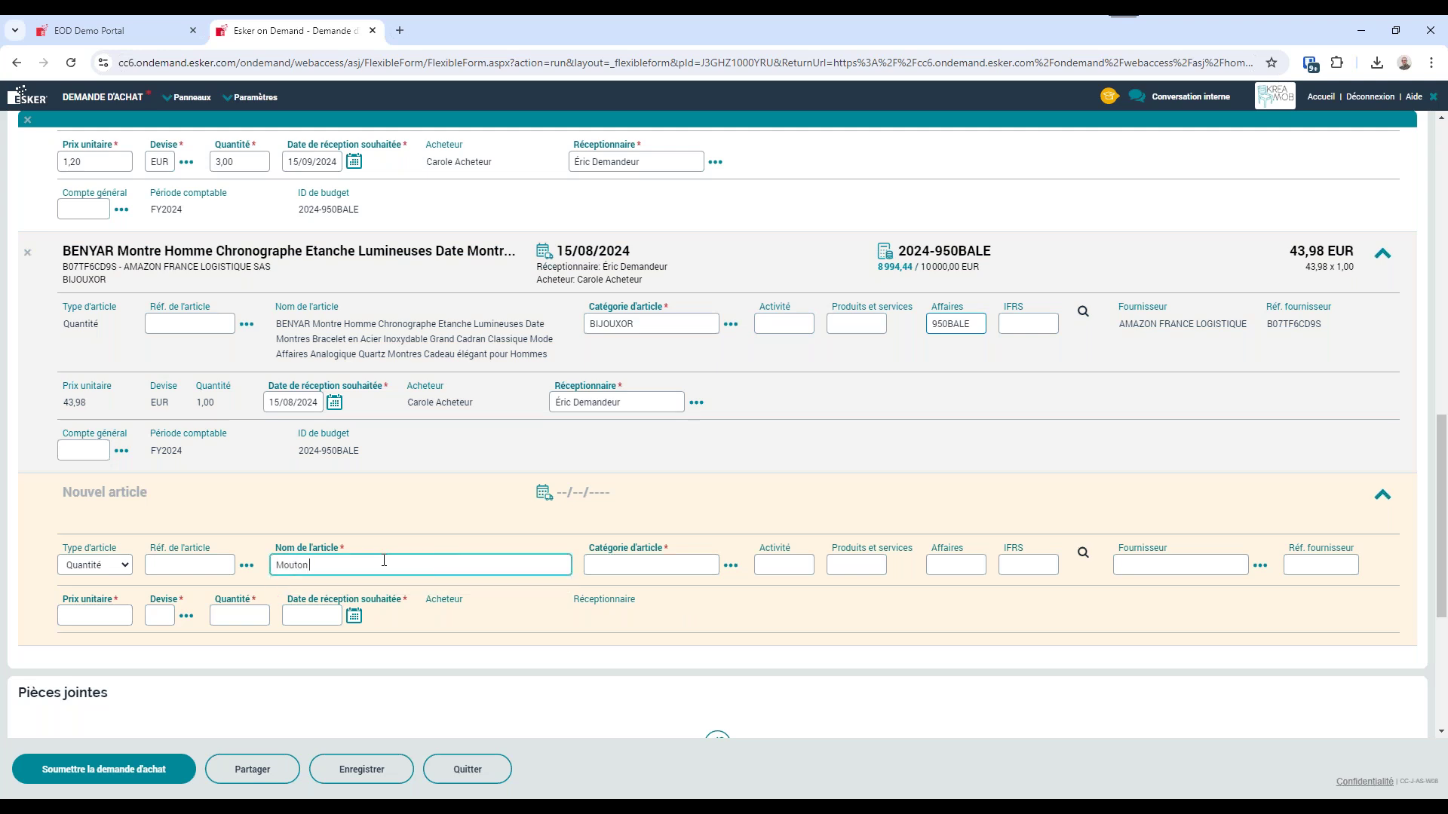
text( à 5 pattes)
key(Tab)
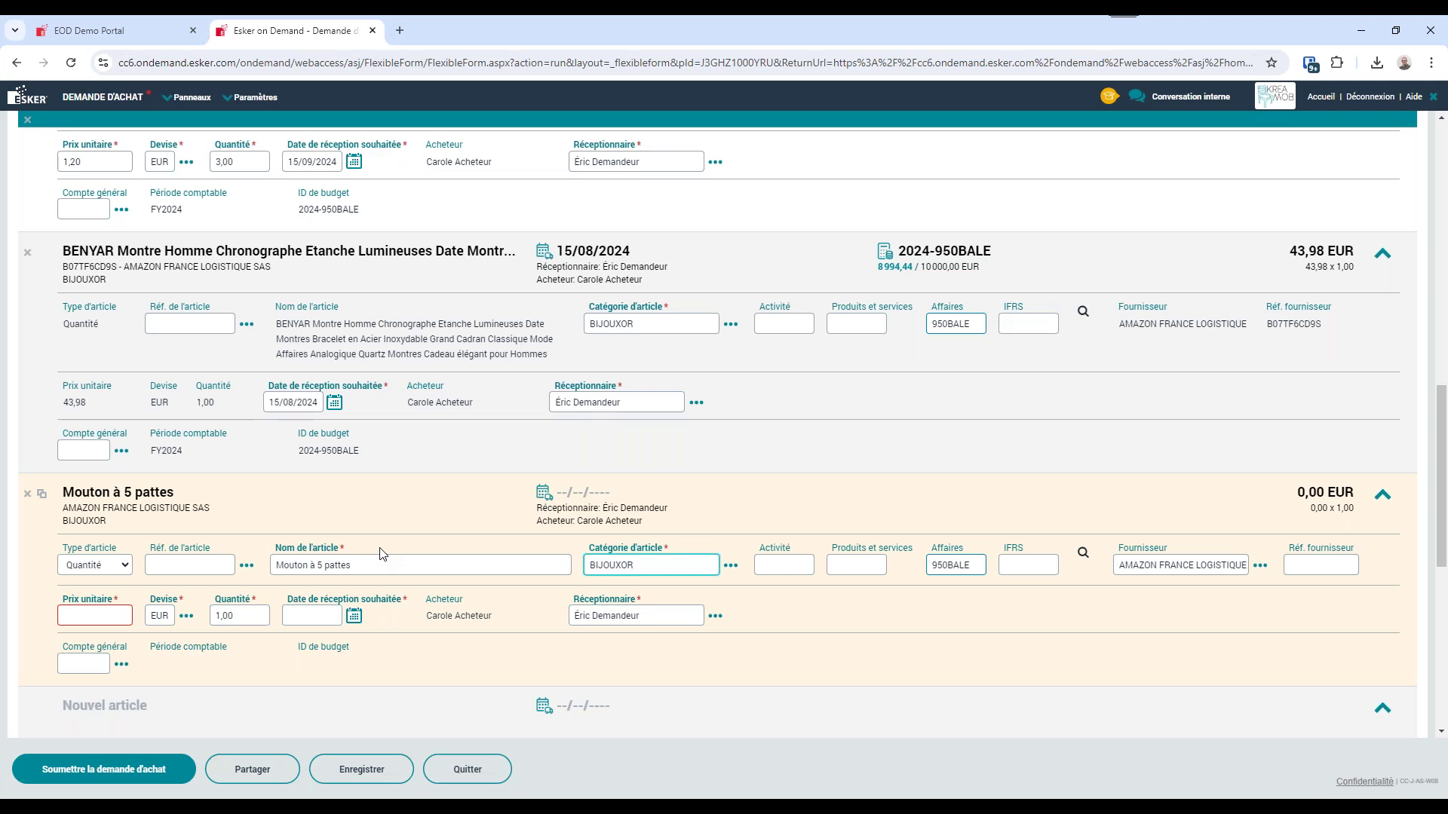
Clear the supplier from the "Mouton à 5 pattes" article line.
key(Tab)
key(Tab)
key(Tab)
key(Tab)
key(Tab)
key(BackSpace)
key(Tab)
Set the unit price of "Mouton à 5 pattes" to 10000 EUR and its requested receipt date to 15/12/2024.
click(83, 617)
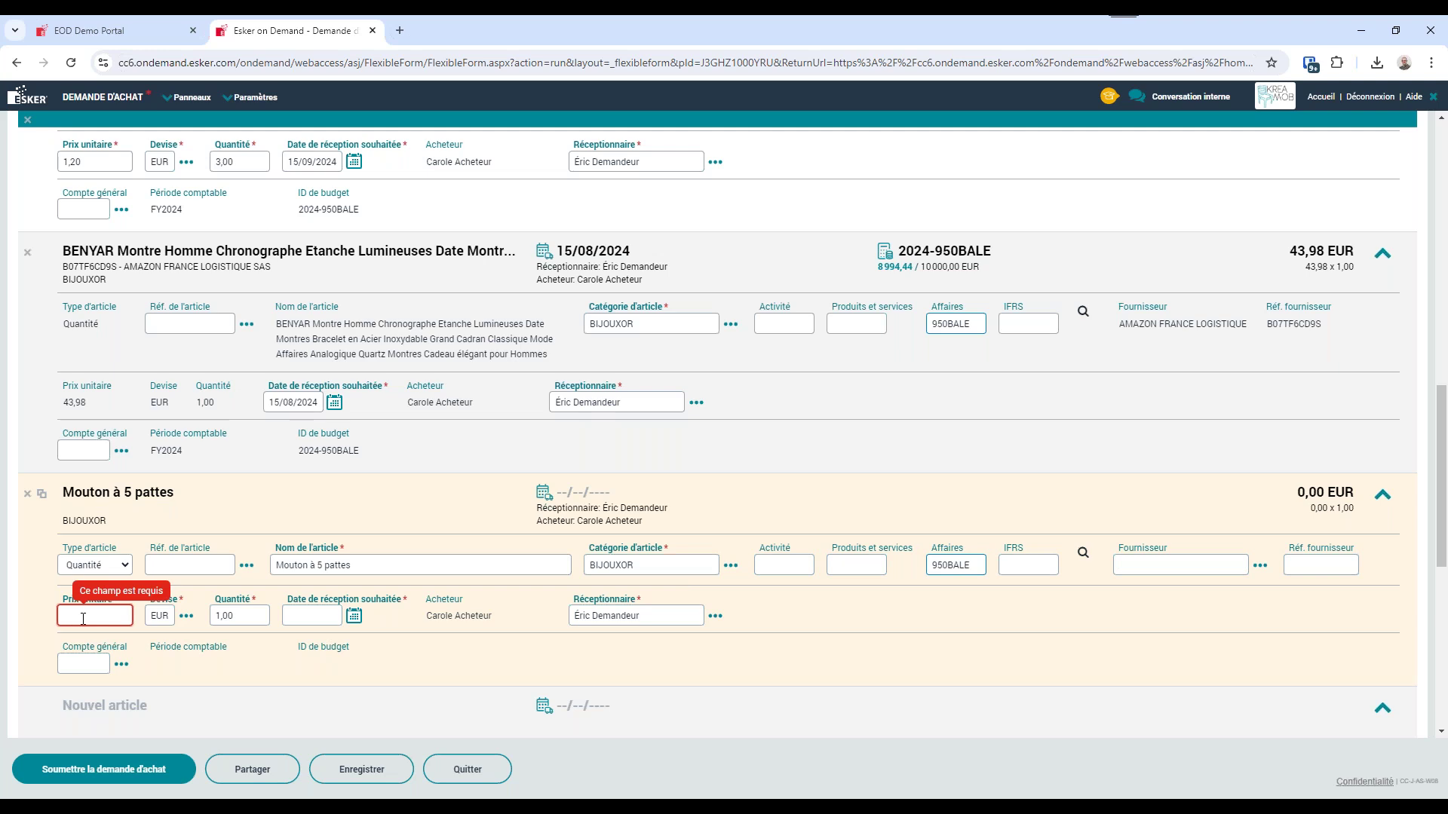
text(10000)
key(Tab)
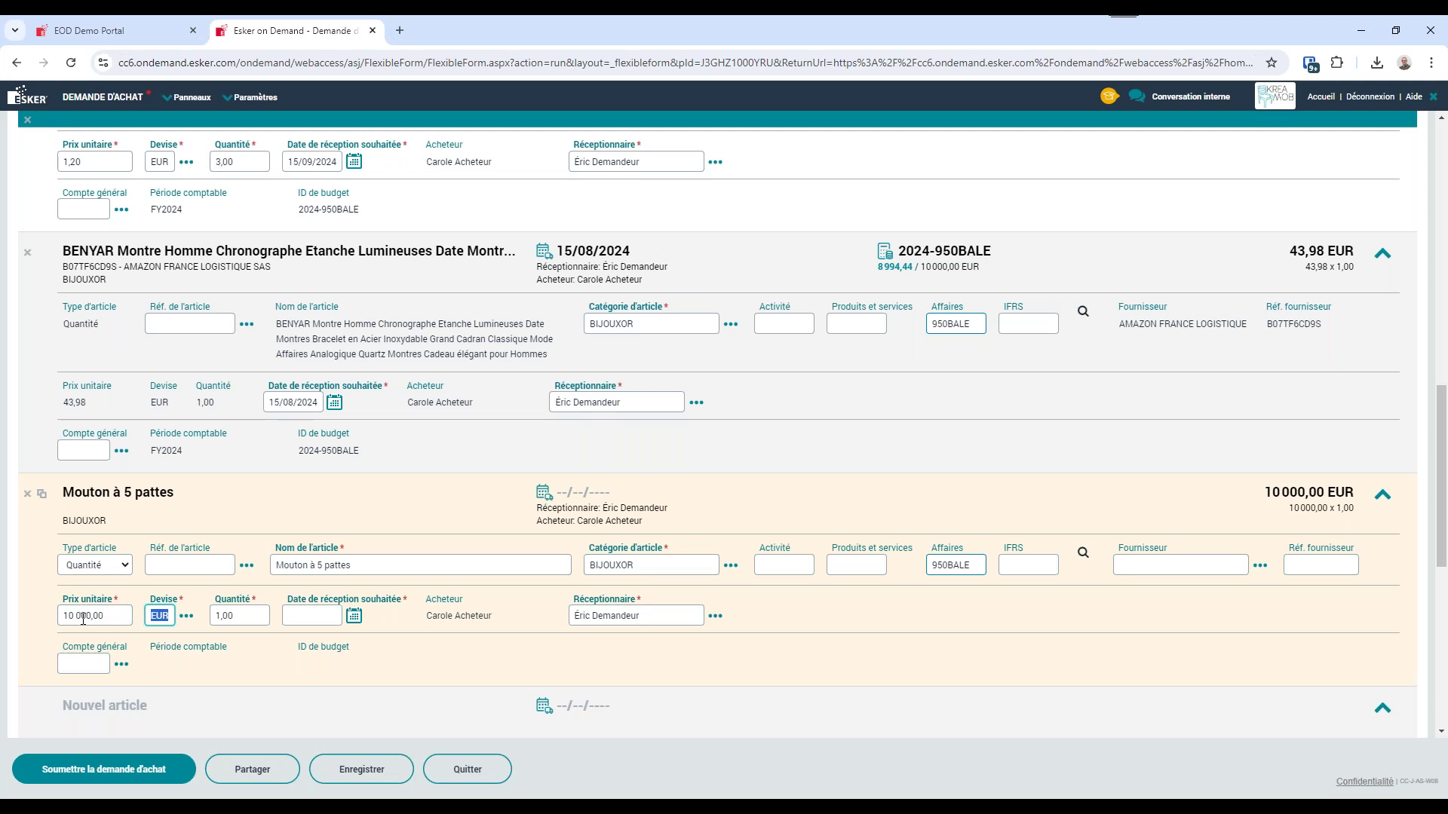
key(Tab)
key(Tab)
text(15/012/2024)
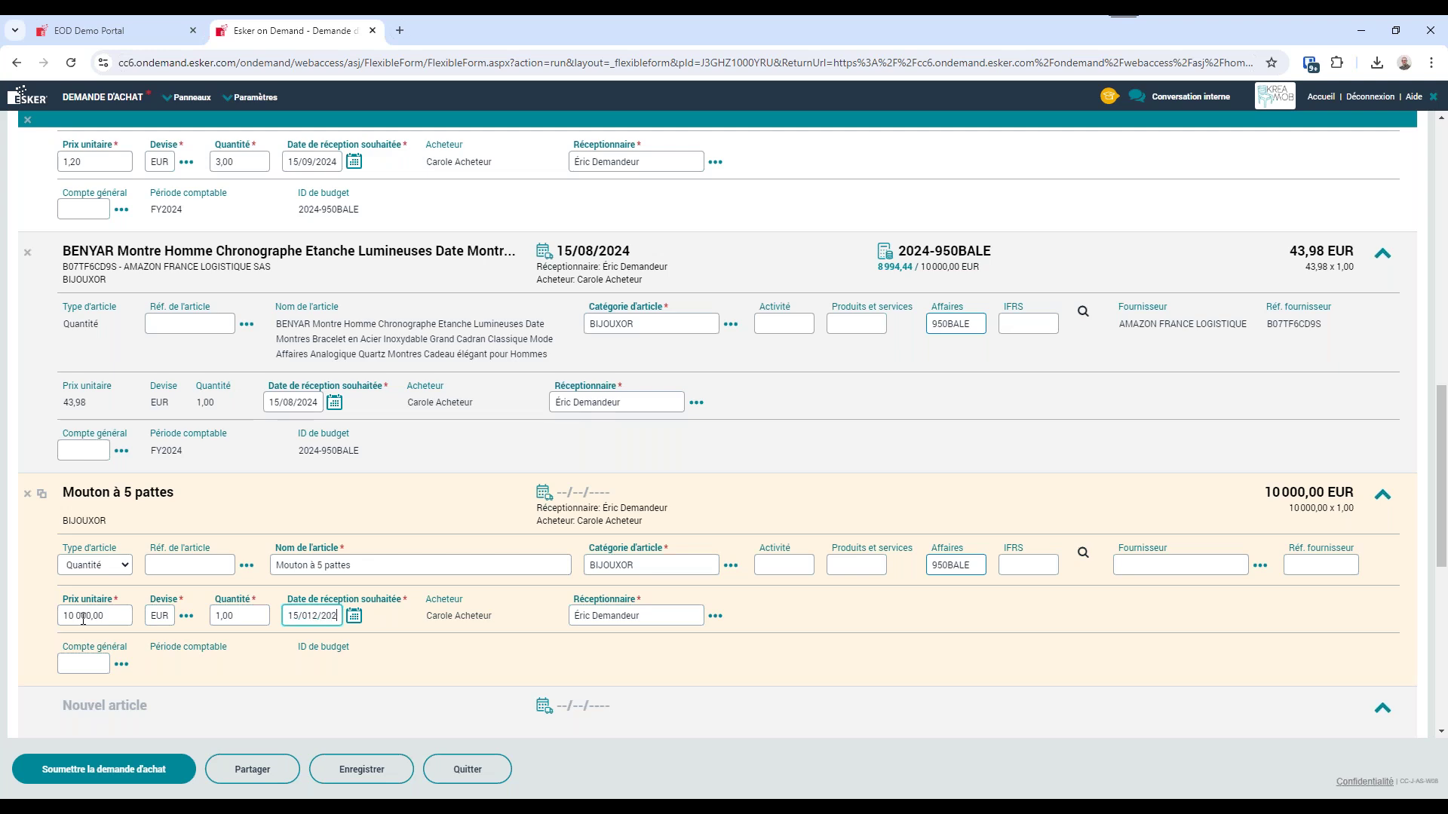
key(Tab)
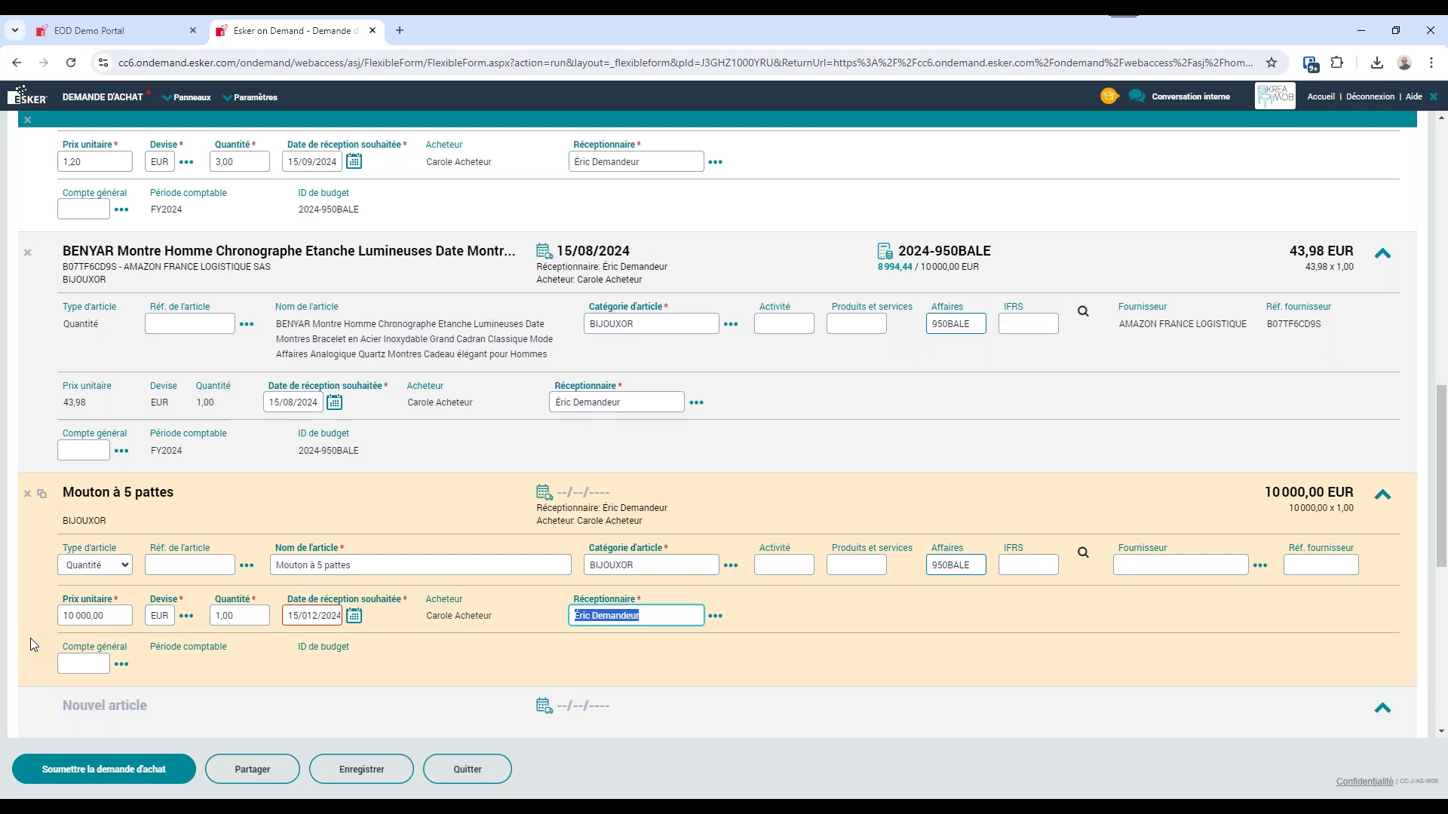
click(307, 616)
key(BackSpace)
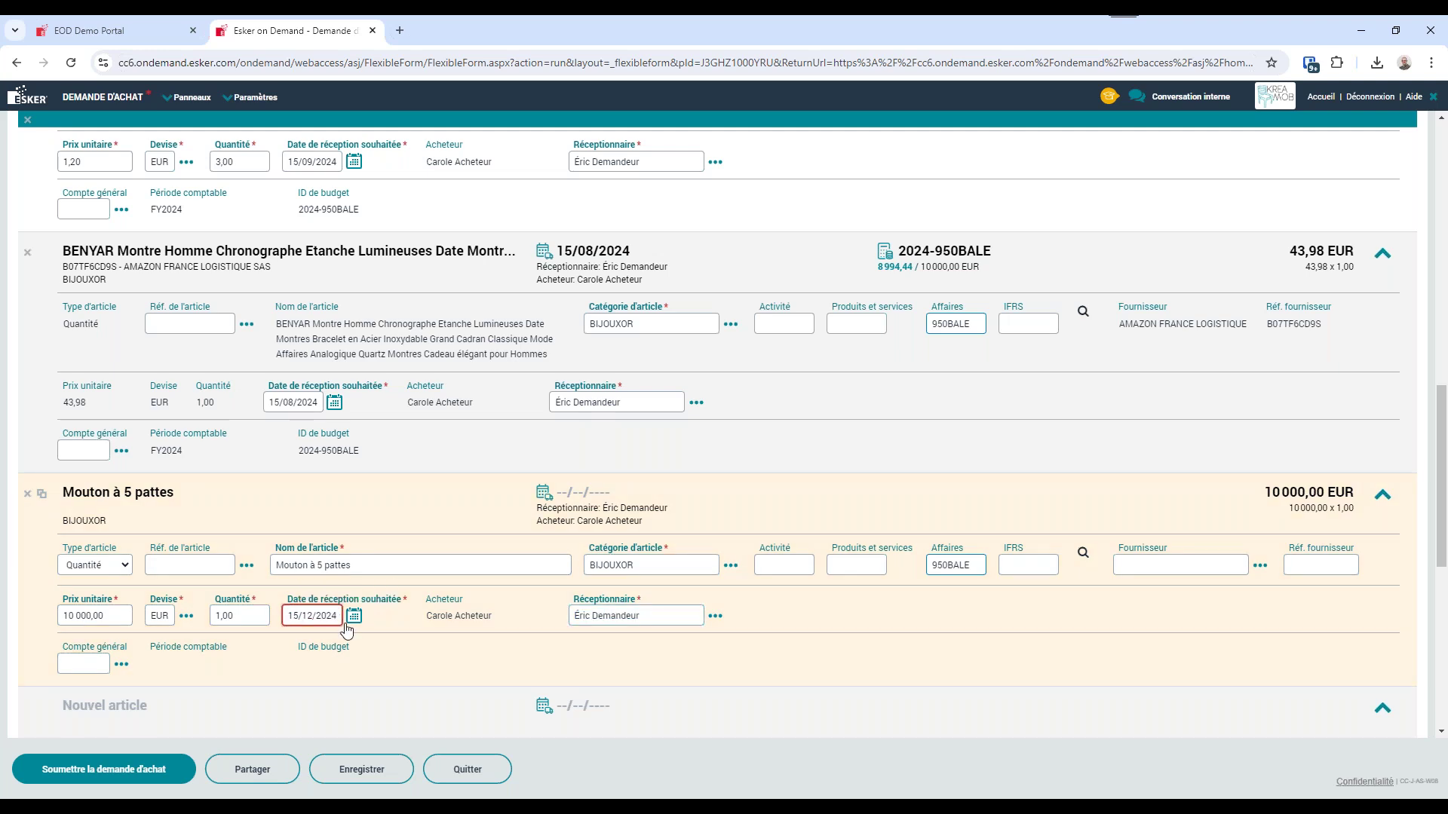
key(Tab)
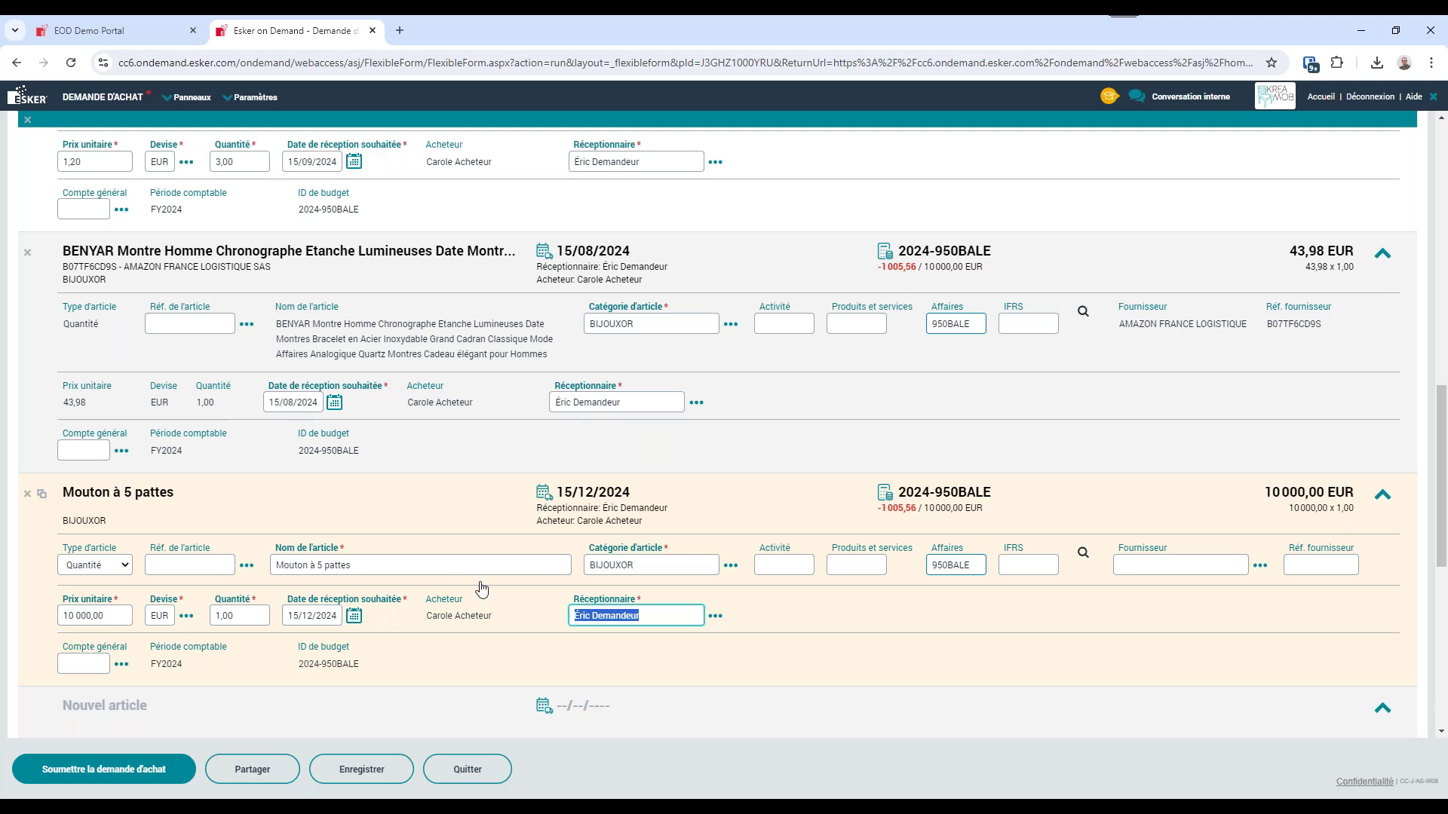
Review the budget of the article lines and the approval workflow, and submit the purchase request.
scroll(754, 564, up, 3)
scroll(754, 562, up, 2)
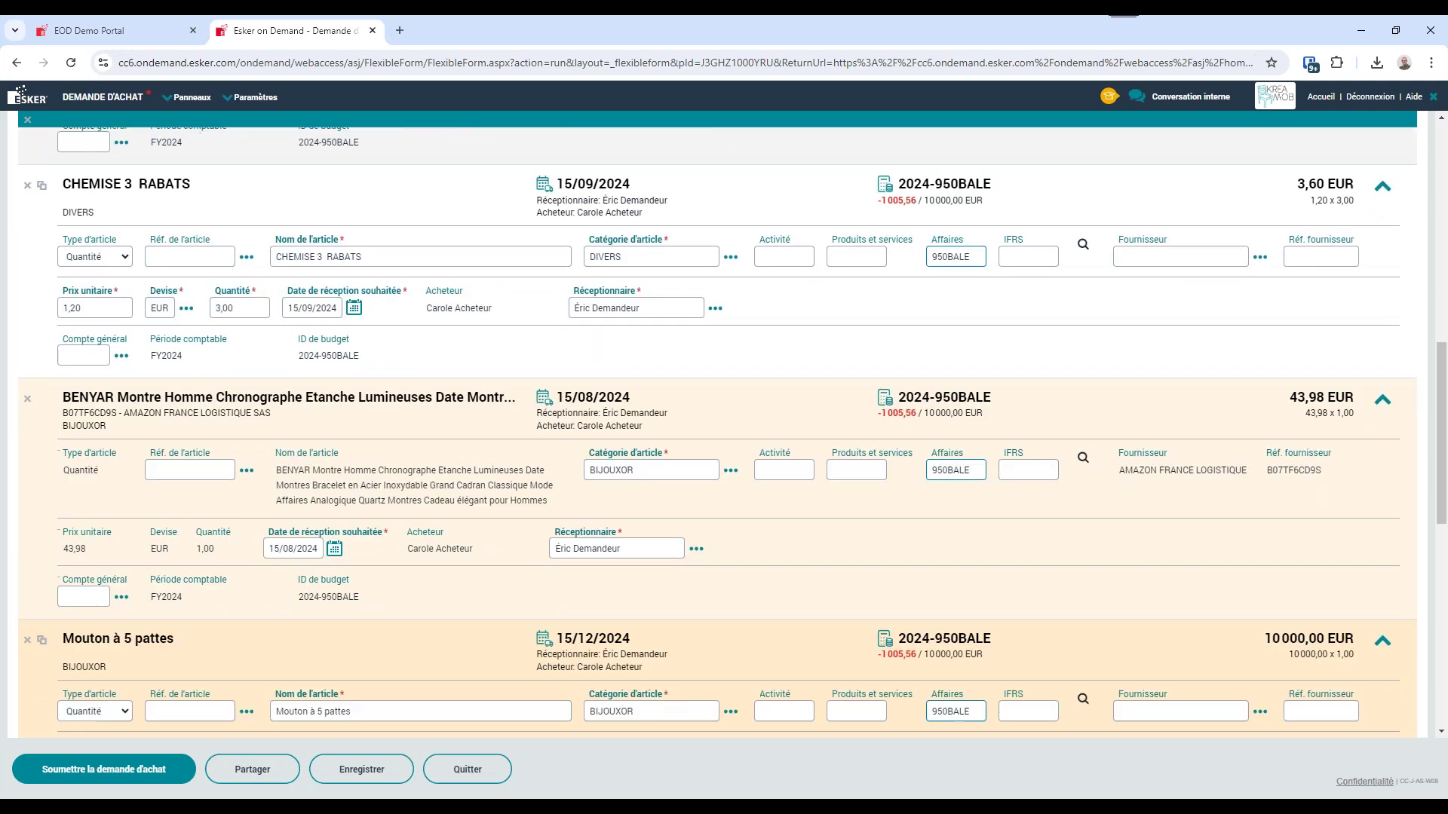
scroll(915, 533, down, 2)
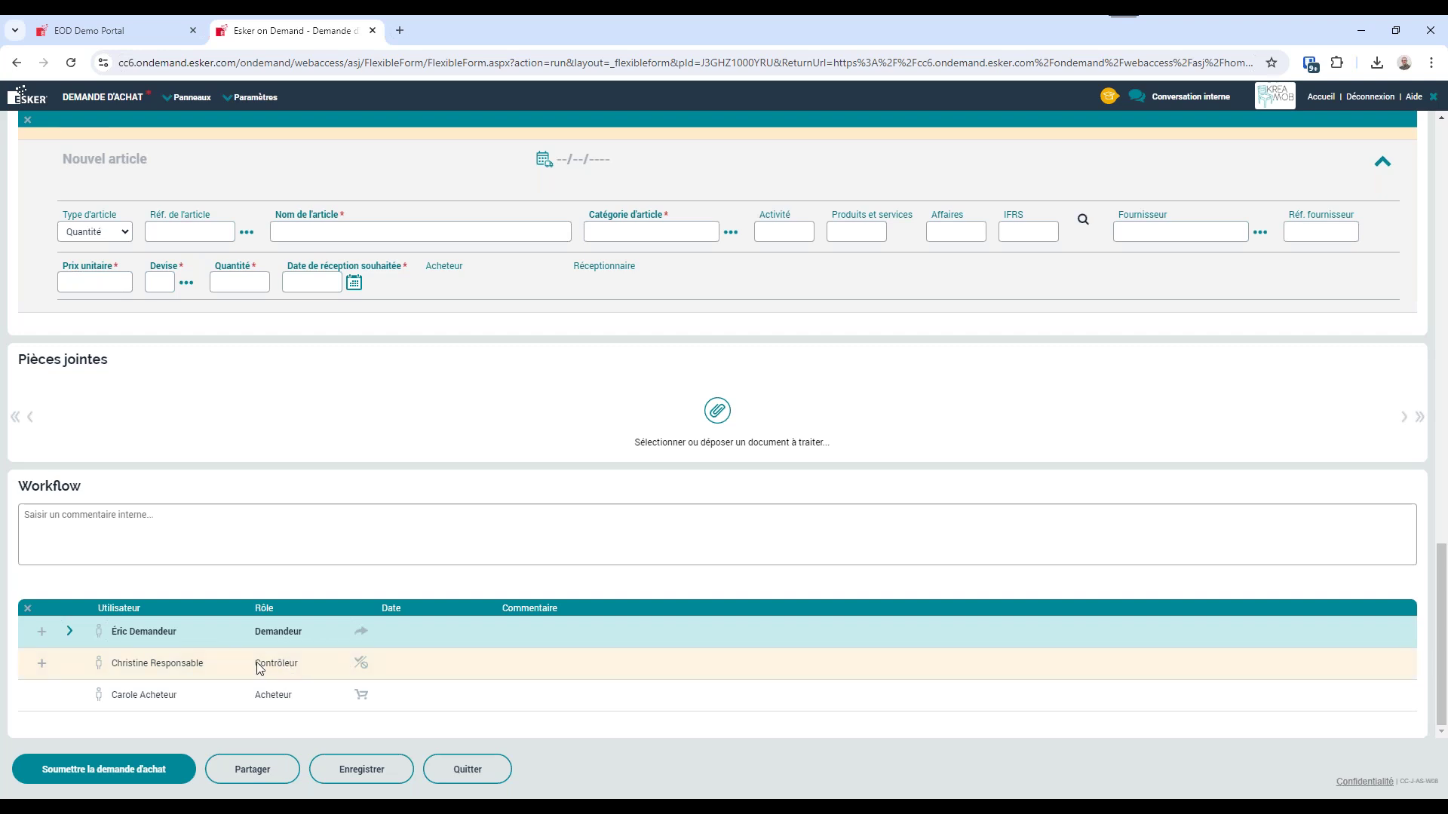
drag(256, 664, 299, 673)
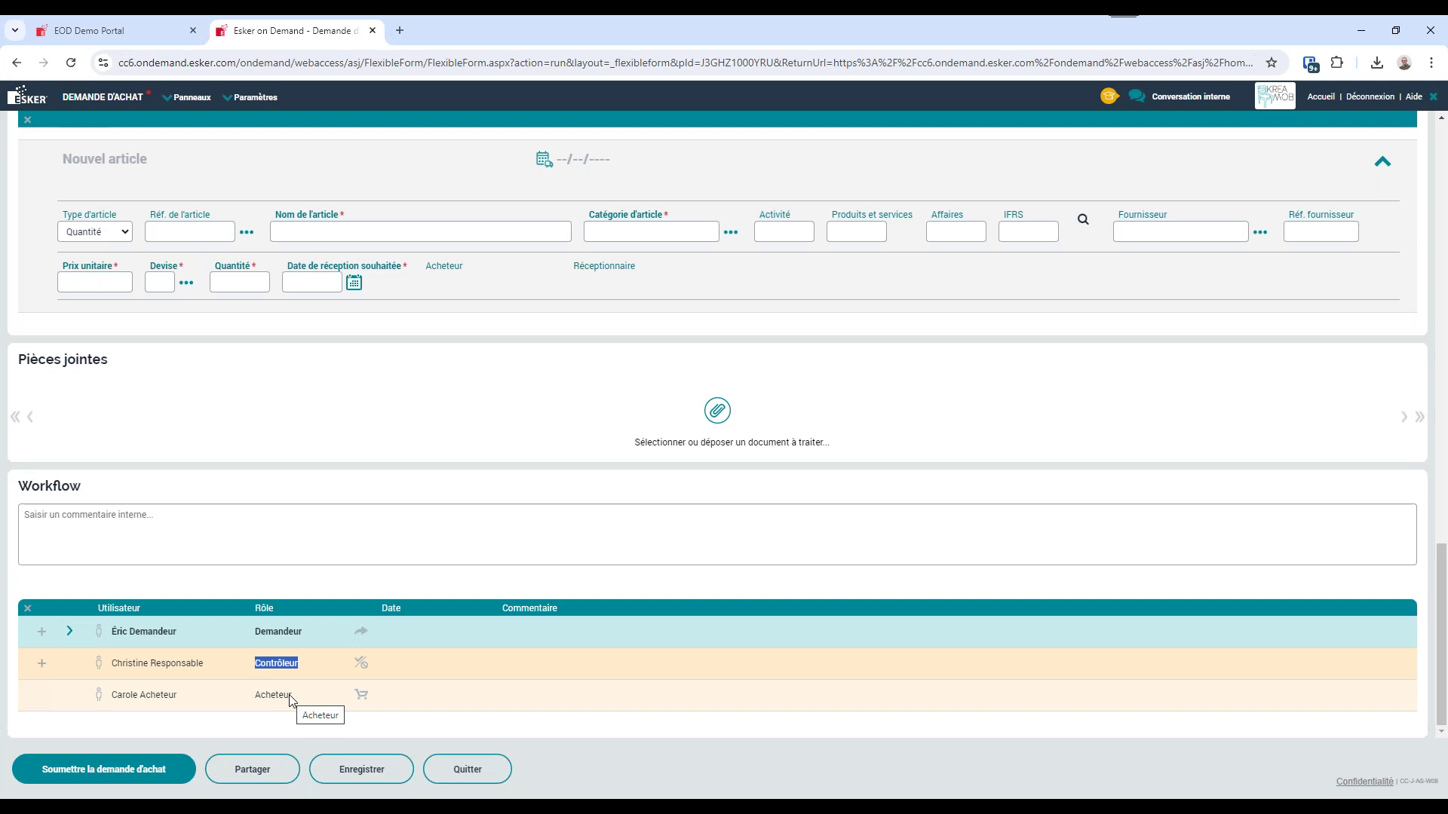
click(135, 769)
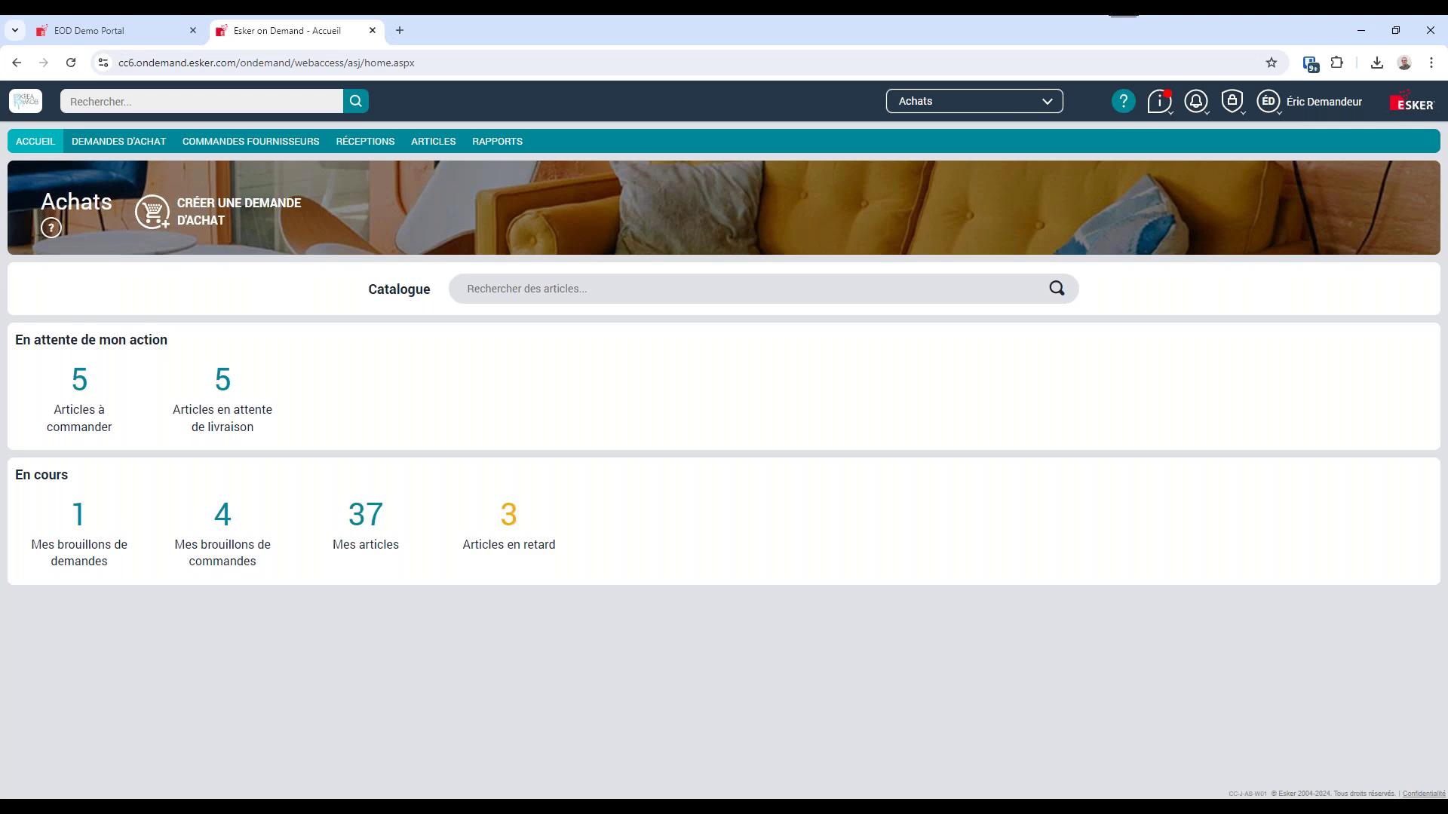
Switch to the EOD Demo Portal, connect as the manager who controls the request, and accept the cookie notice.
click(113, 30)
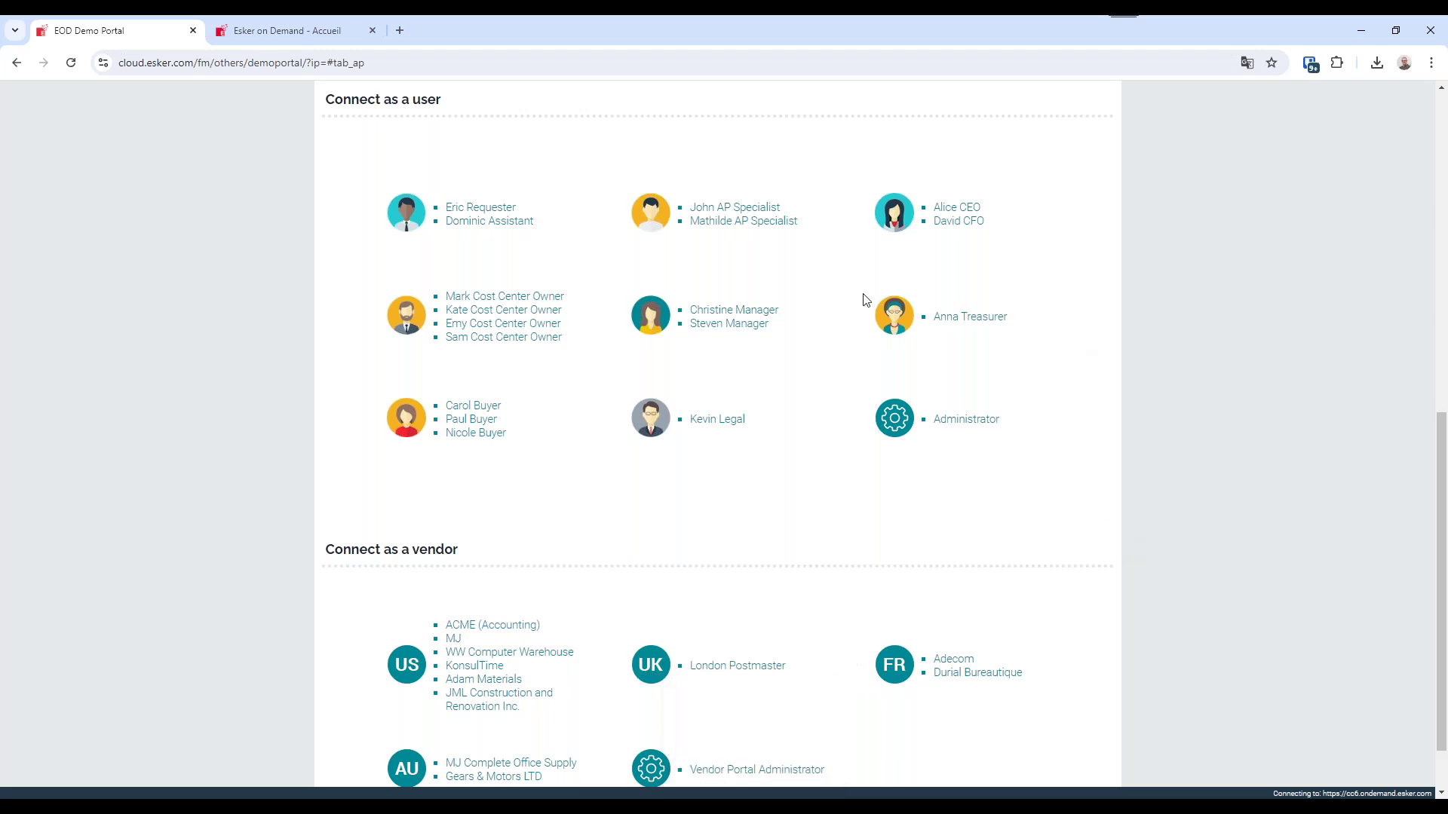
click(756, 312)
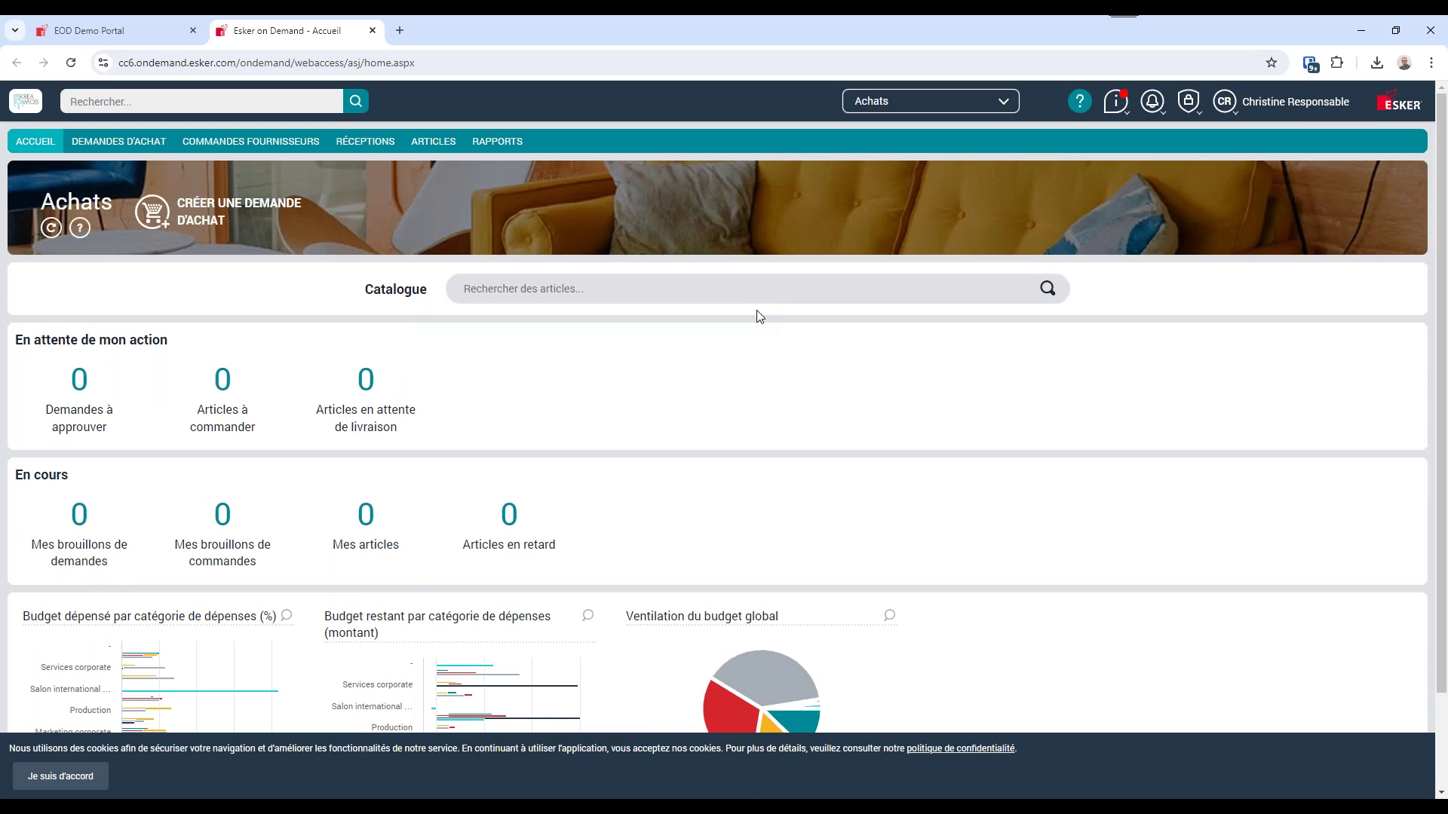
click(59, 776)
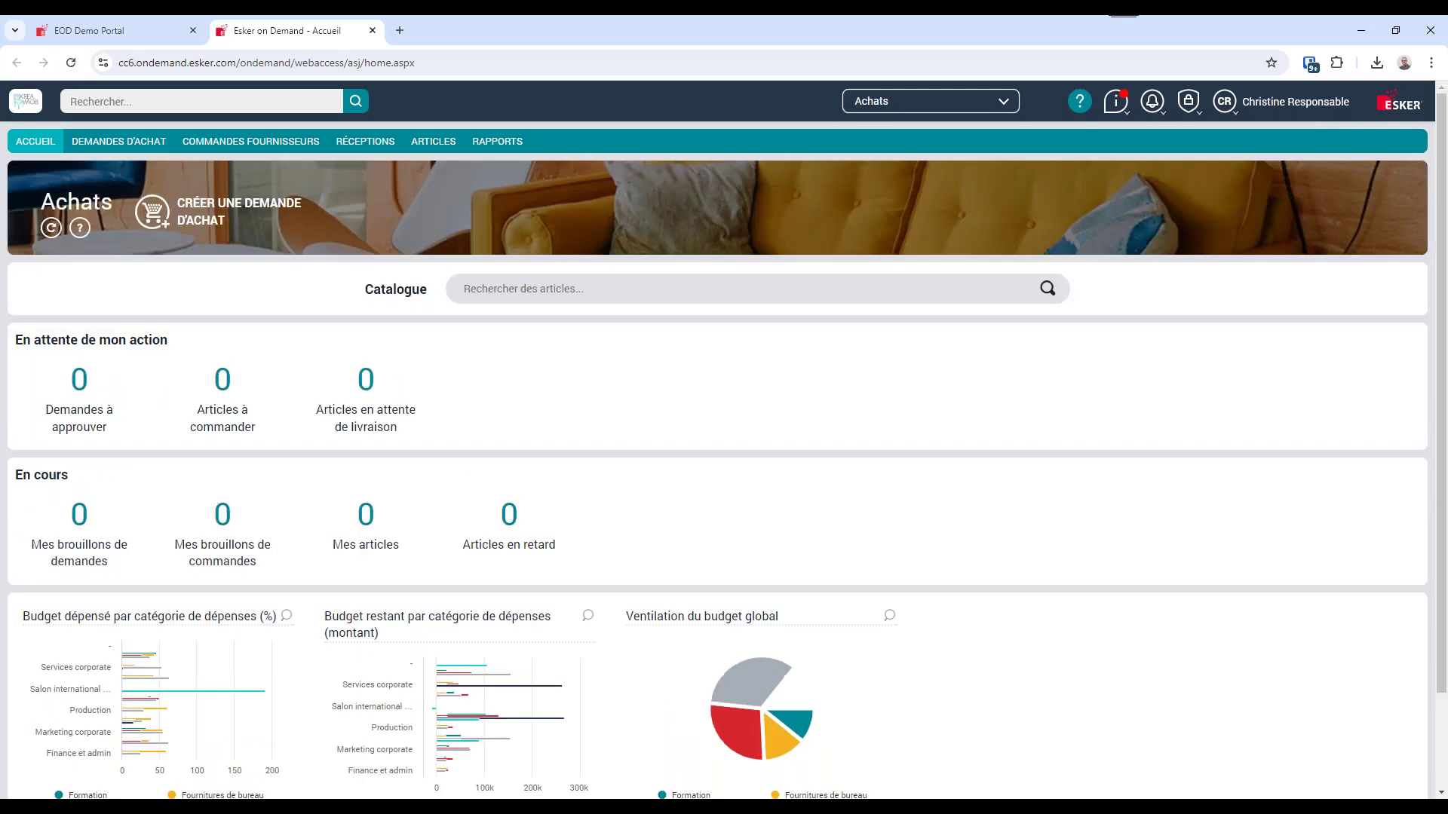
Look for the submitted purchase request in the "À approuver" and "À commander" views, refreshing the list.
click(98, 388)
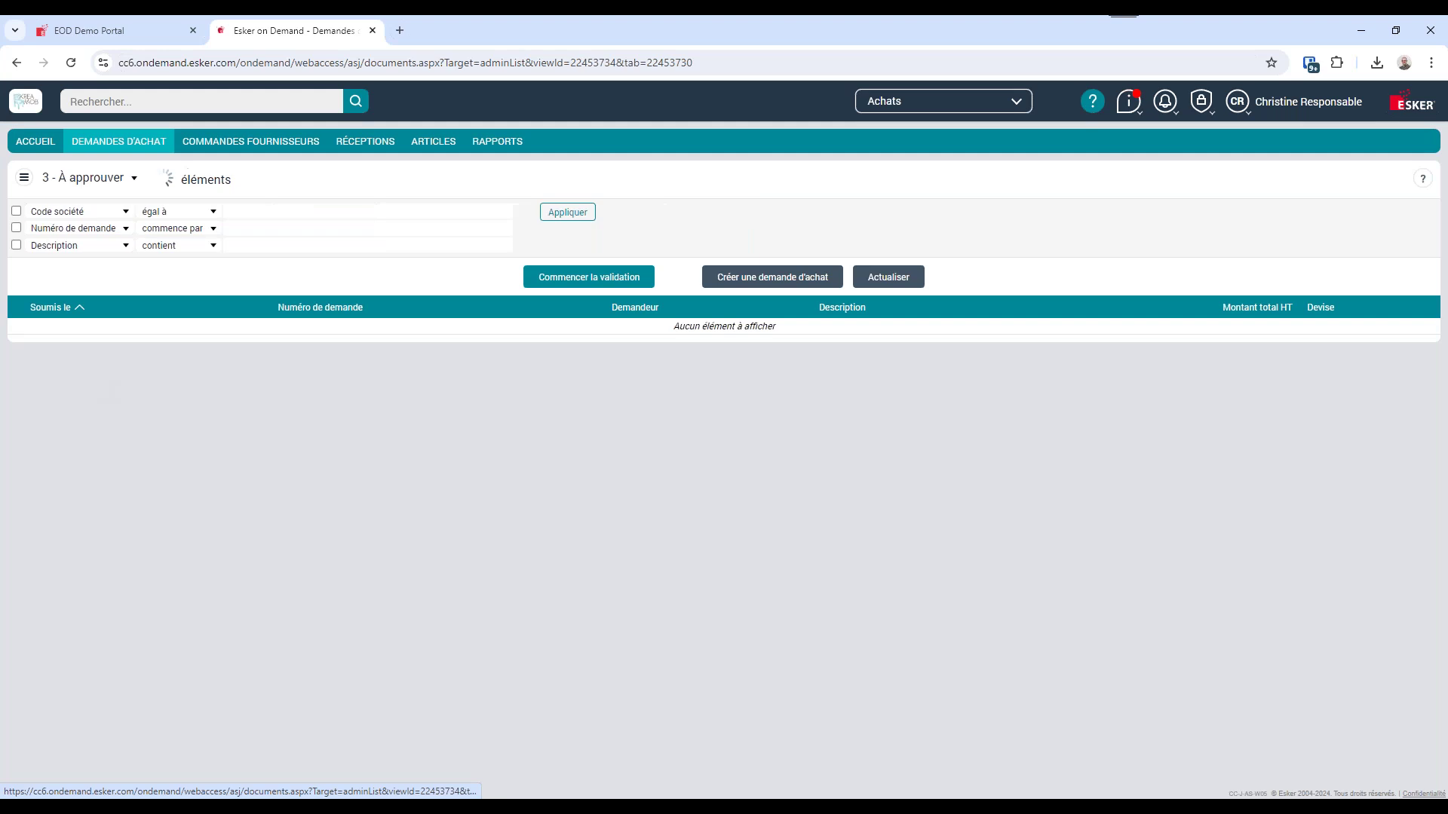
click(98, 179)
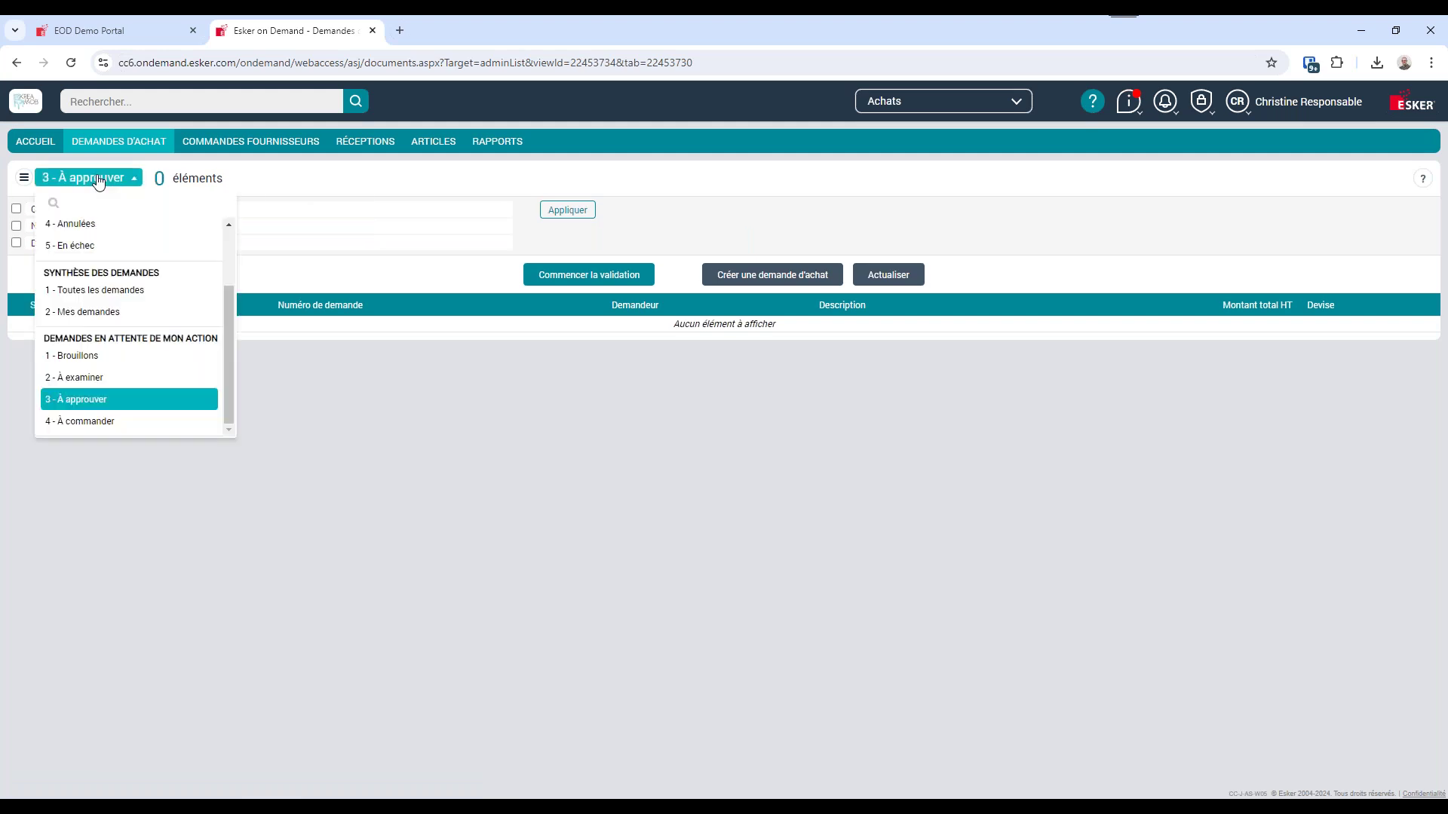
click(70, 63)
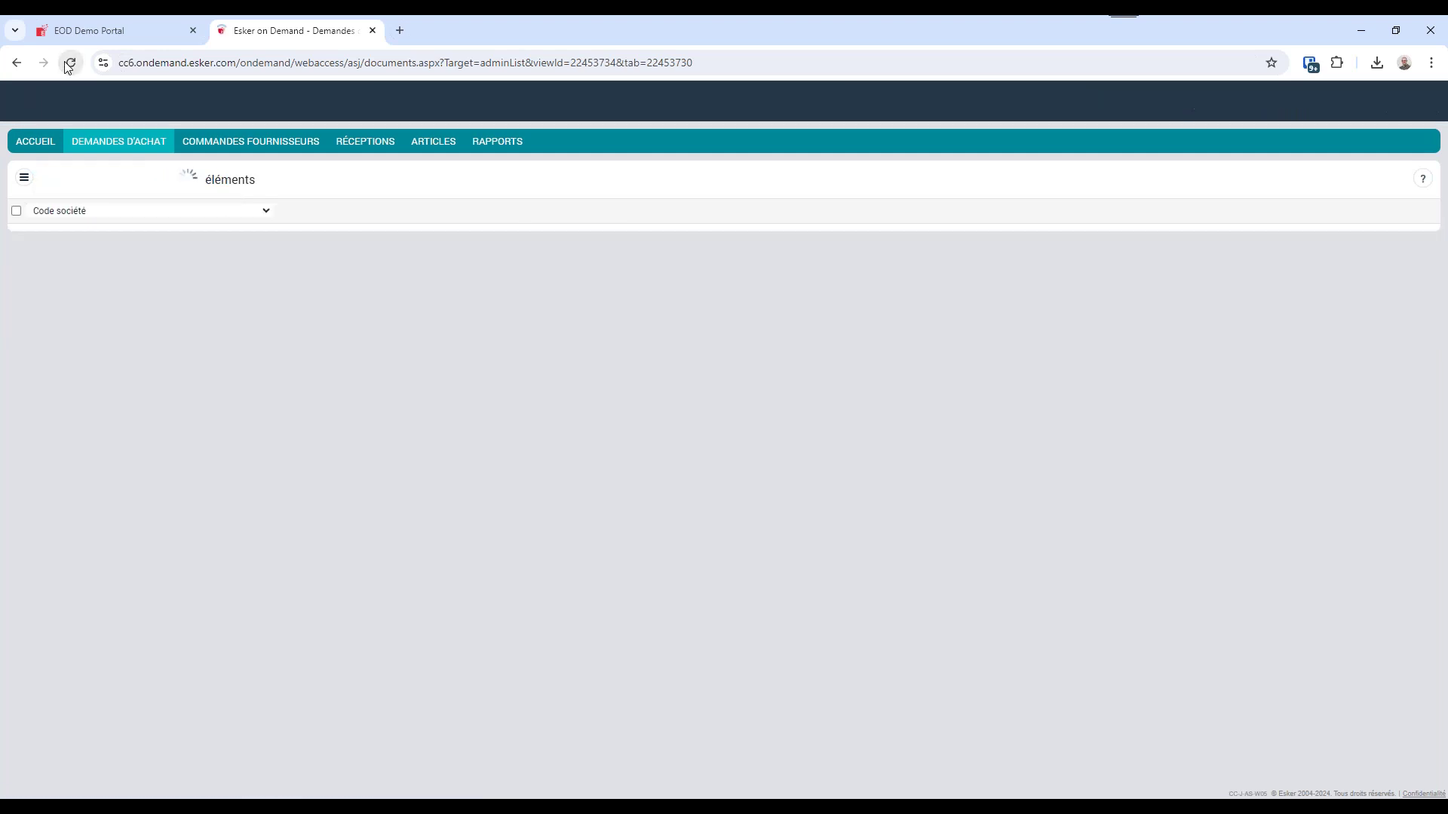
click(76, 68)
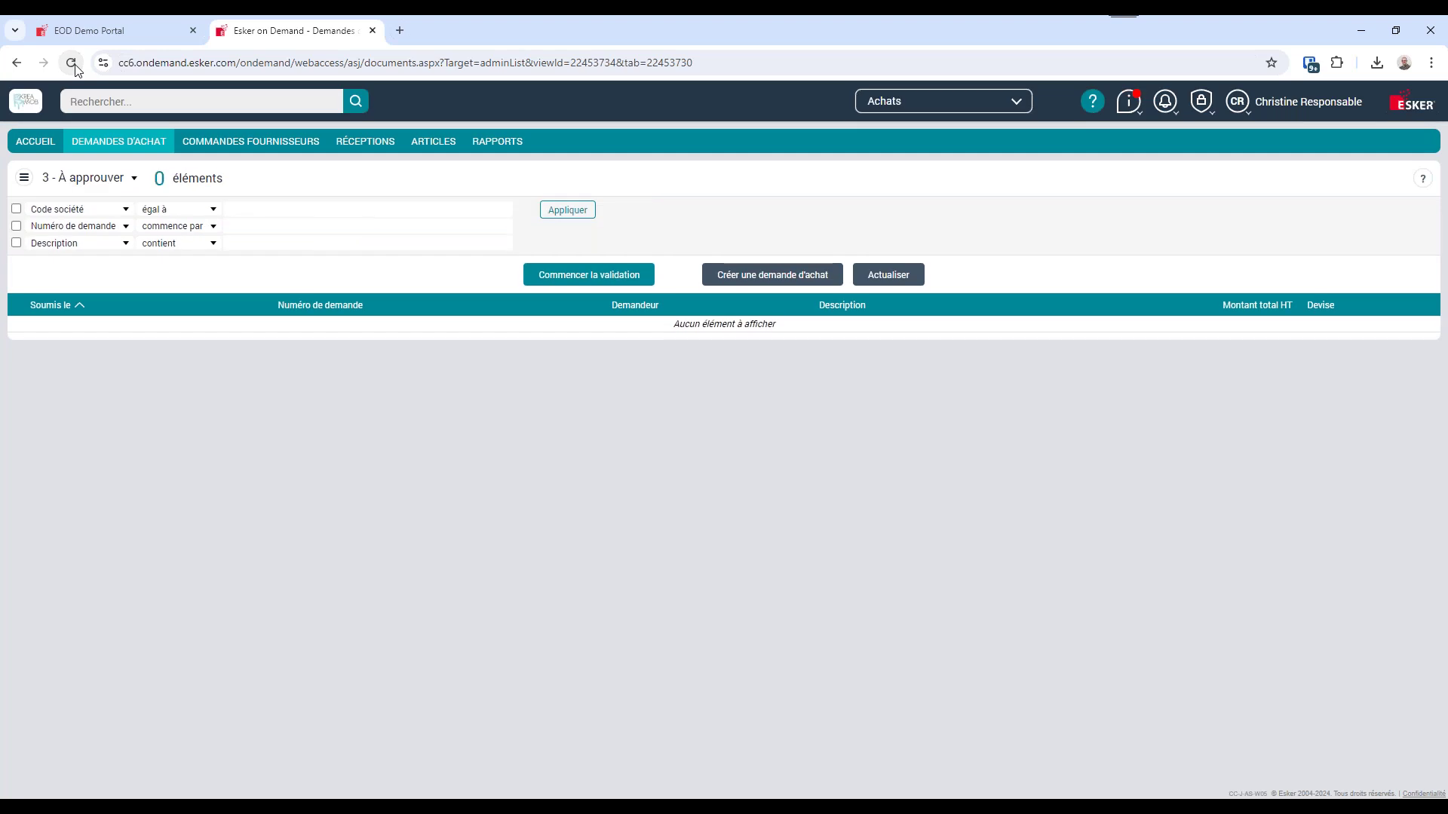
click(75, 66)
click(42, 149)
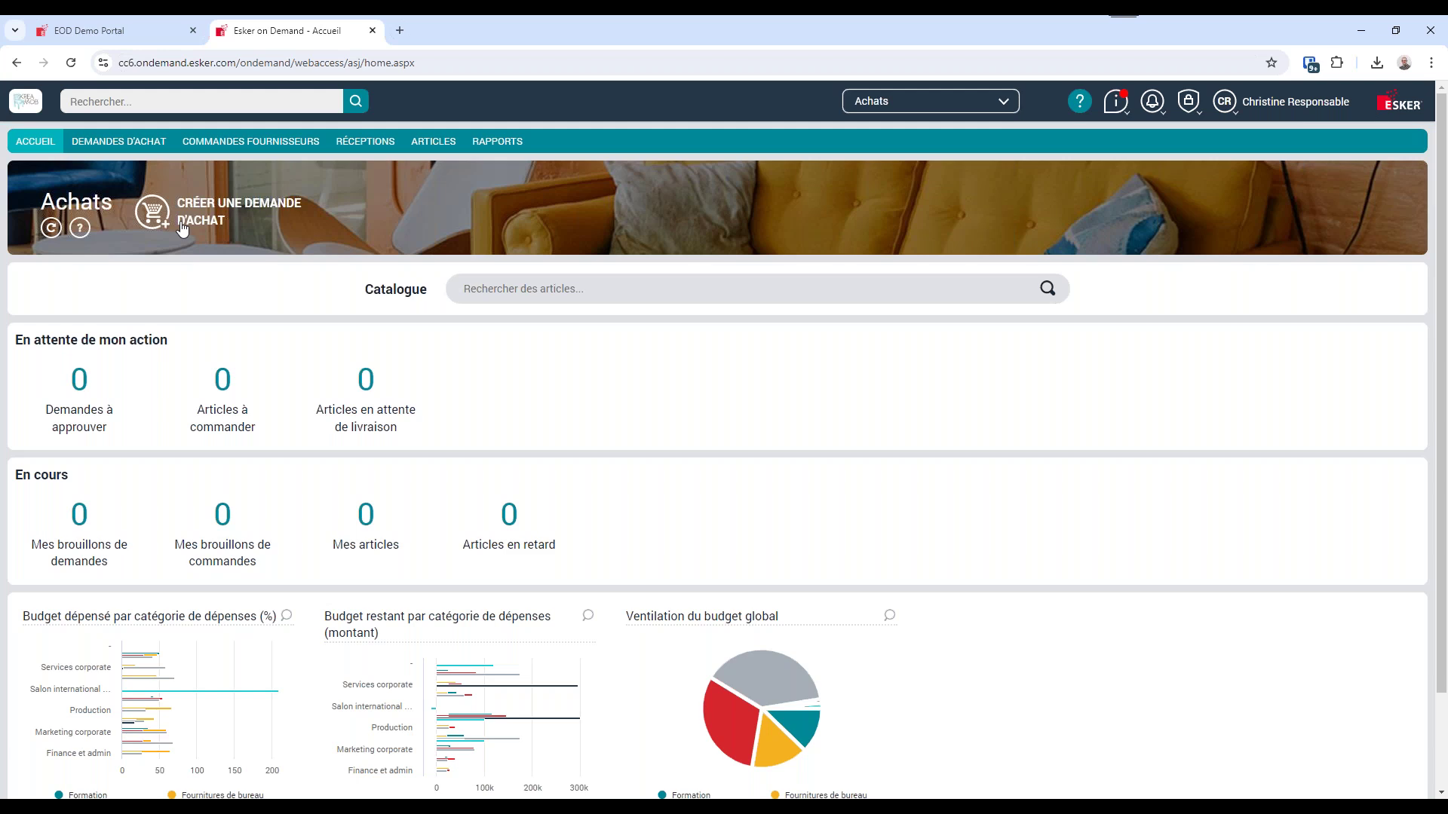
click(81, 379)
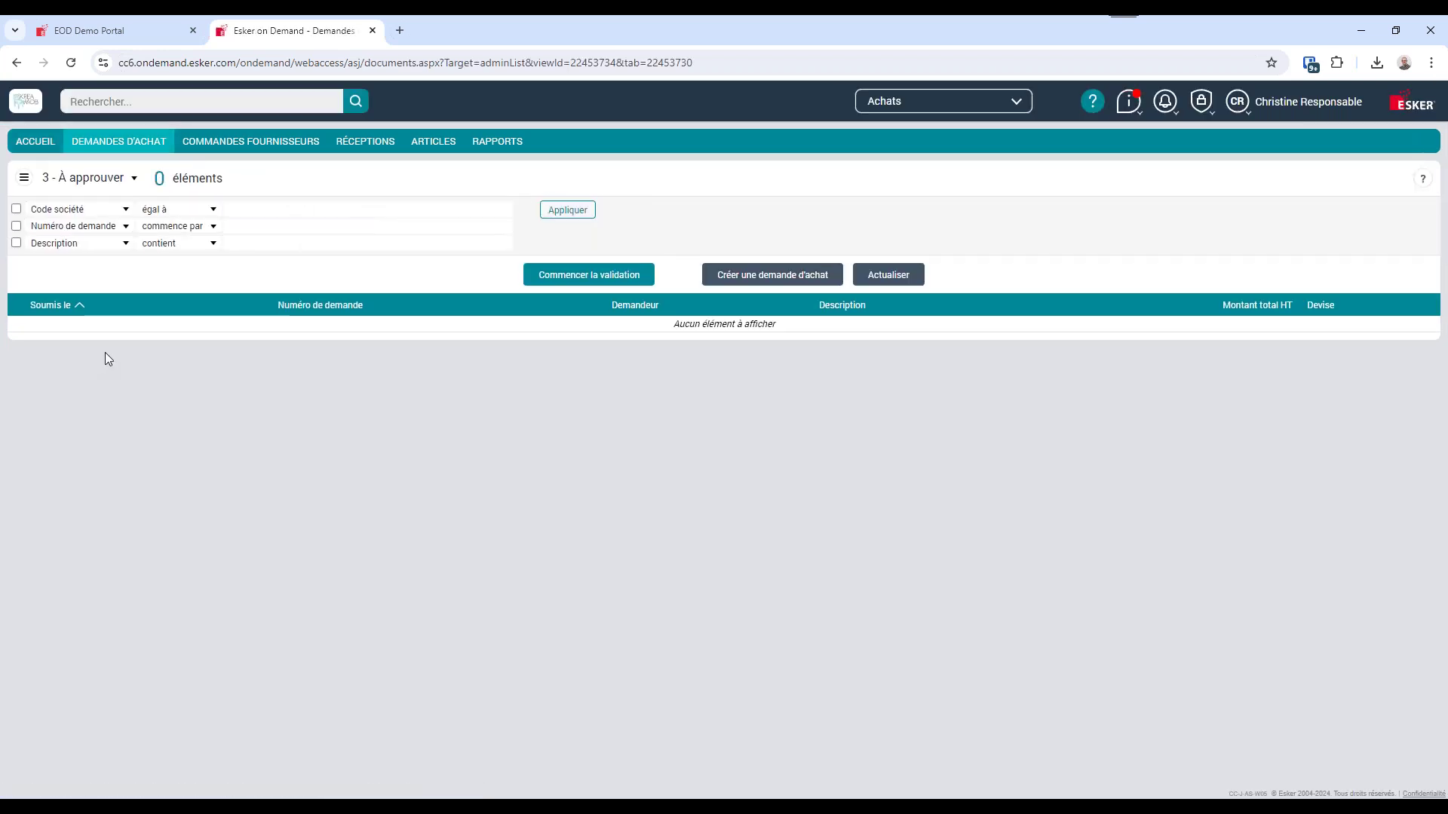
click(902, 280)
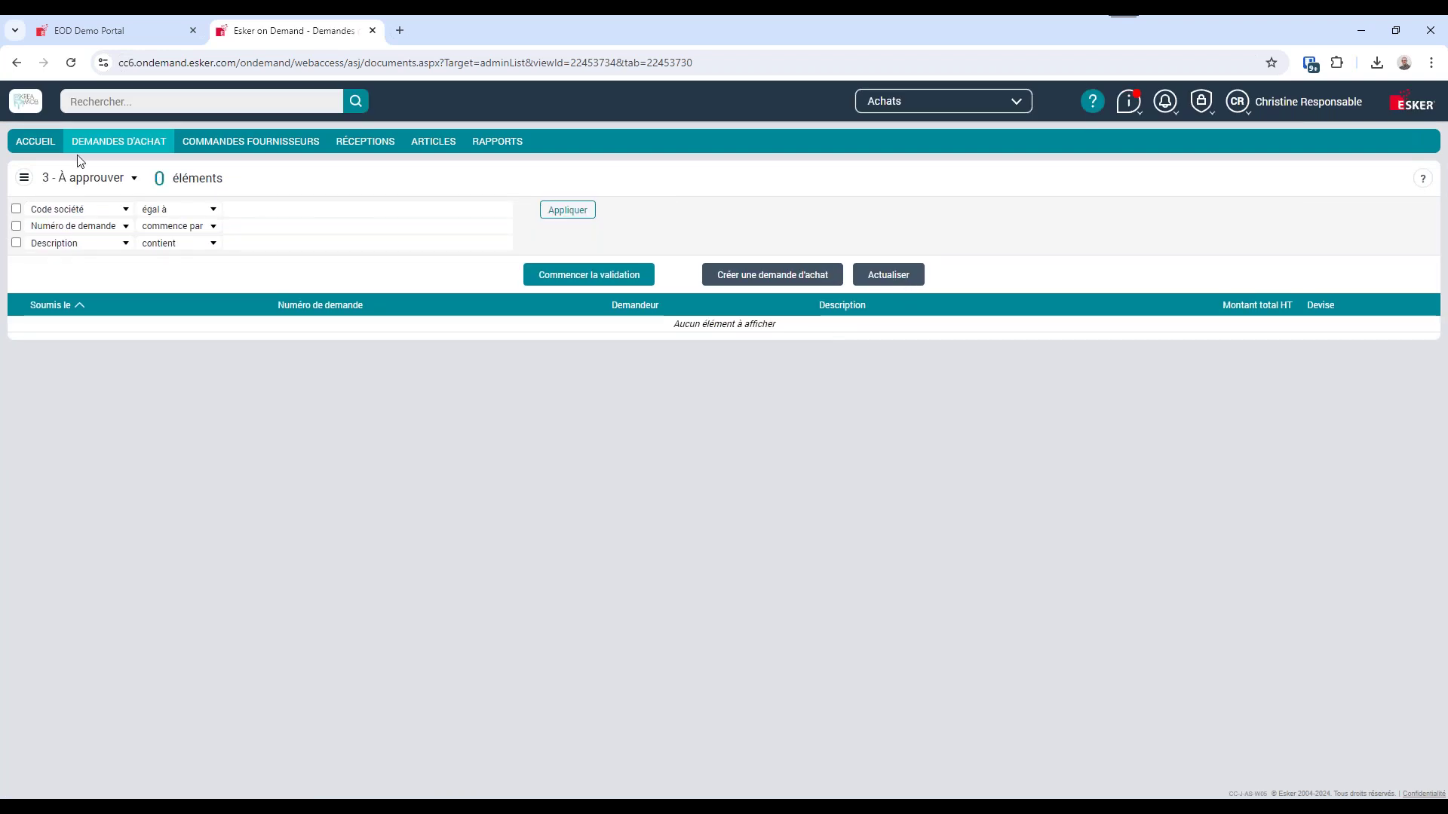
click(68, 175)
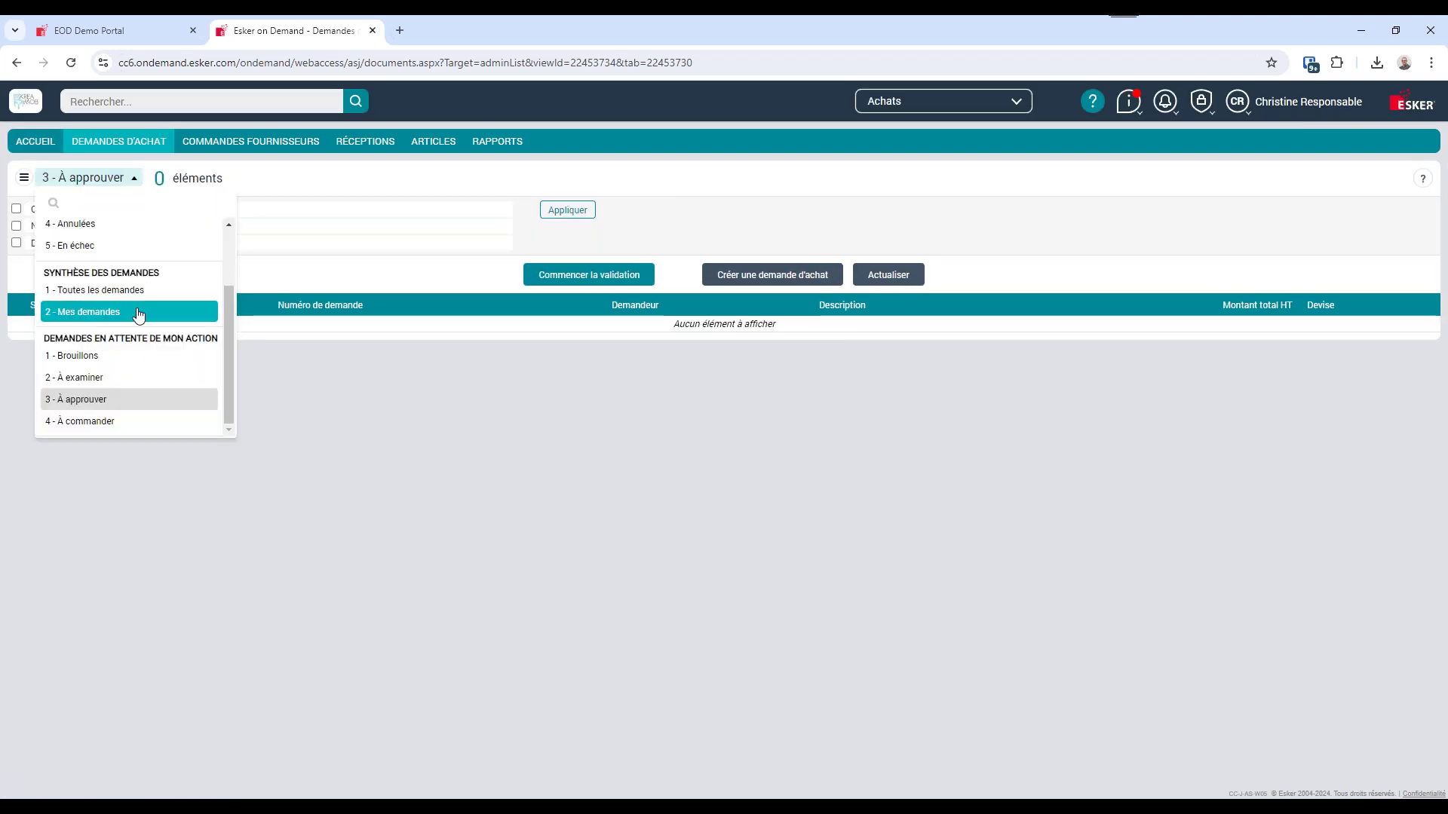
click(109, 419)
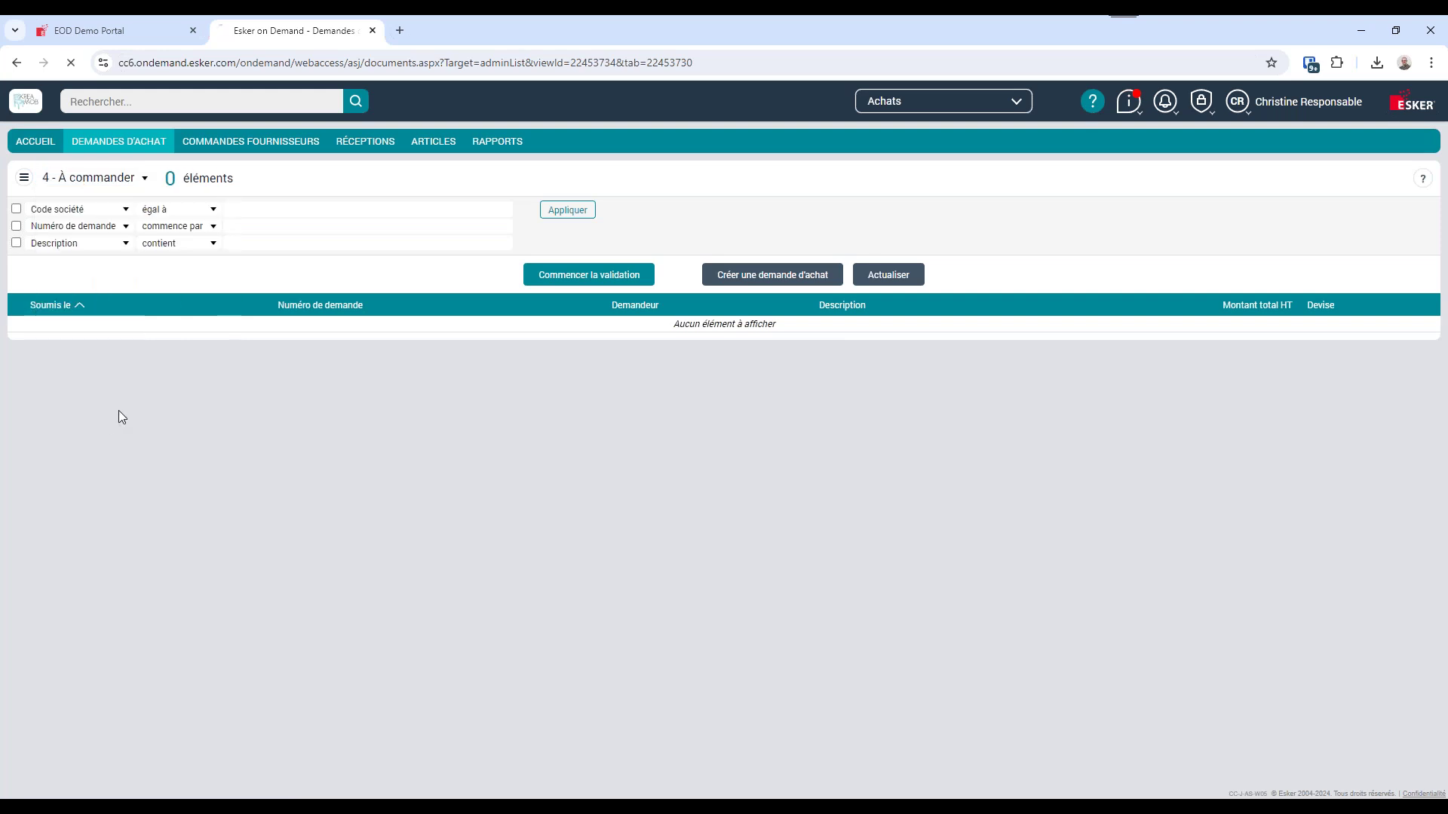
click(91, 178)
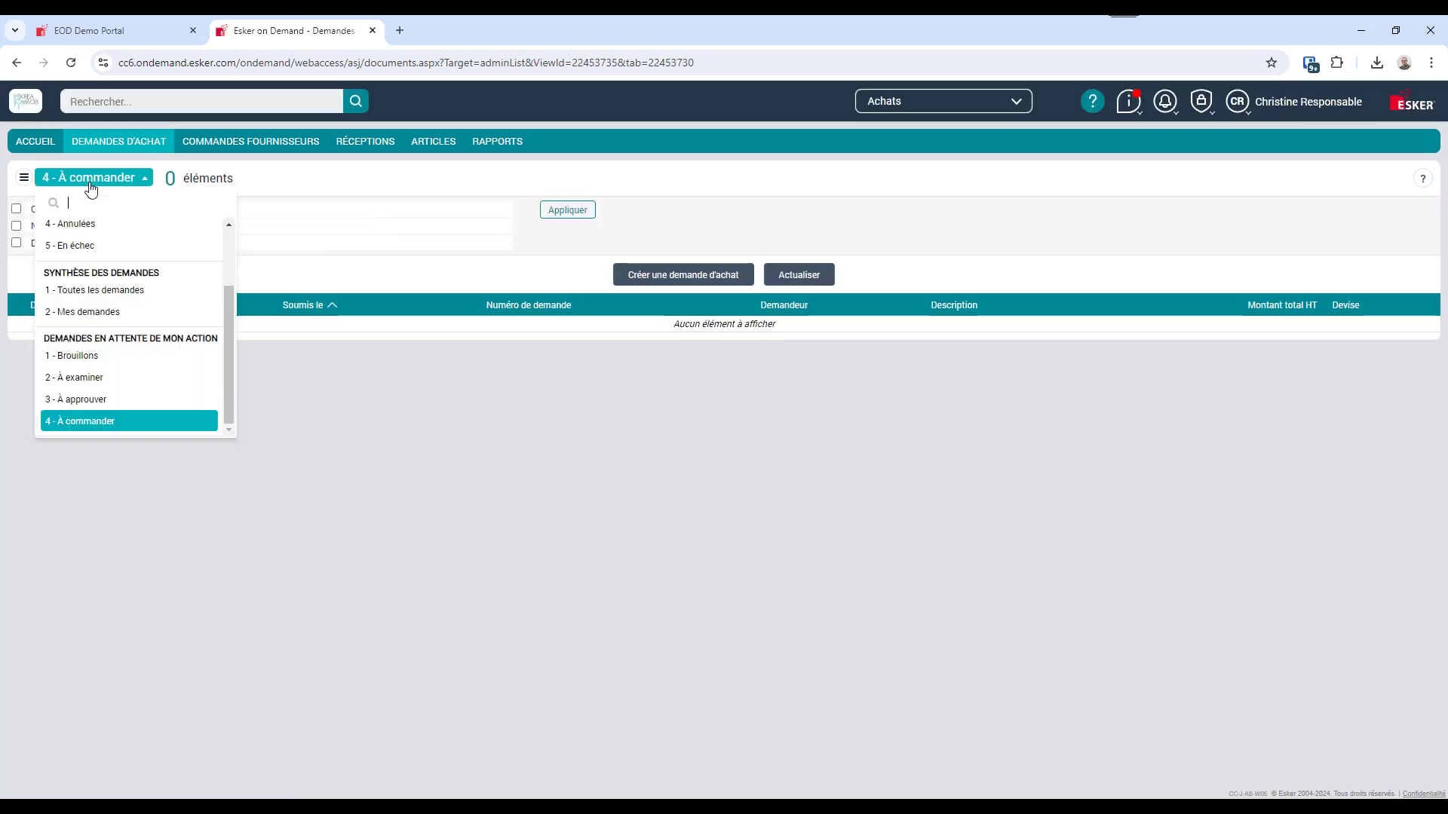
click(94, 400)
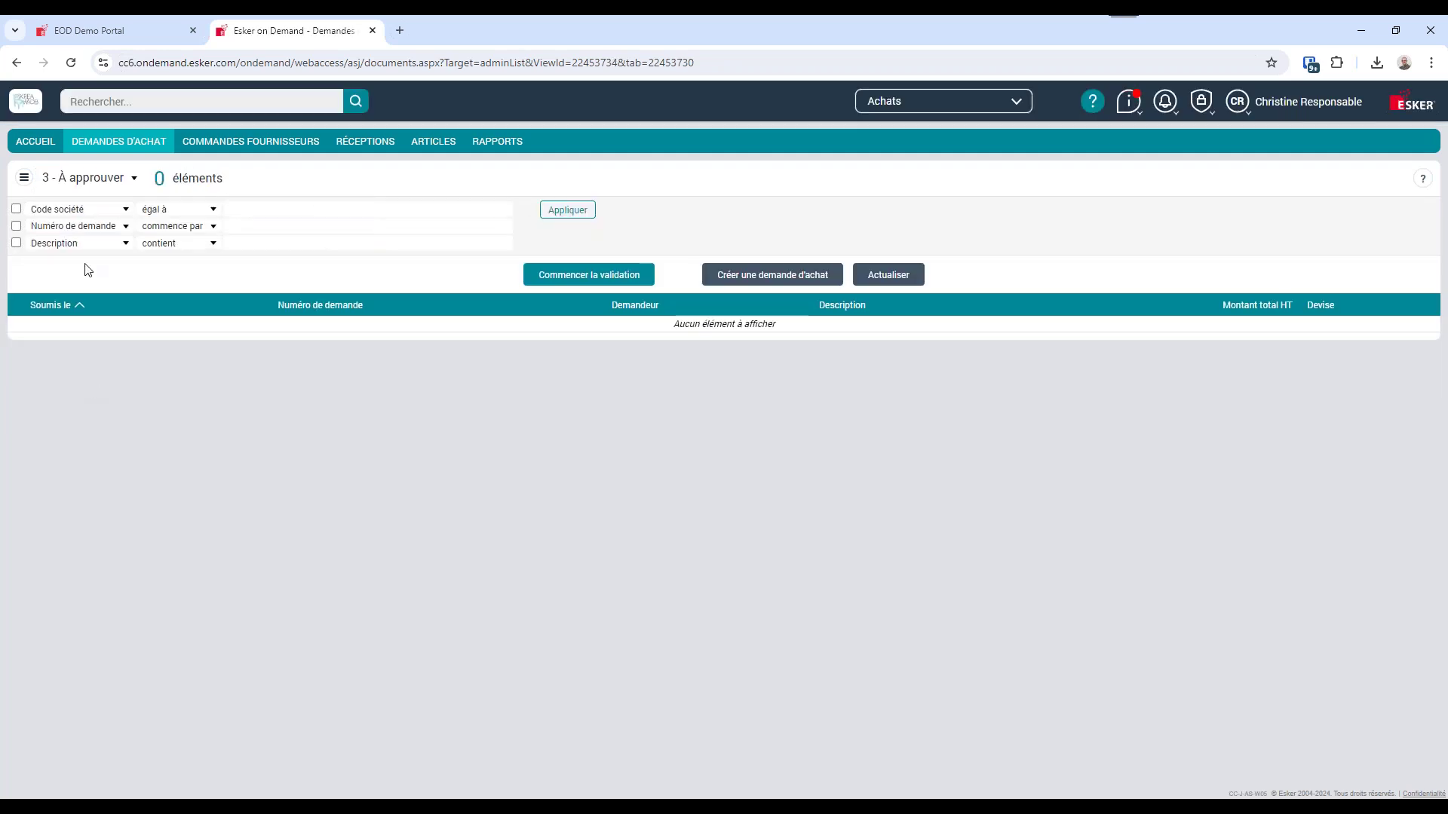
Show the "À examiner" purchase requests and open the details of the submitted request.
click(83, 181)
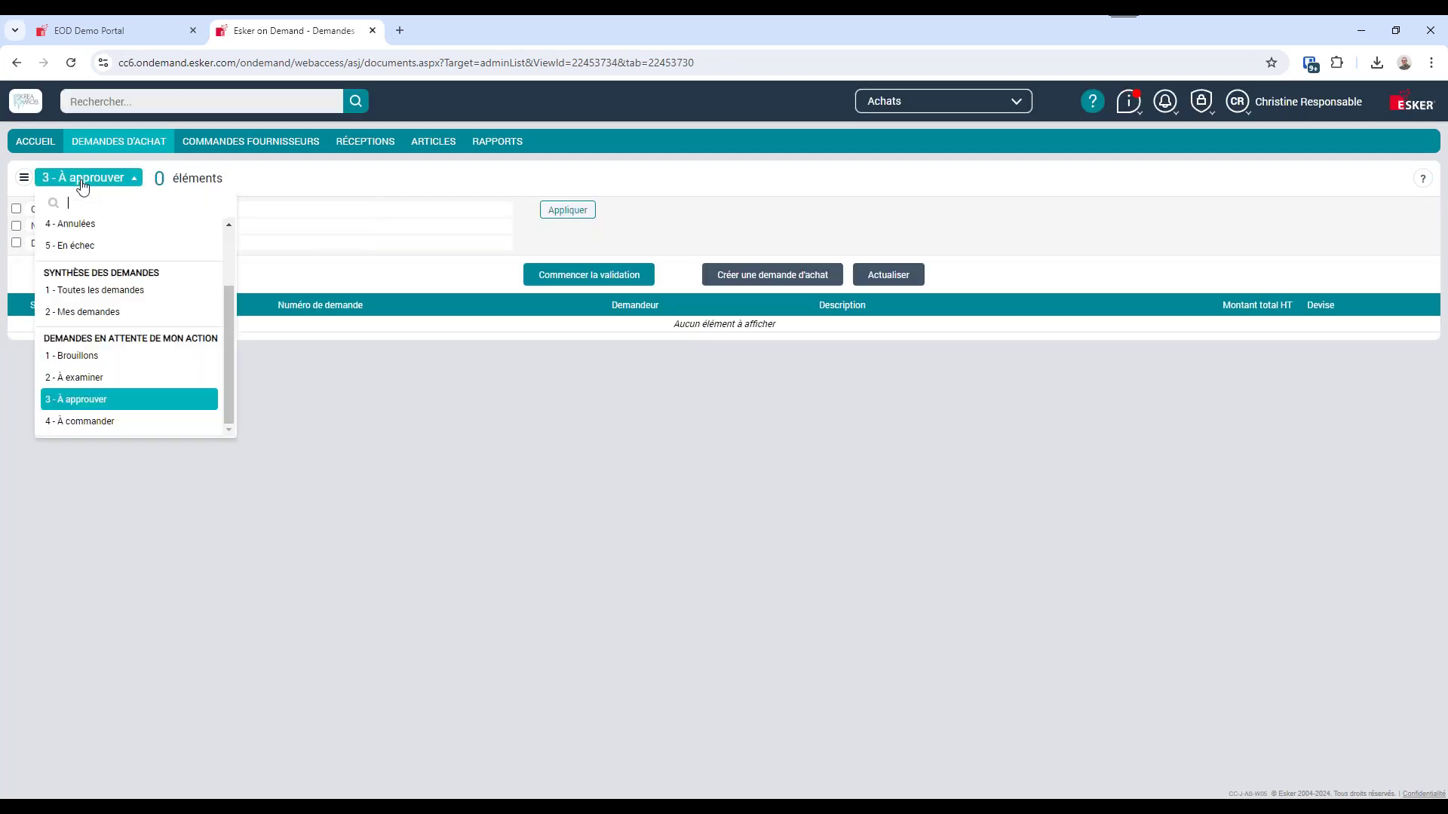
click(94, 377)
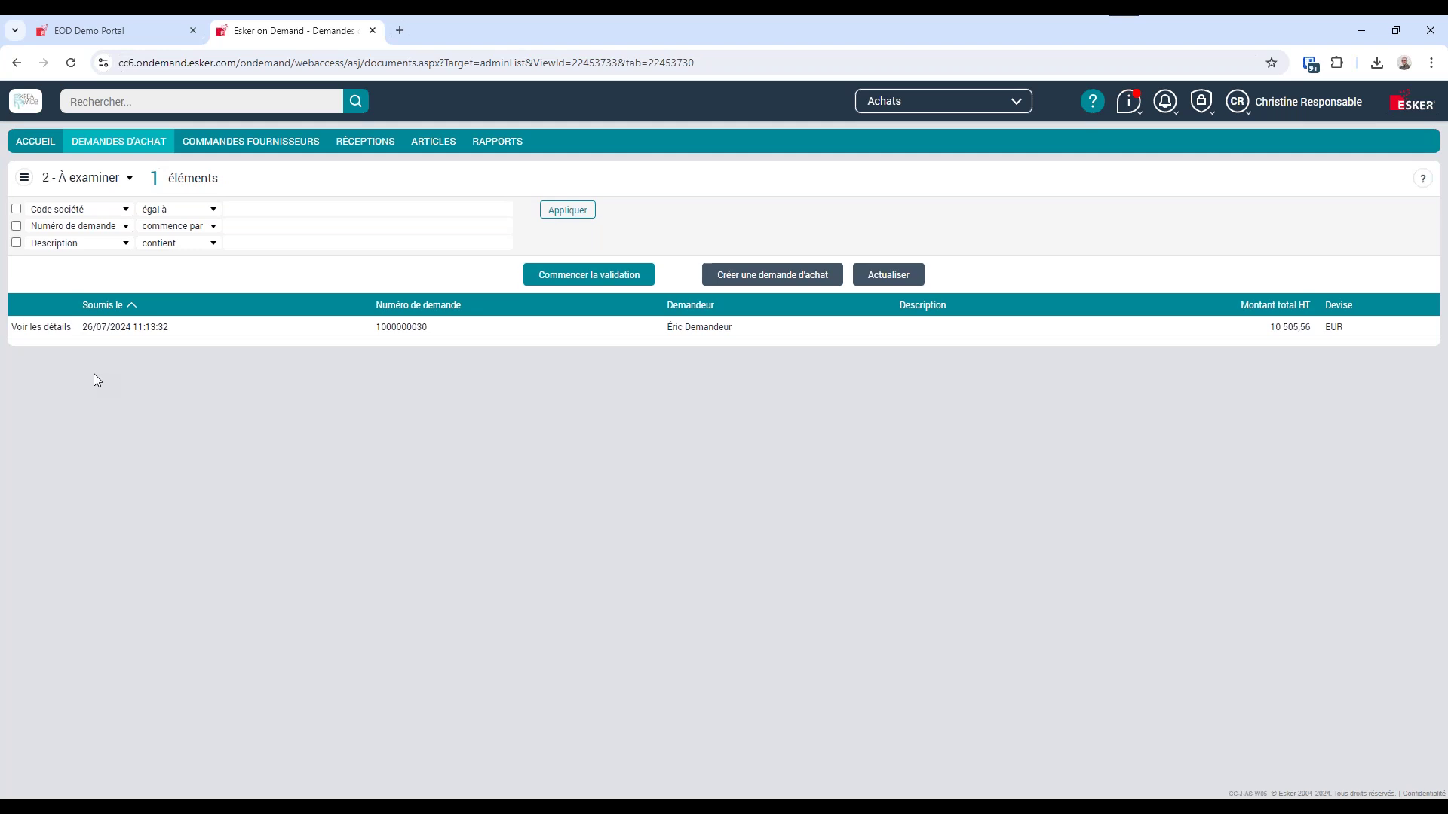
click(41, 328)
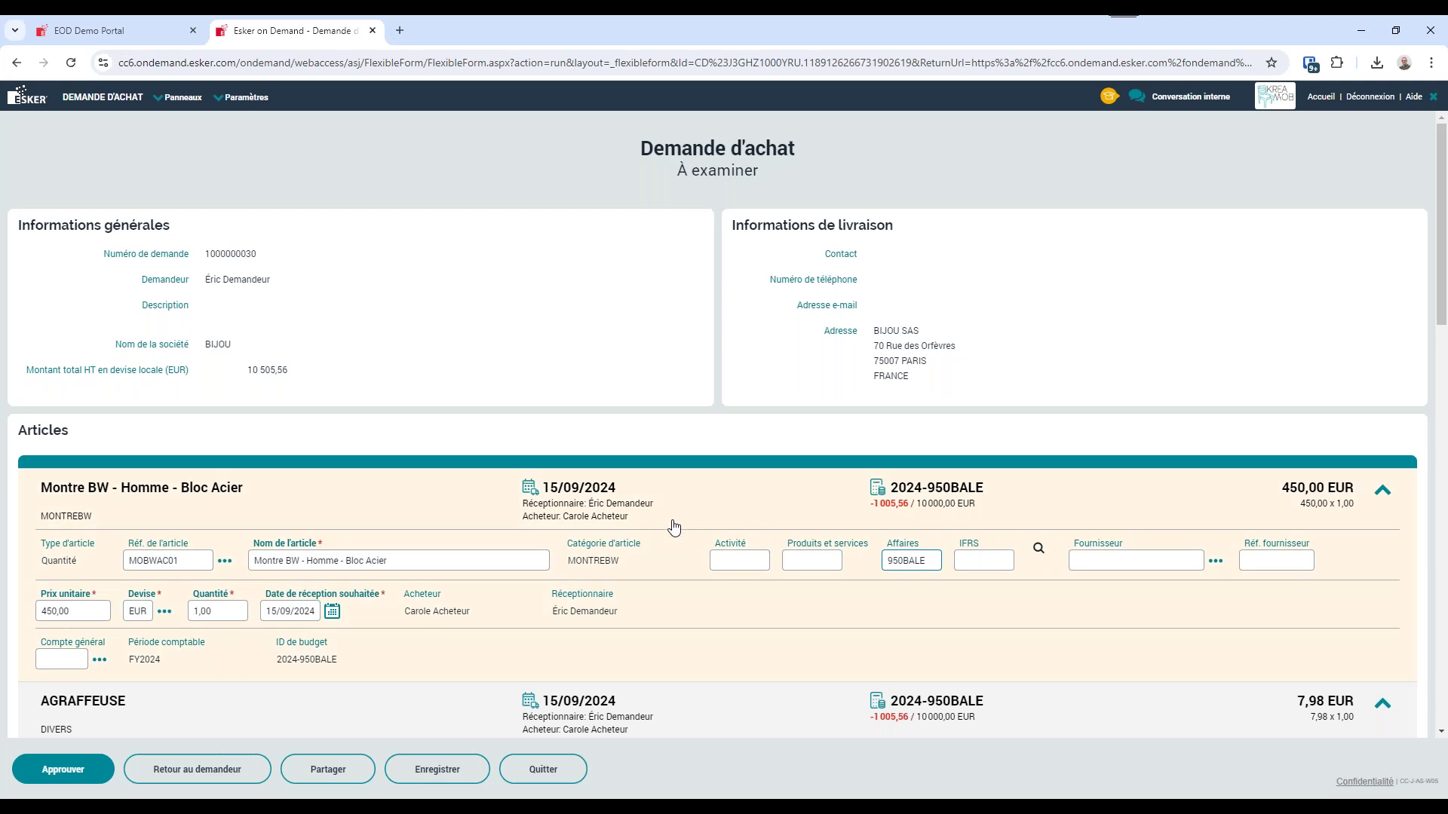
Review the request's article lines and workflow as controller, and approve the purchase request.
scroll(673, 528, down, 1)
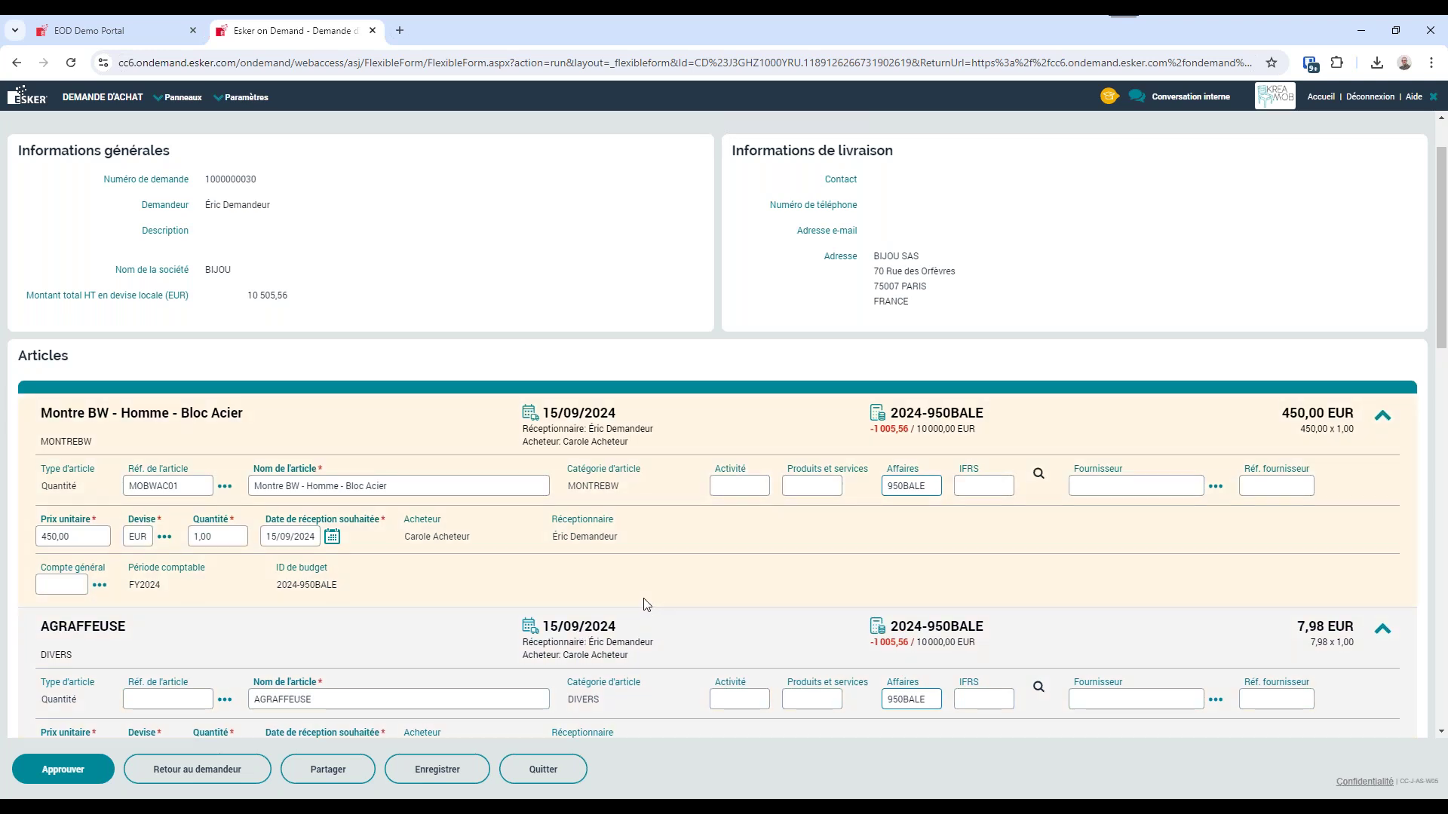
scroll(647, 603, down, 3)
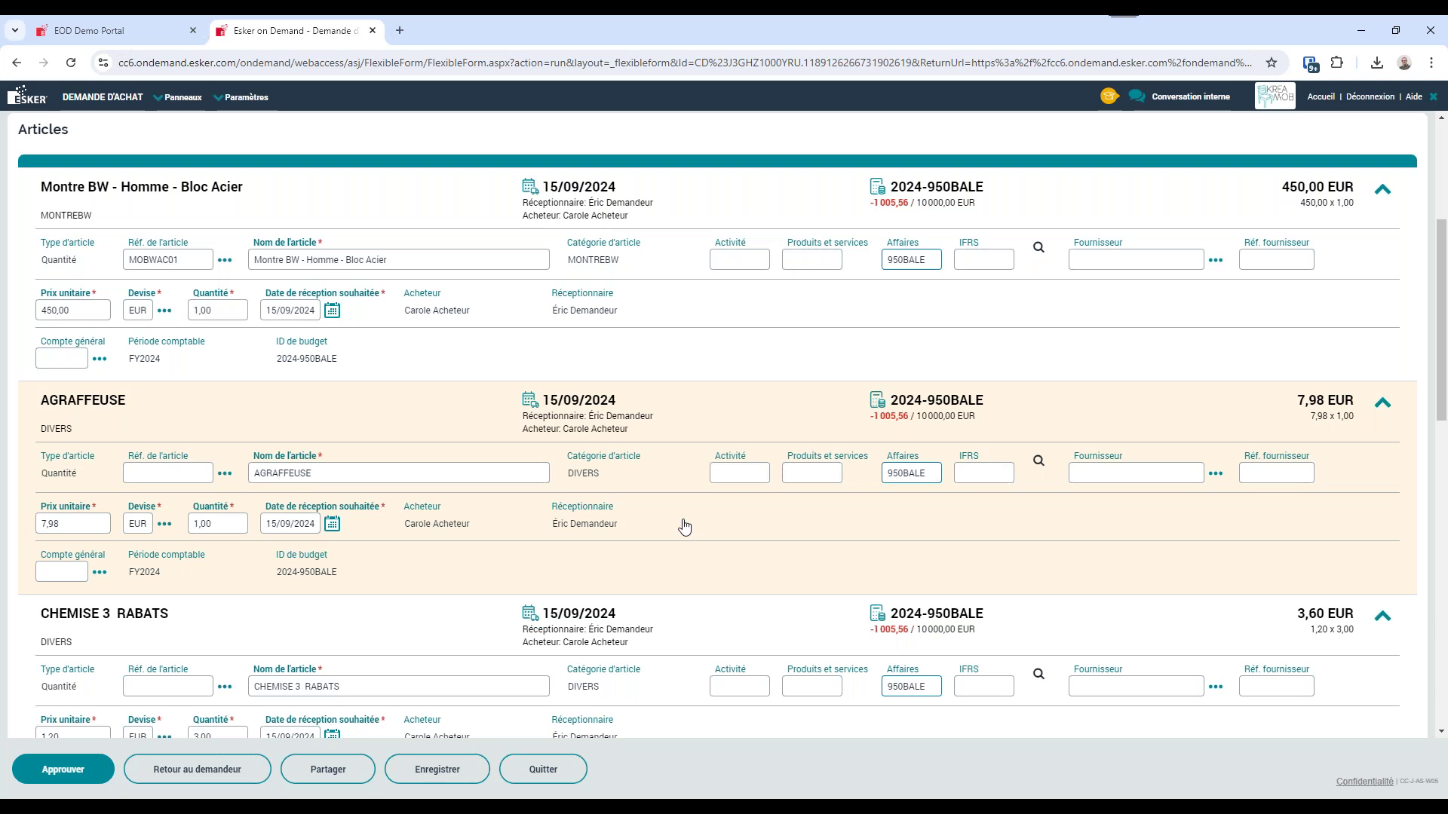
scroll(684, 526, down, 6)
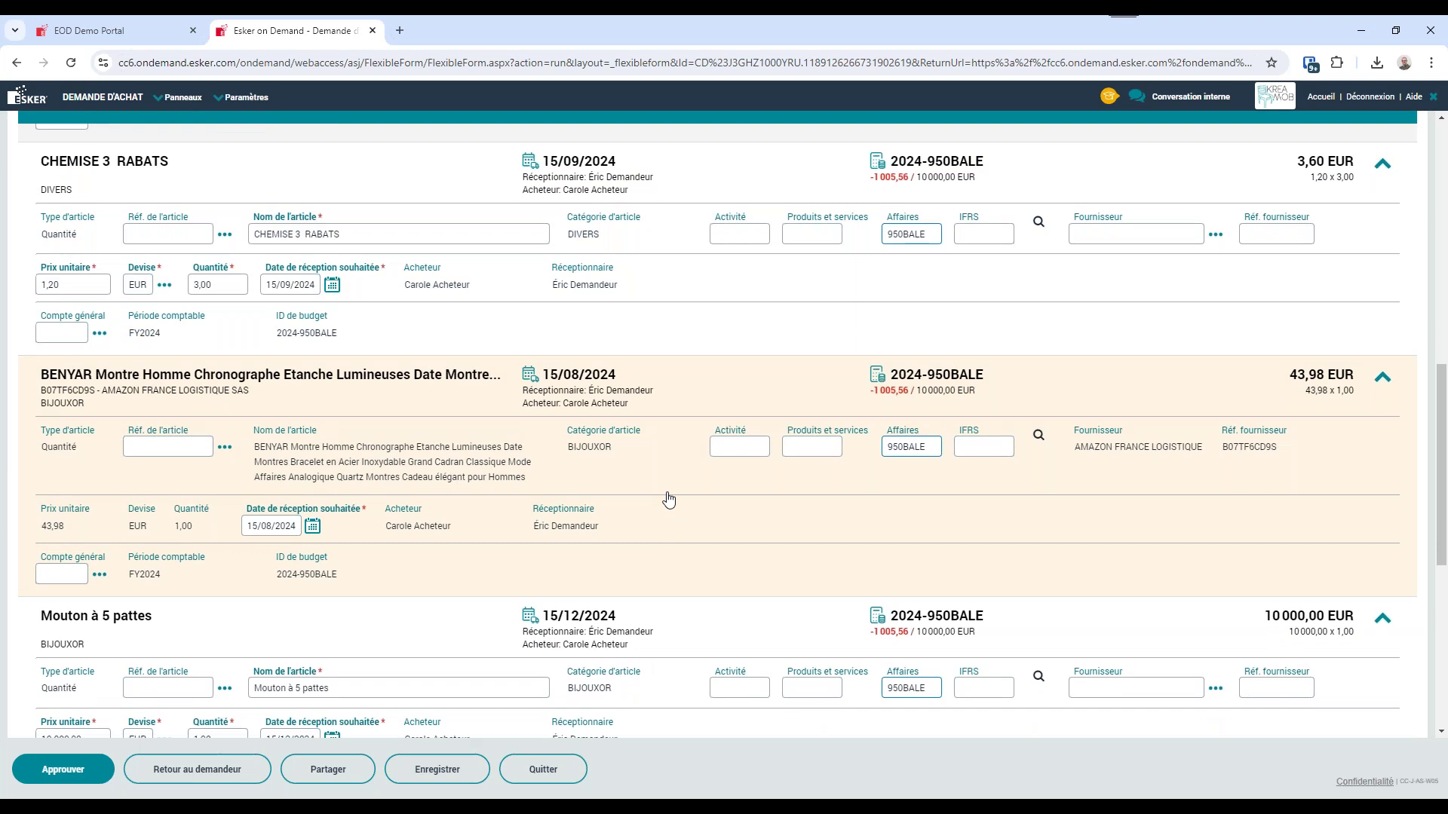
scroll(668, 499, down, 6)
scroll(668, 499, down, 1)
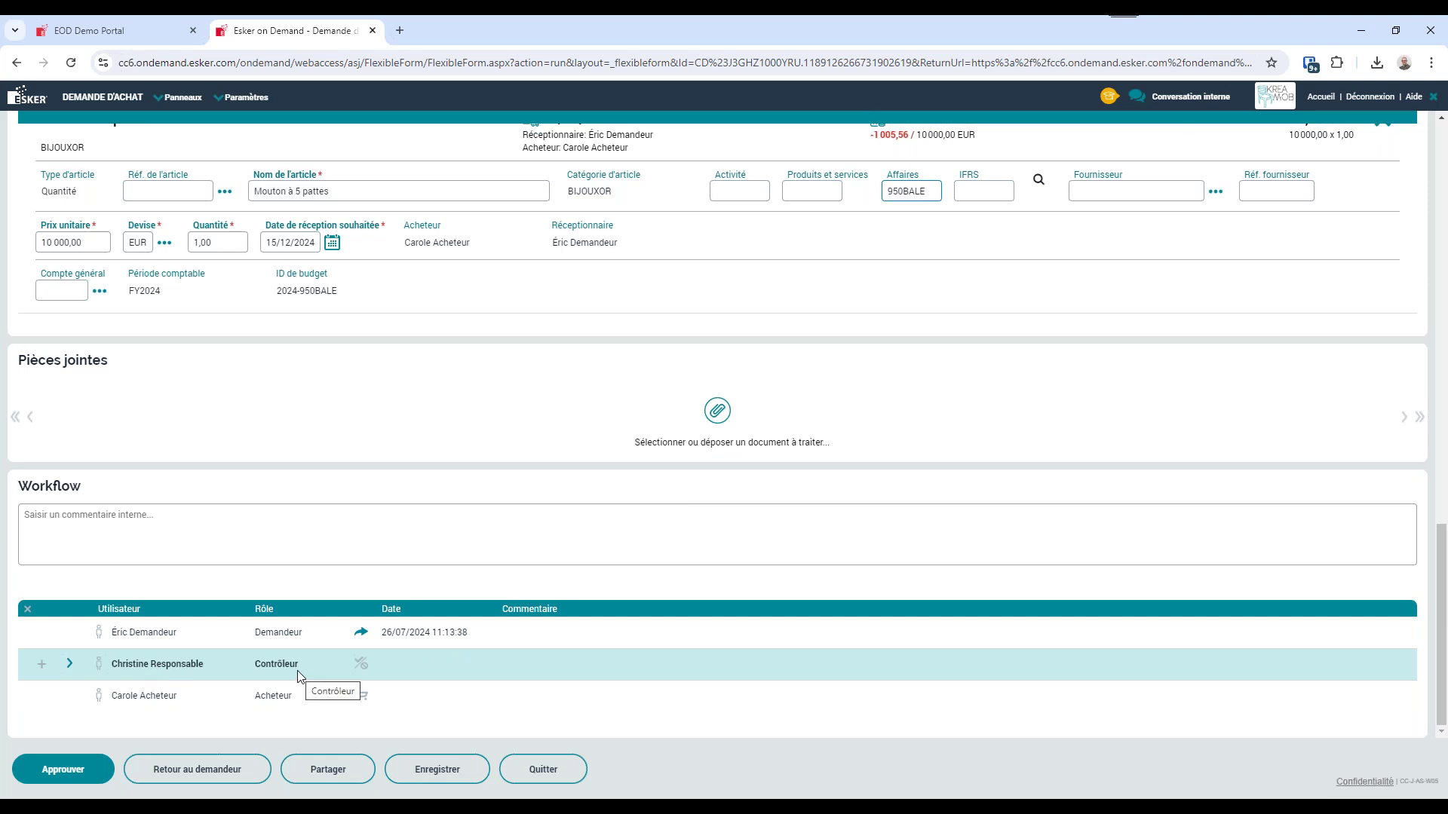
click(42, 669)
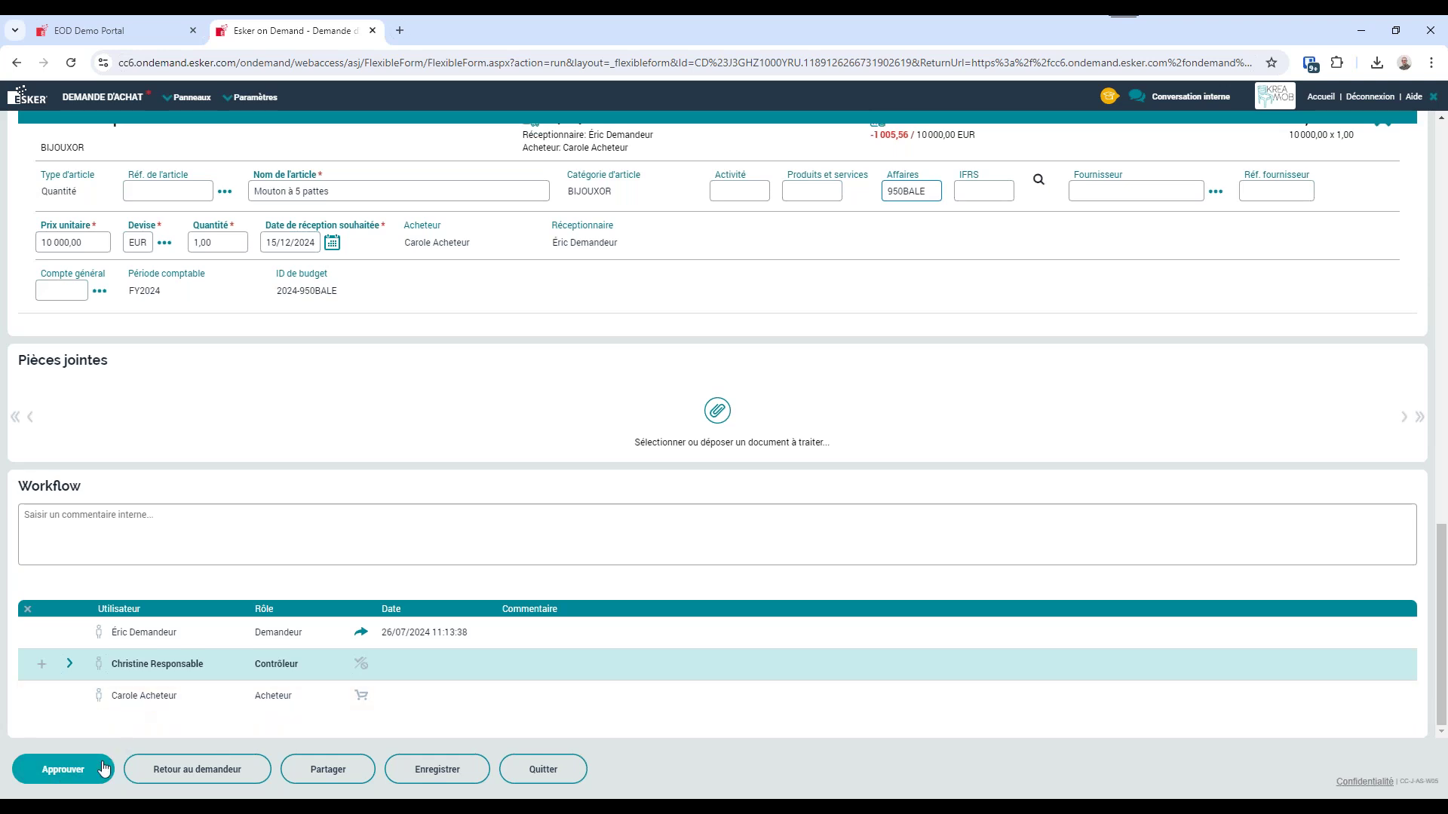
click(63, 769)
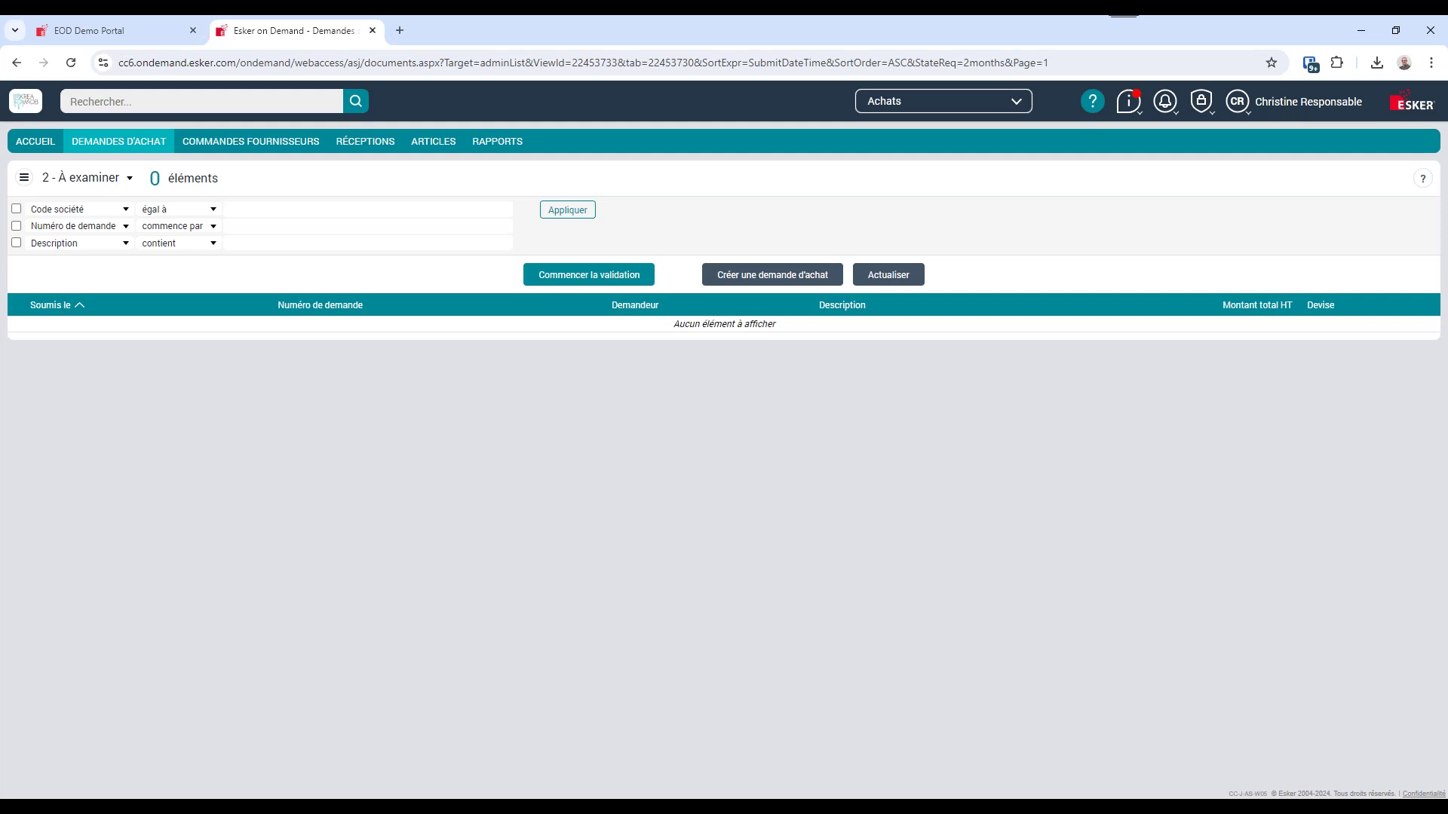
Switch to the EOD Demo Portal and connect as the buyer assigned to the purchase request.
click(106, 33)
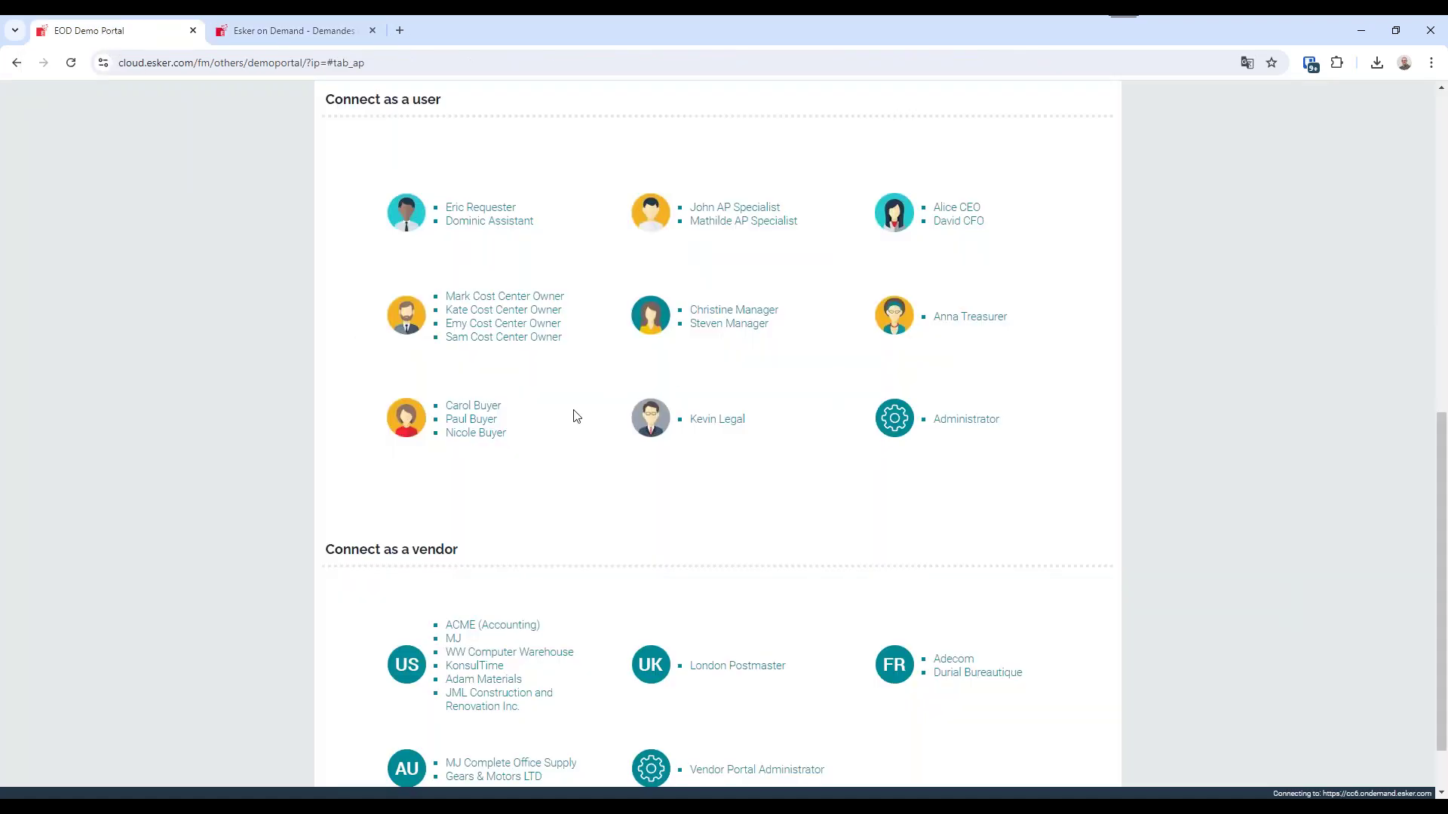
click(467, 408)
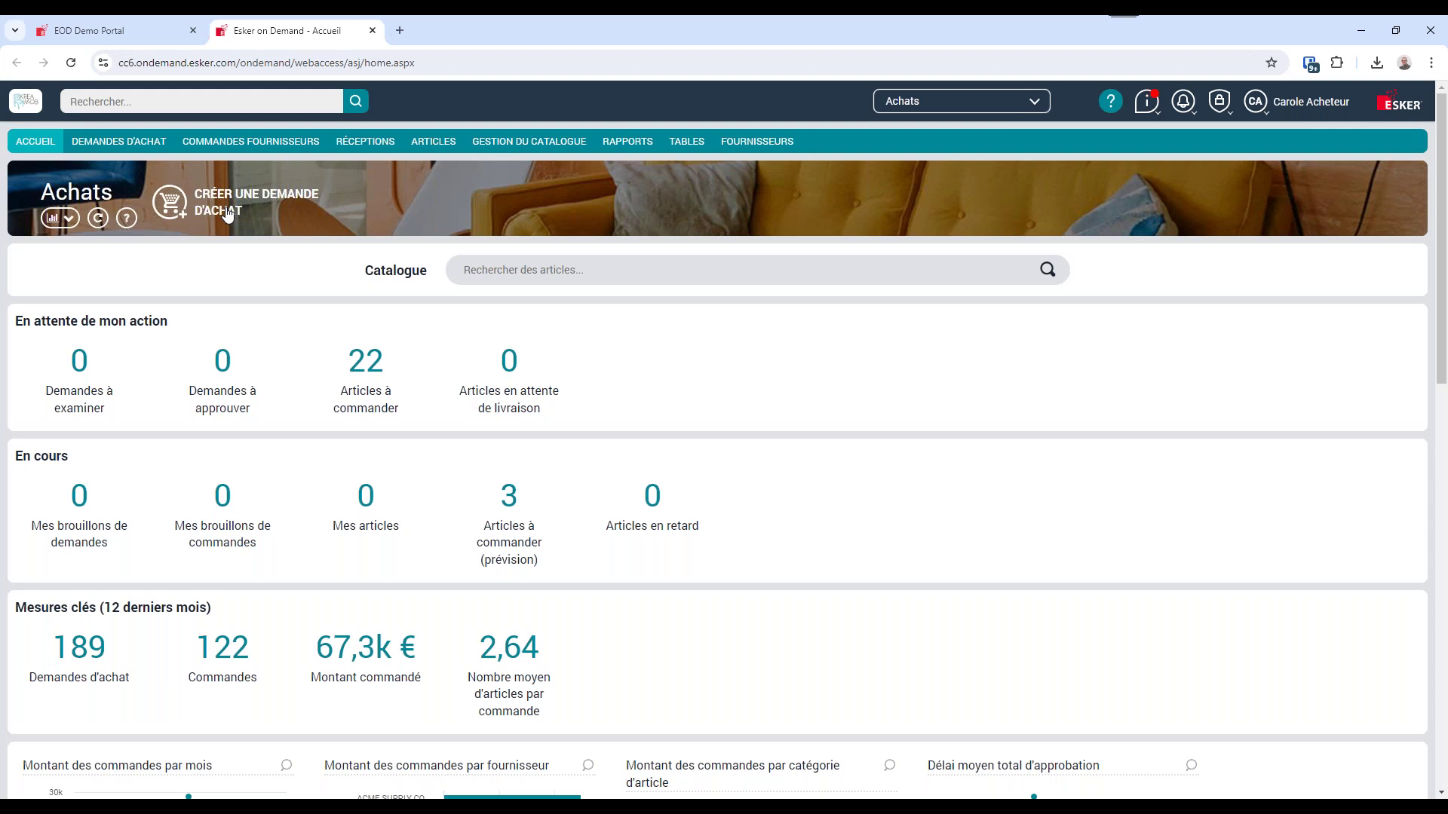
List the articles to order, sorted by creation date with the newest first, and review the purchase request behind the newest article.
click(378, 385)
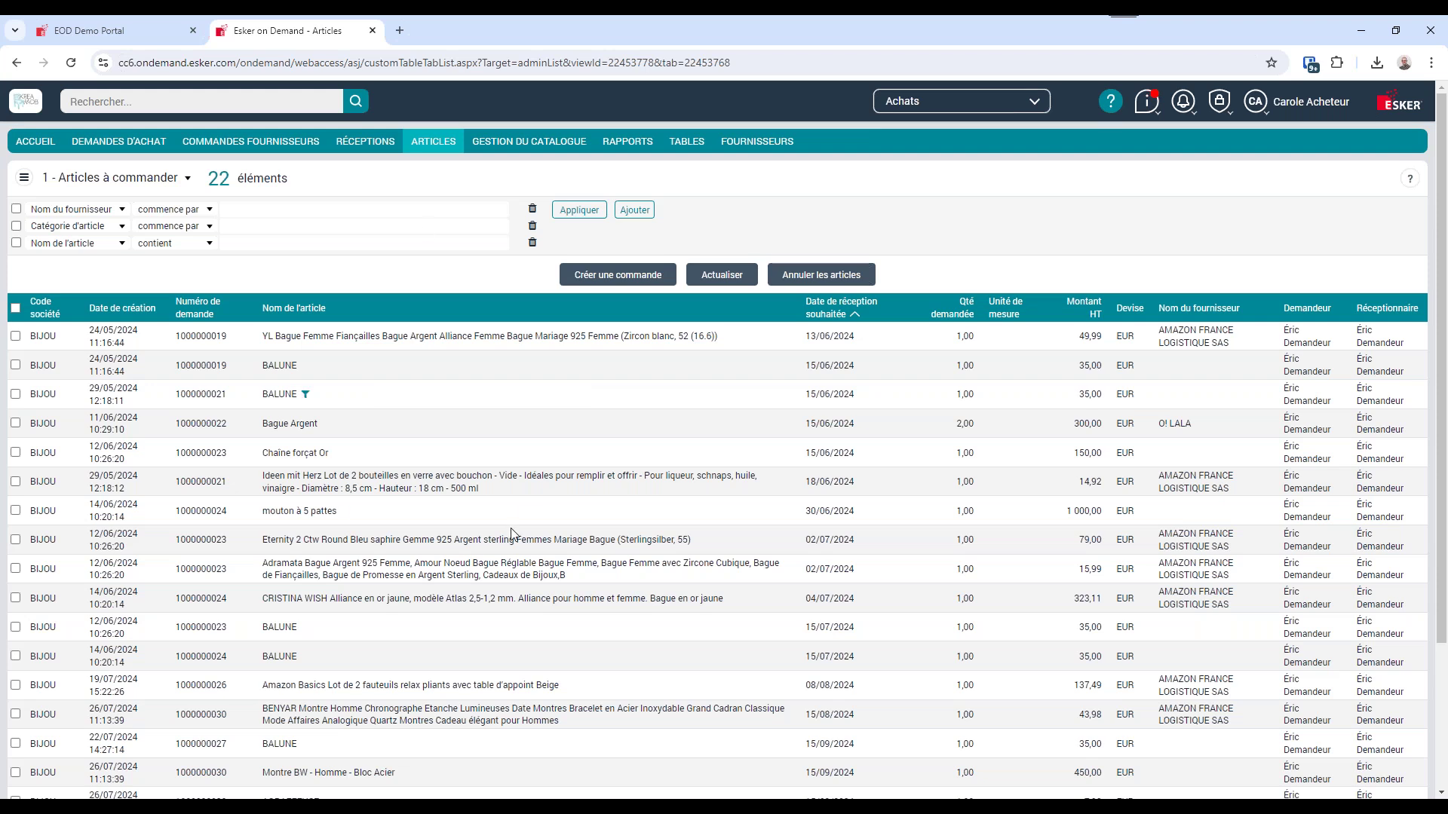
scroll(482, 663, down, 3)
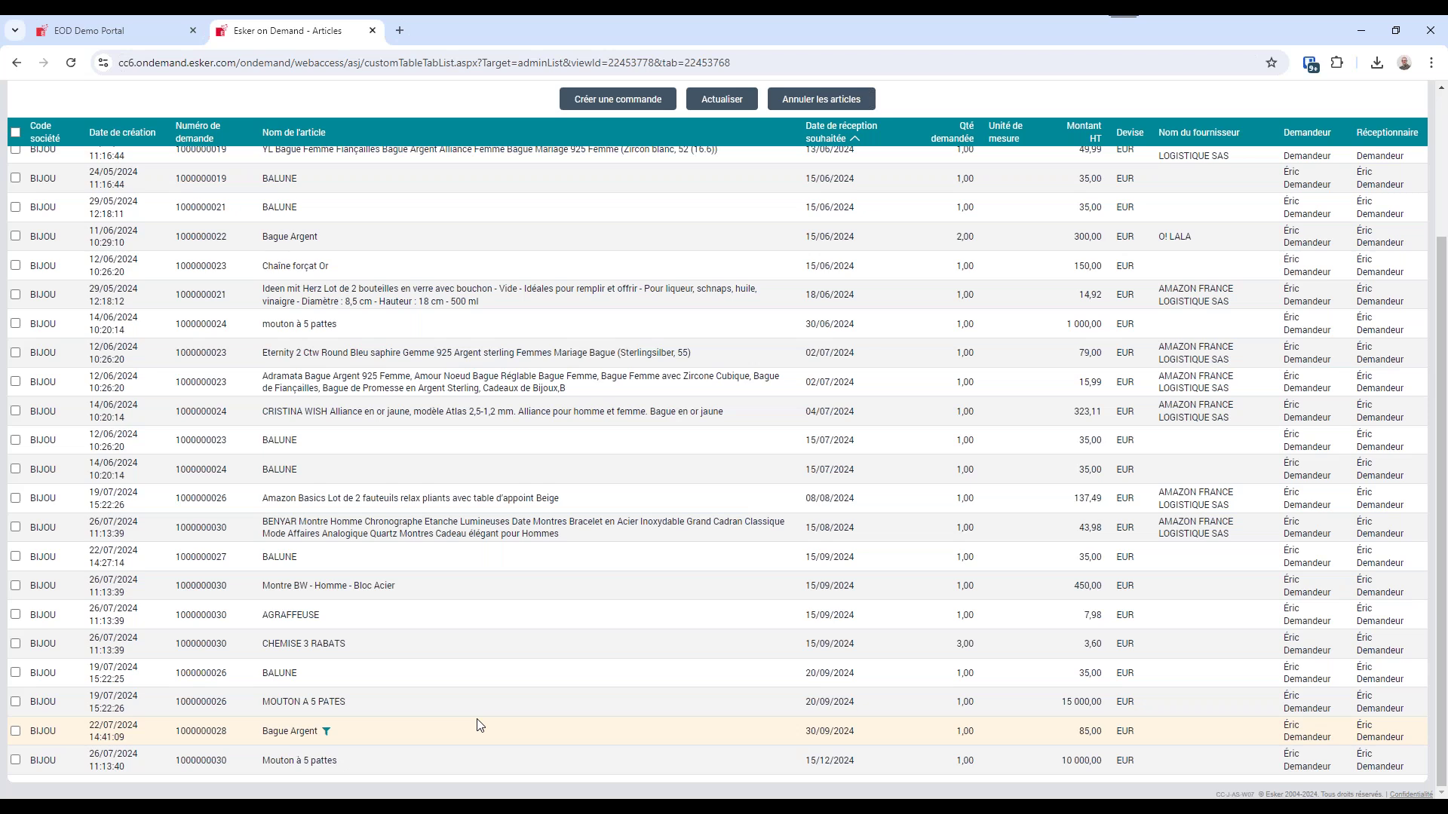
click(120, 133)
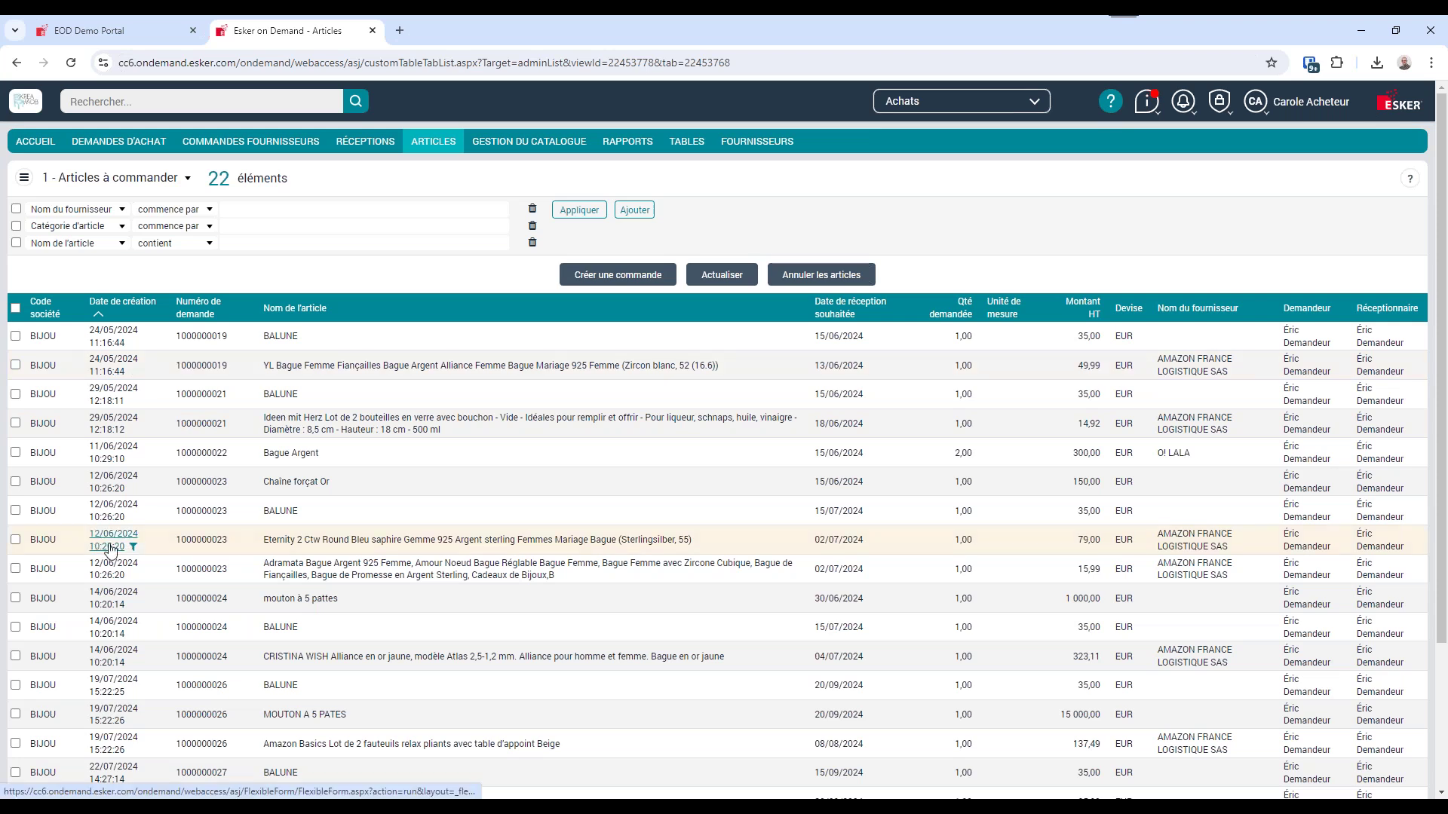
scroll(143, 645, down, 3)
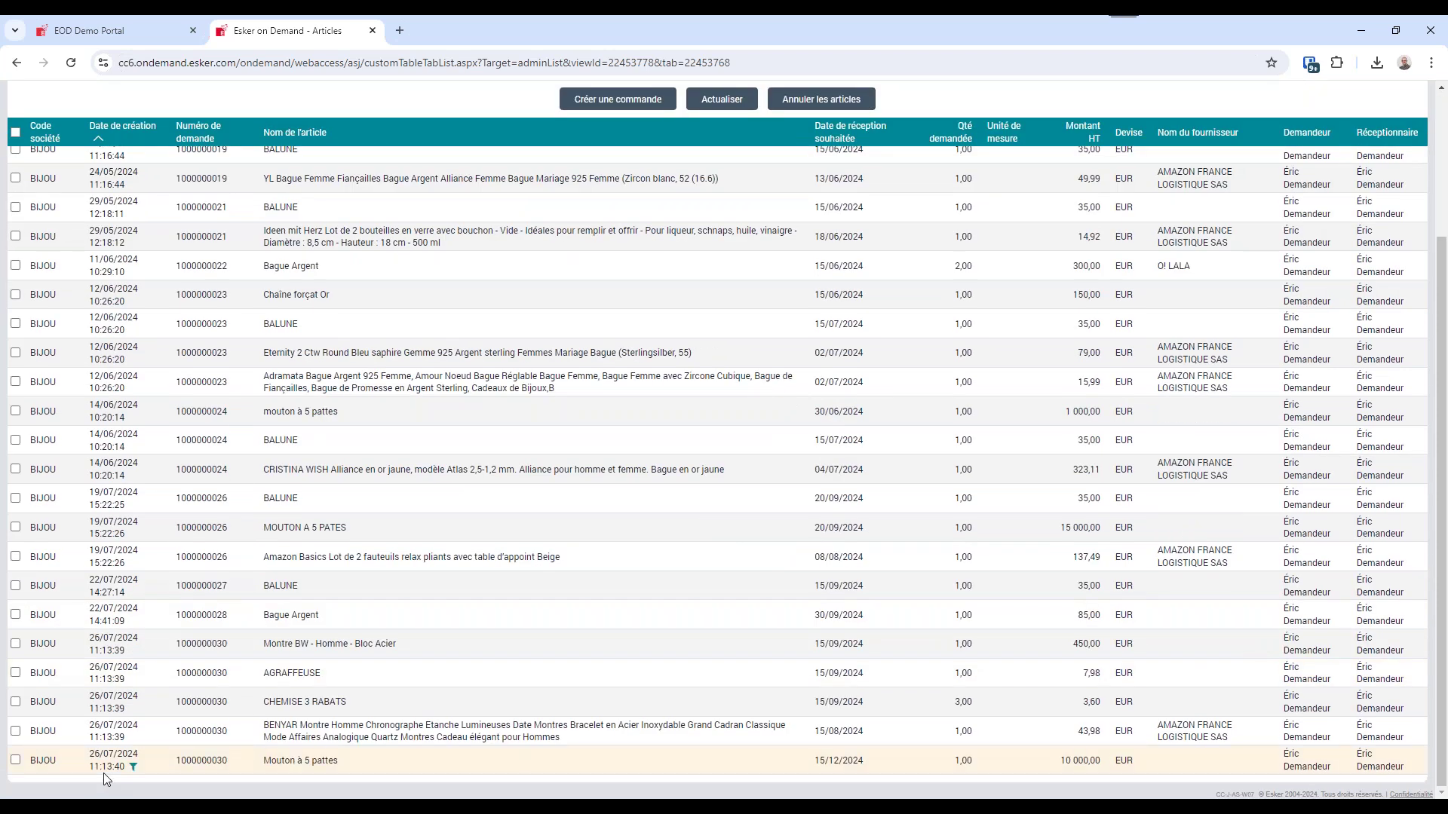
scroll(113, 501, up, 3)
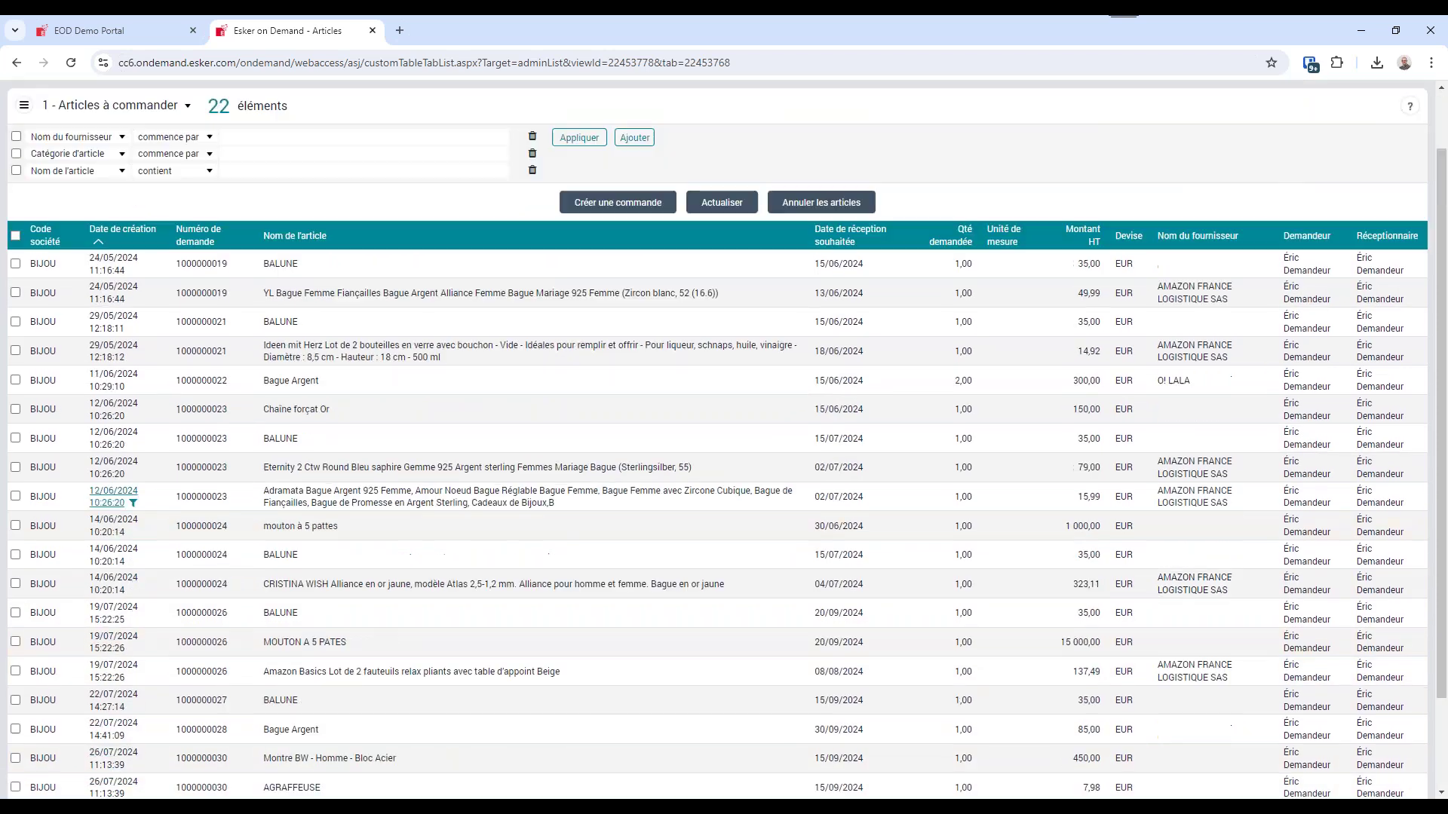
scroll(113, 501, up, 1)
click(122, 305)
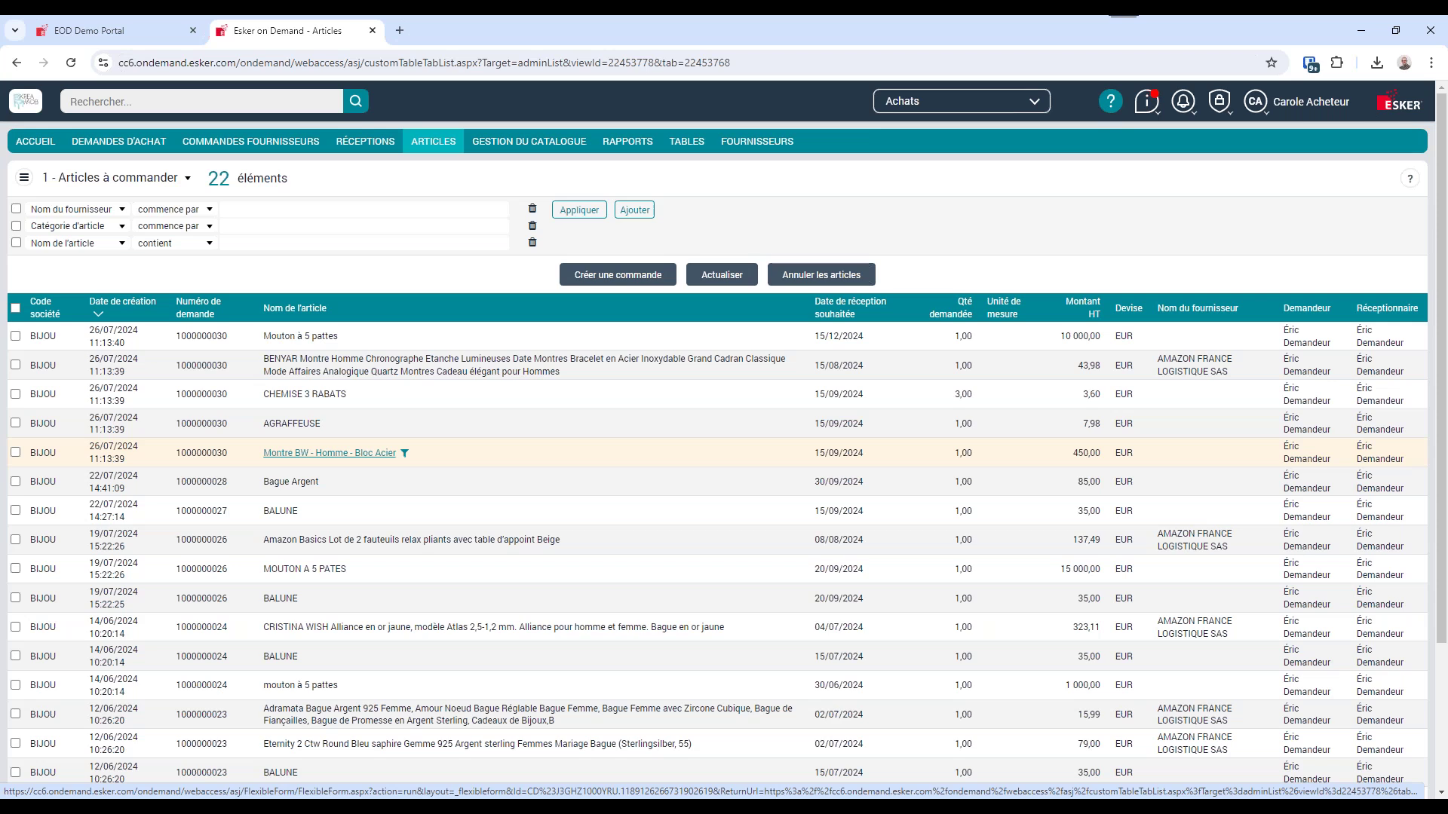
click(201, 337)
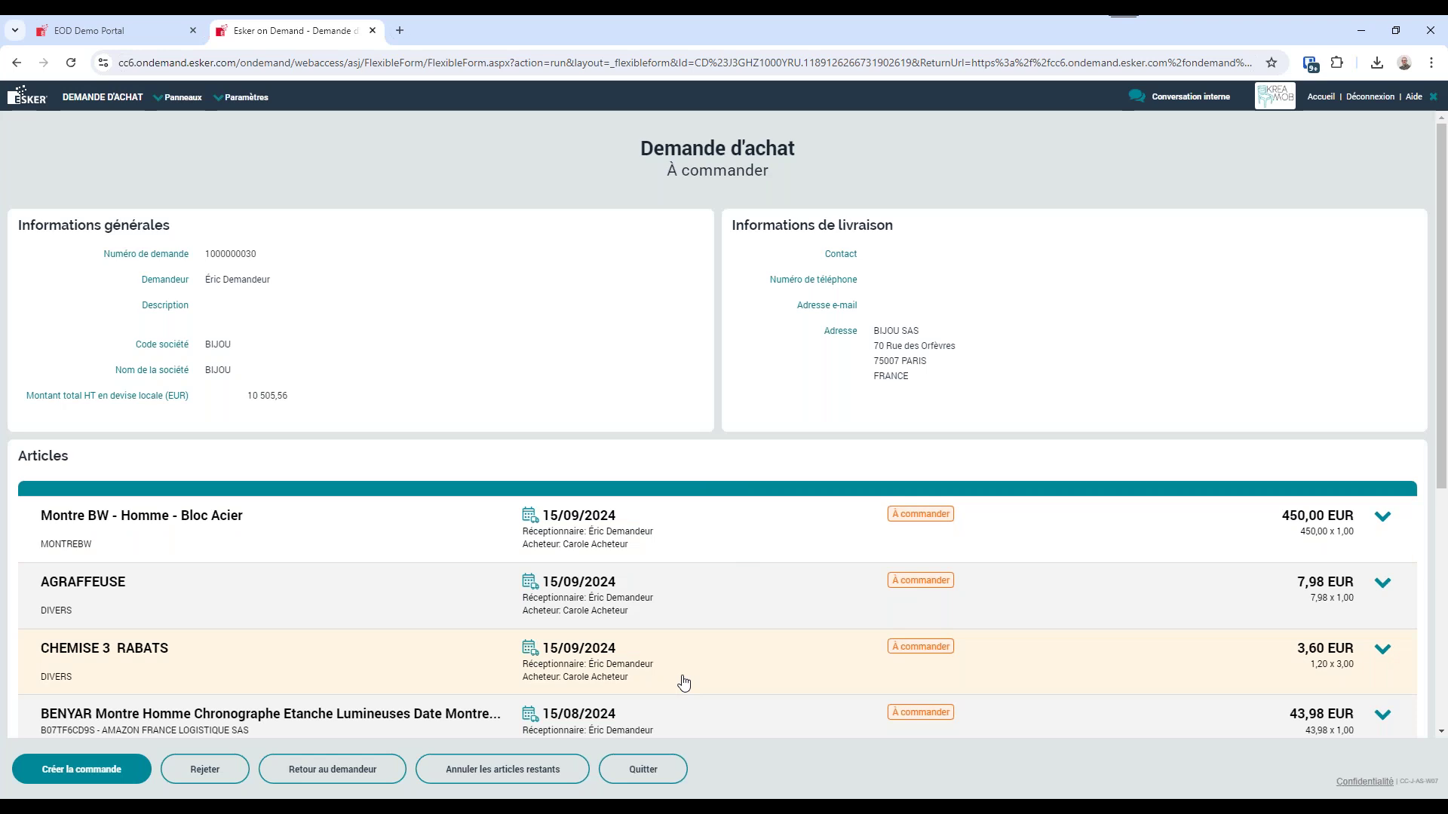
click(656, 770)
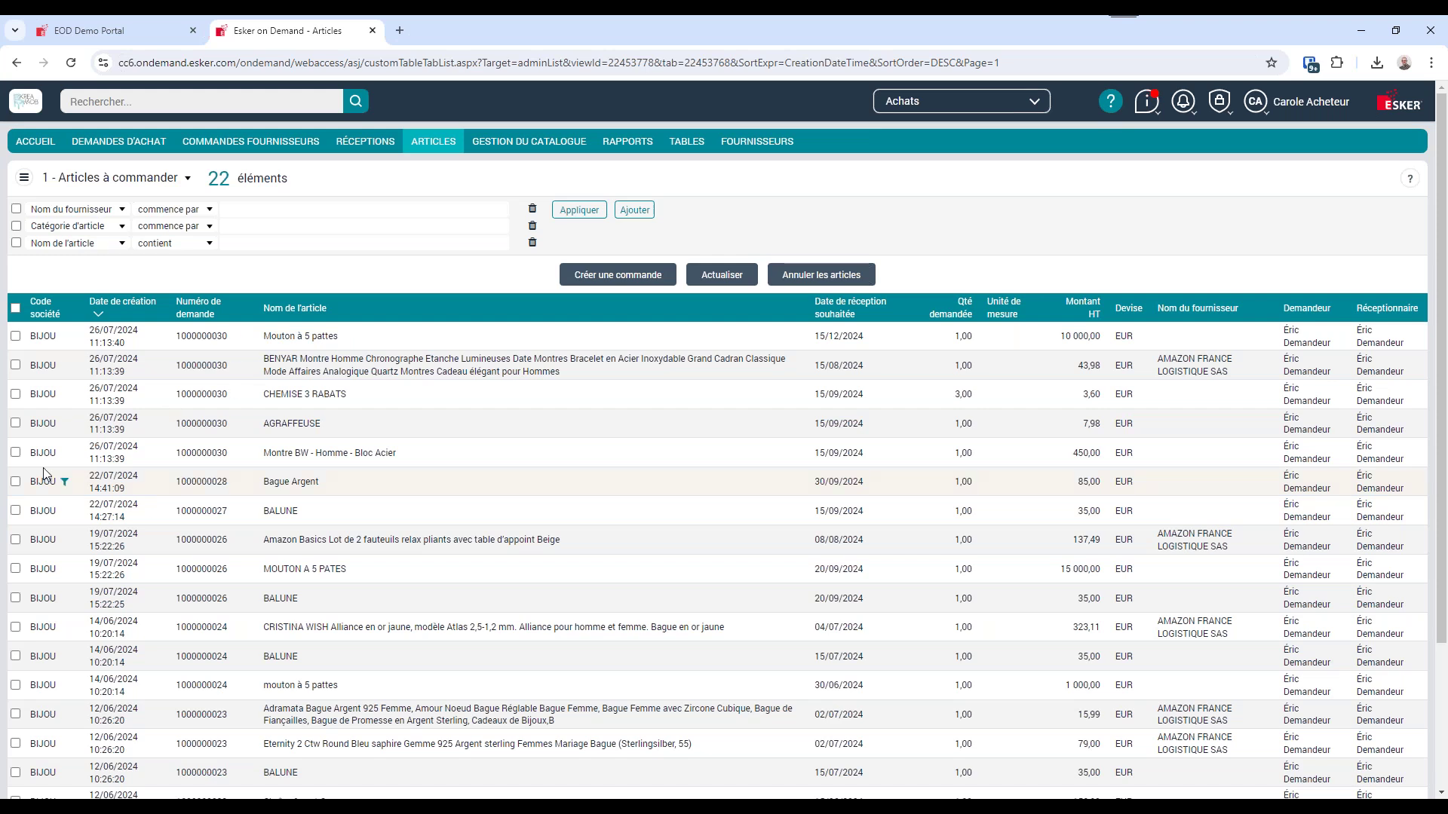
Create a supplier order for the newest "Montre BW - Homme - Bloc Acier" article and assign Billot as its supplier.
click(15, 452)
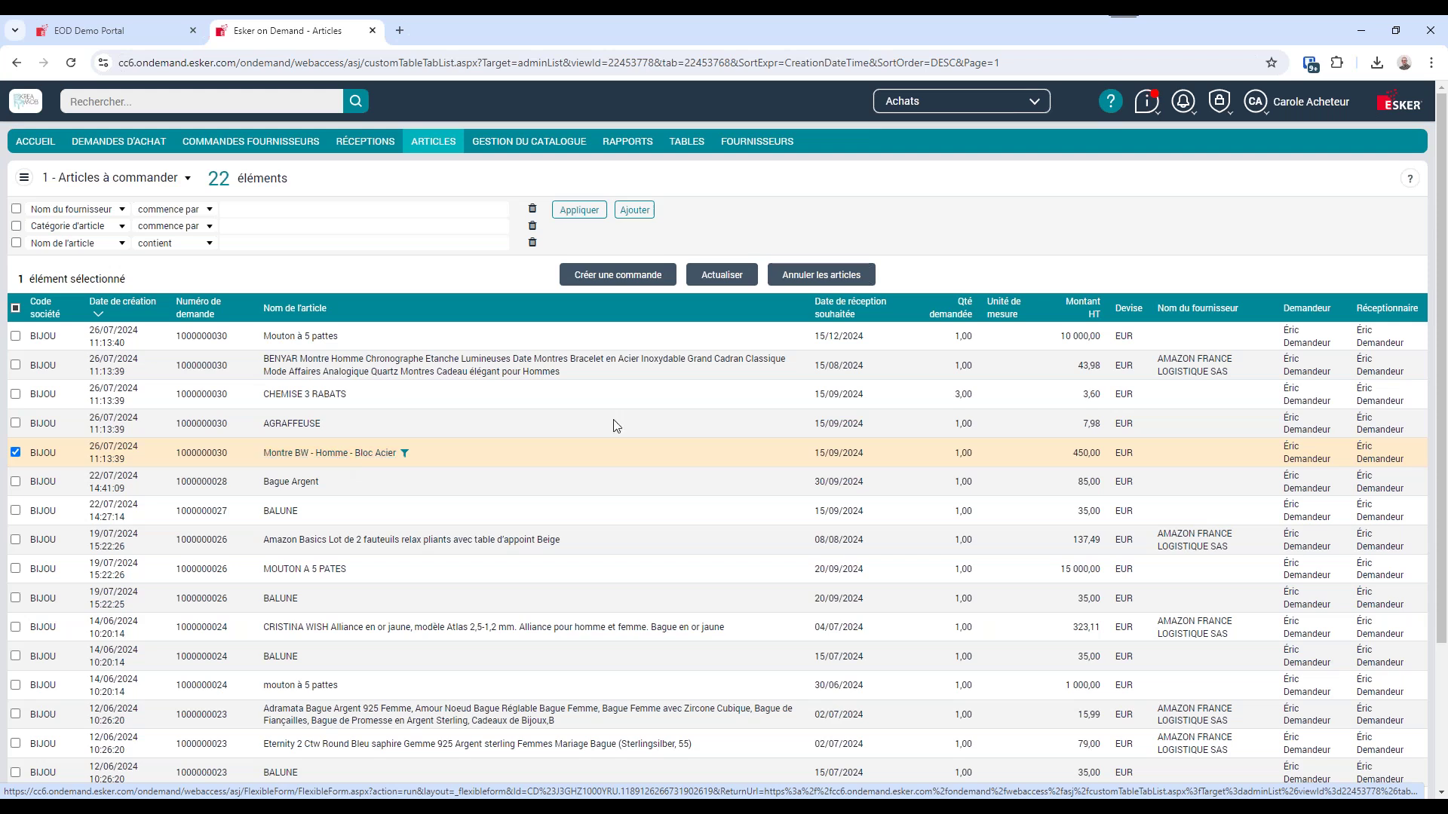
click(621, 283)
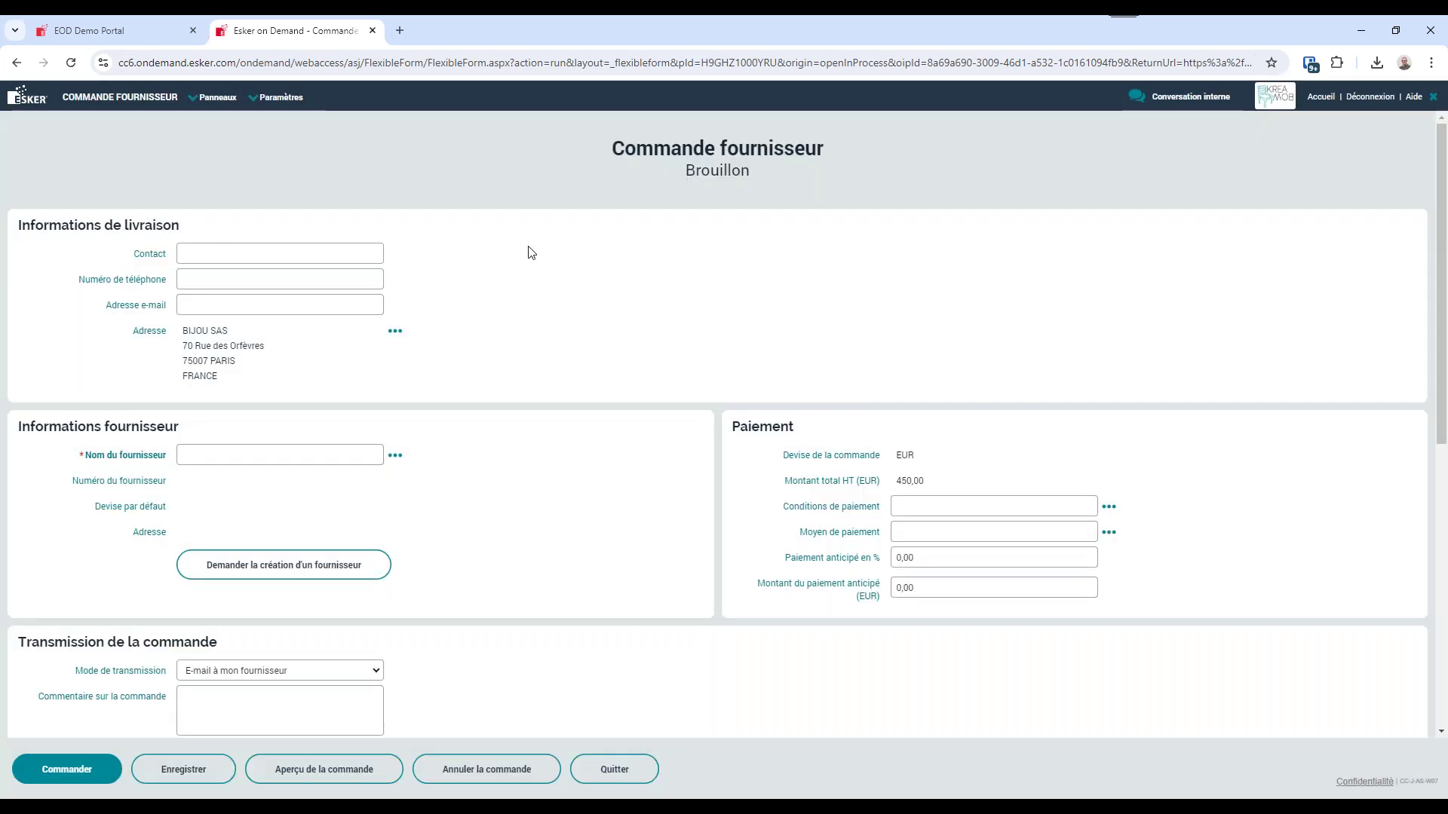
click(396, 457)
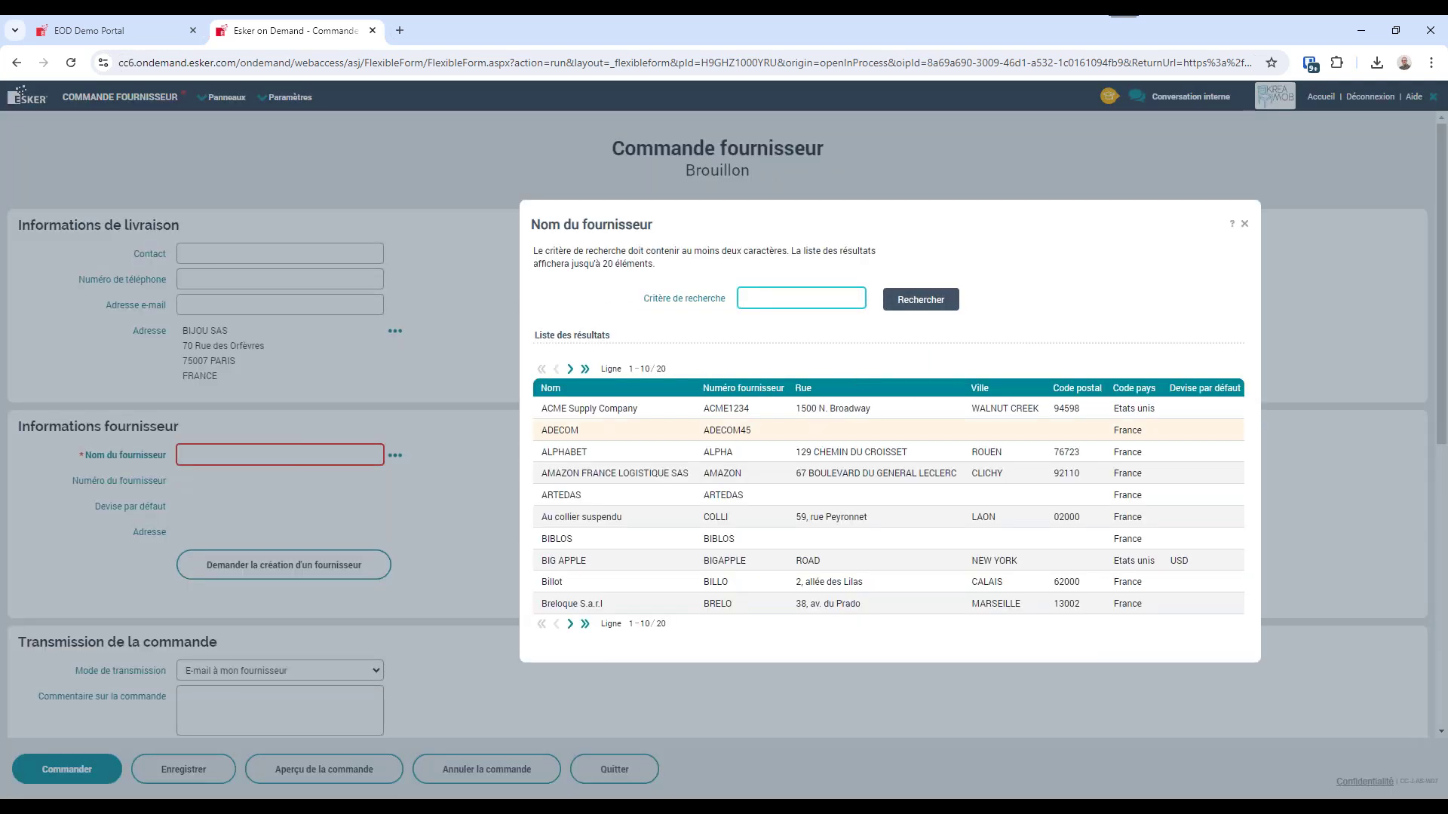
click(547, 585)
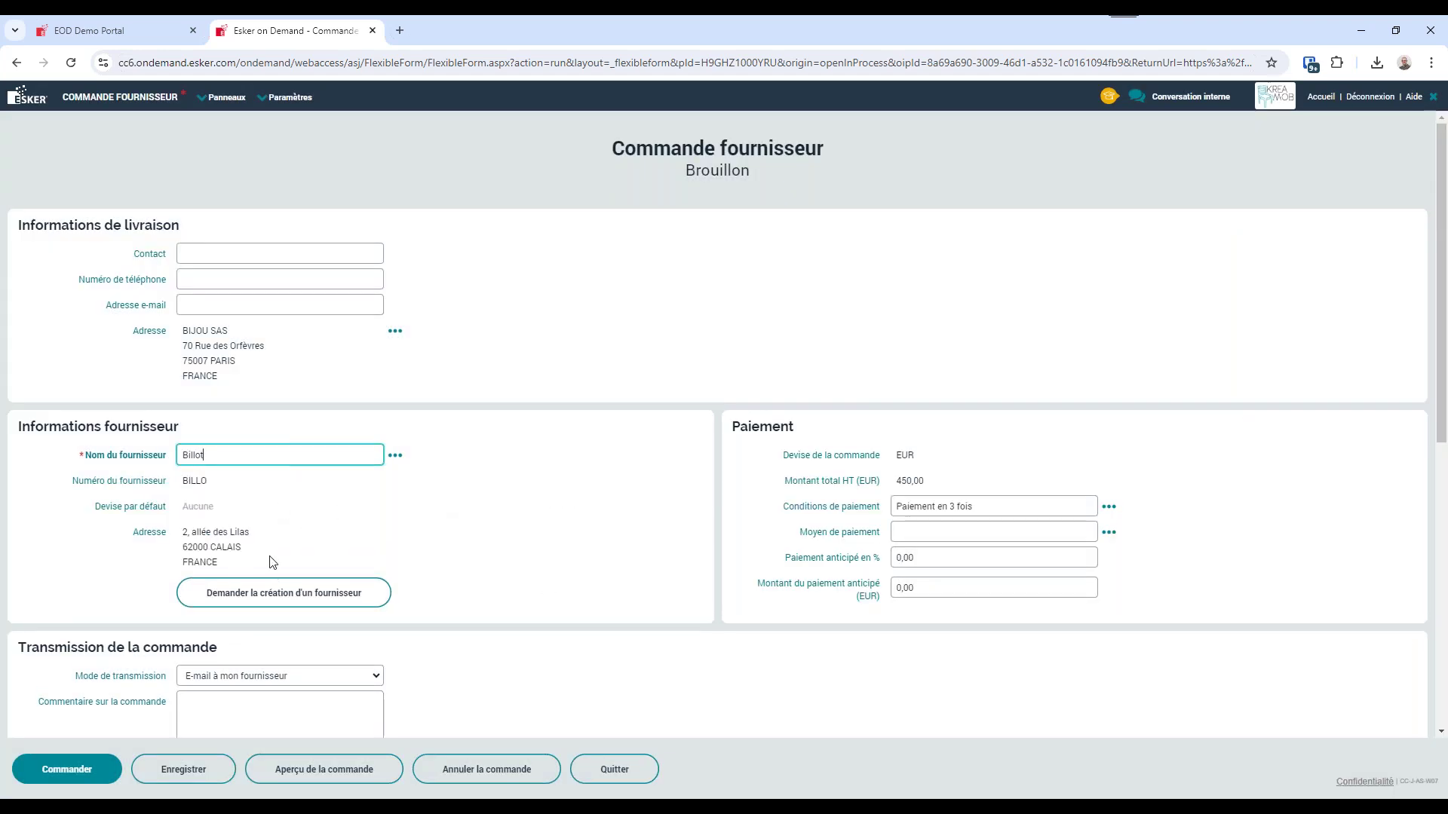
Set the supplier order's ERP creation option to "Oui" and place the order, acknowledging its creation.
scroll(454, 524, down, 2)
scroll(437, 506, down, 2)
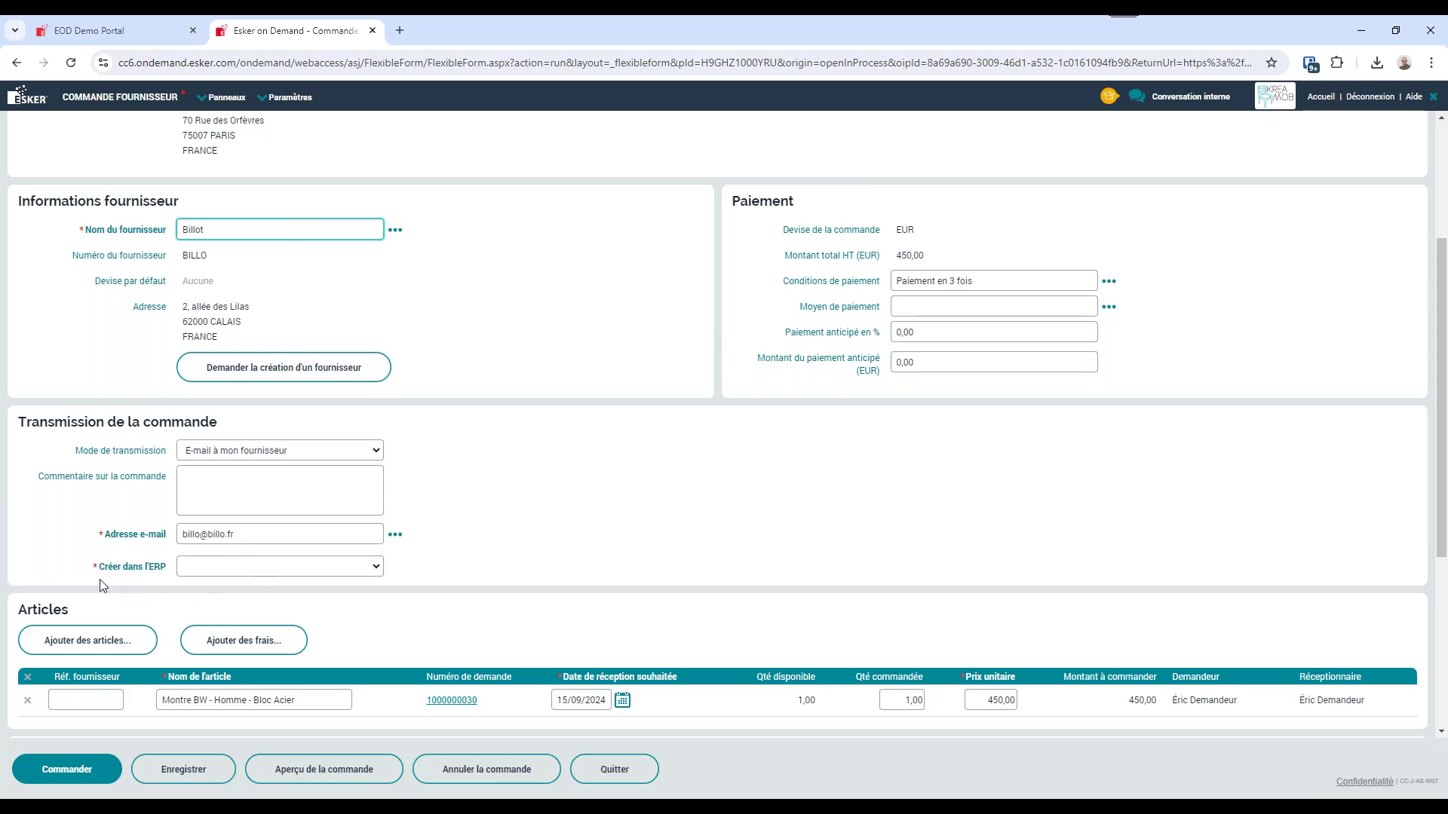
drag(103, 574, 172, 586)
click(373, 567)
click(224, 598)
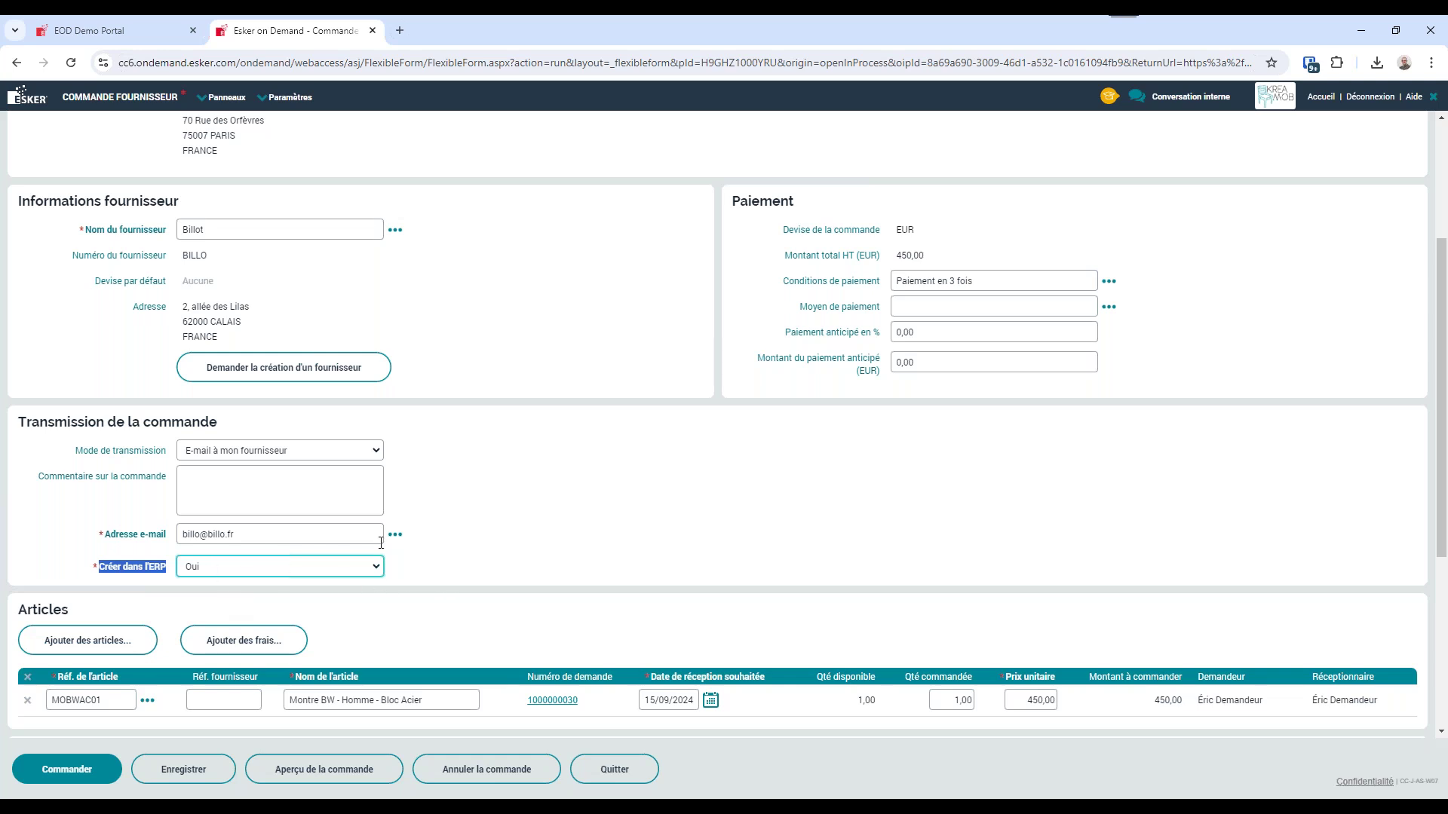
scroll(544, 575, down, 2)
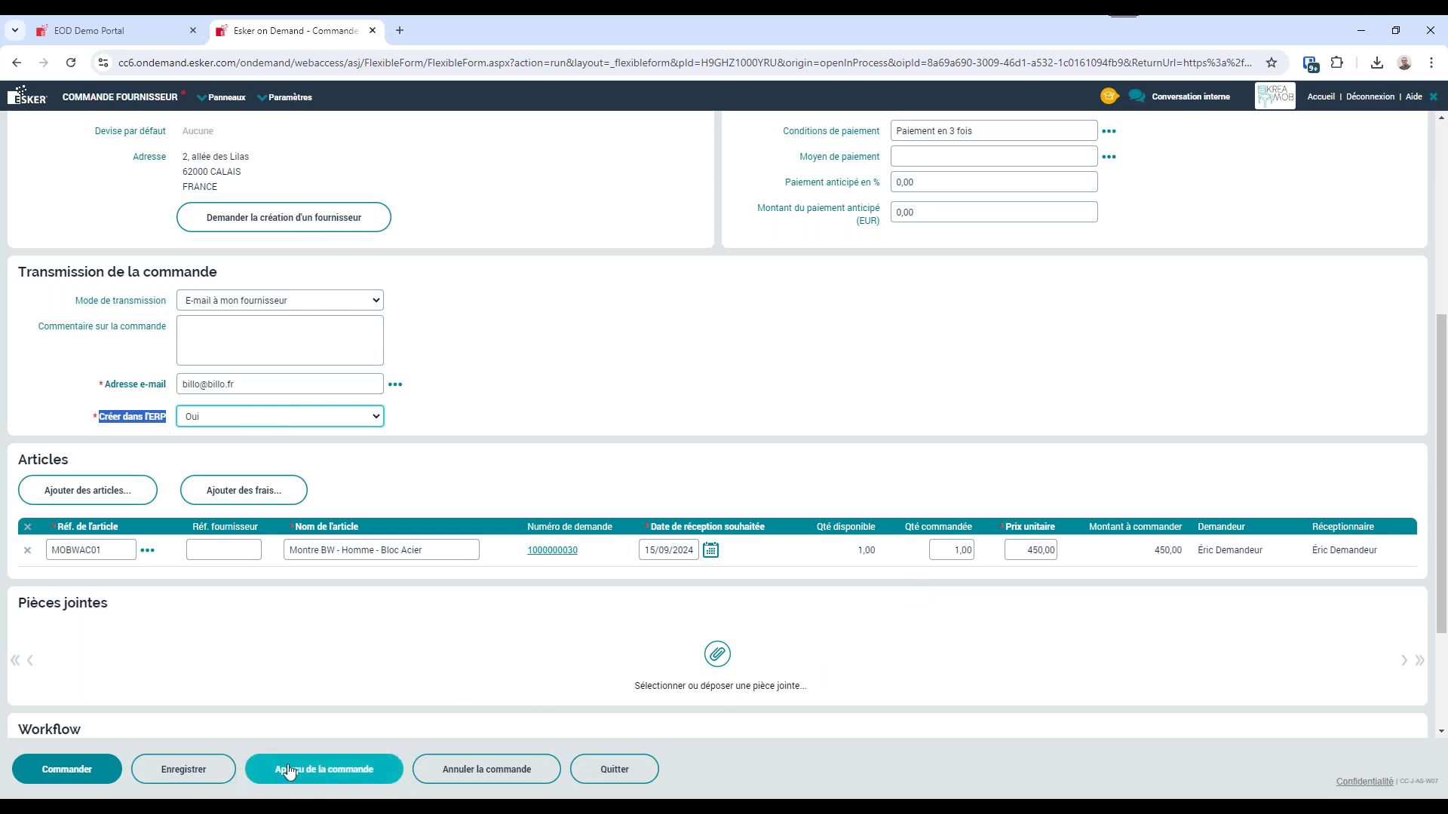
click(65, 771)
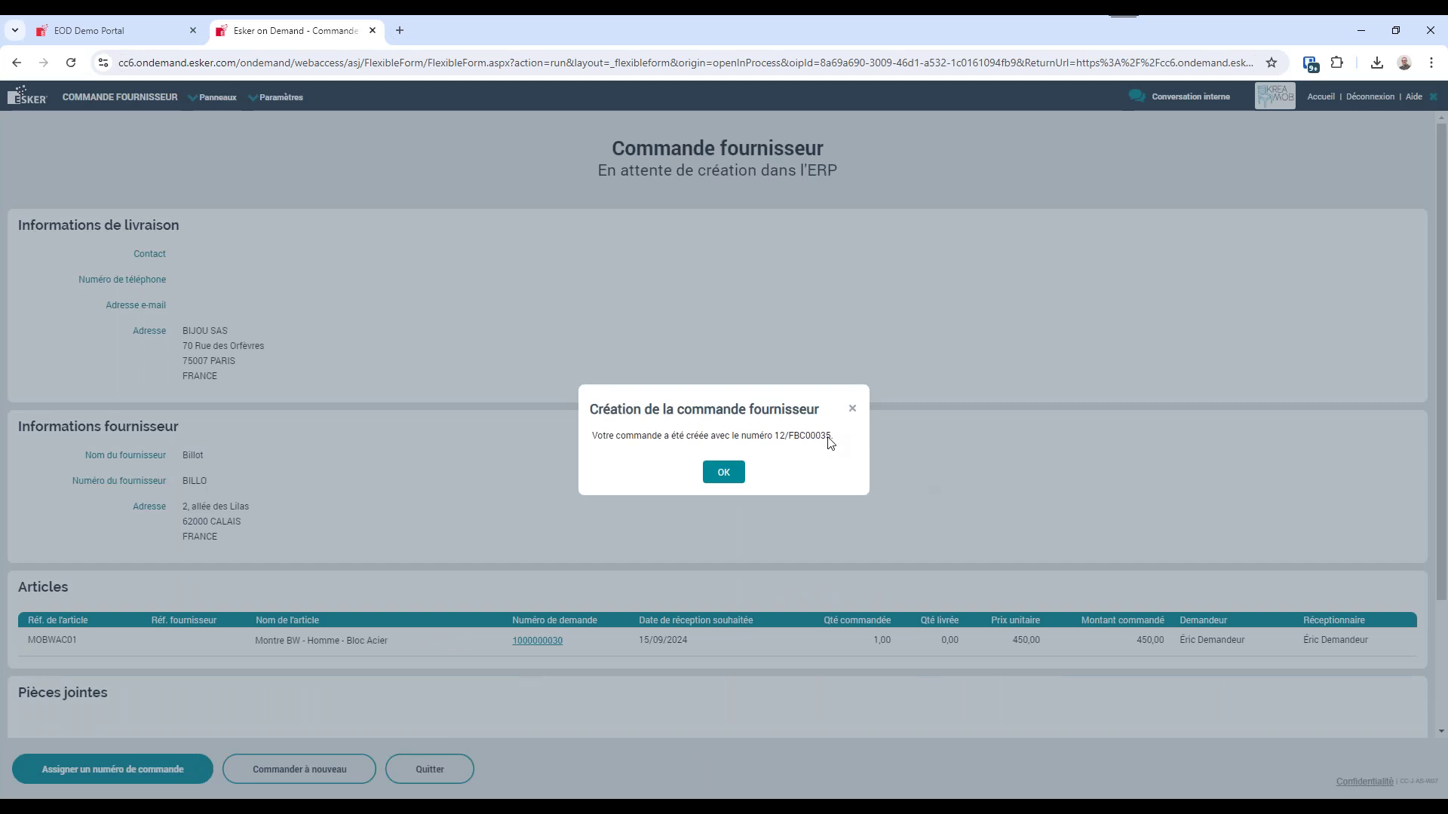
click(724, 475)
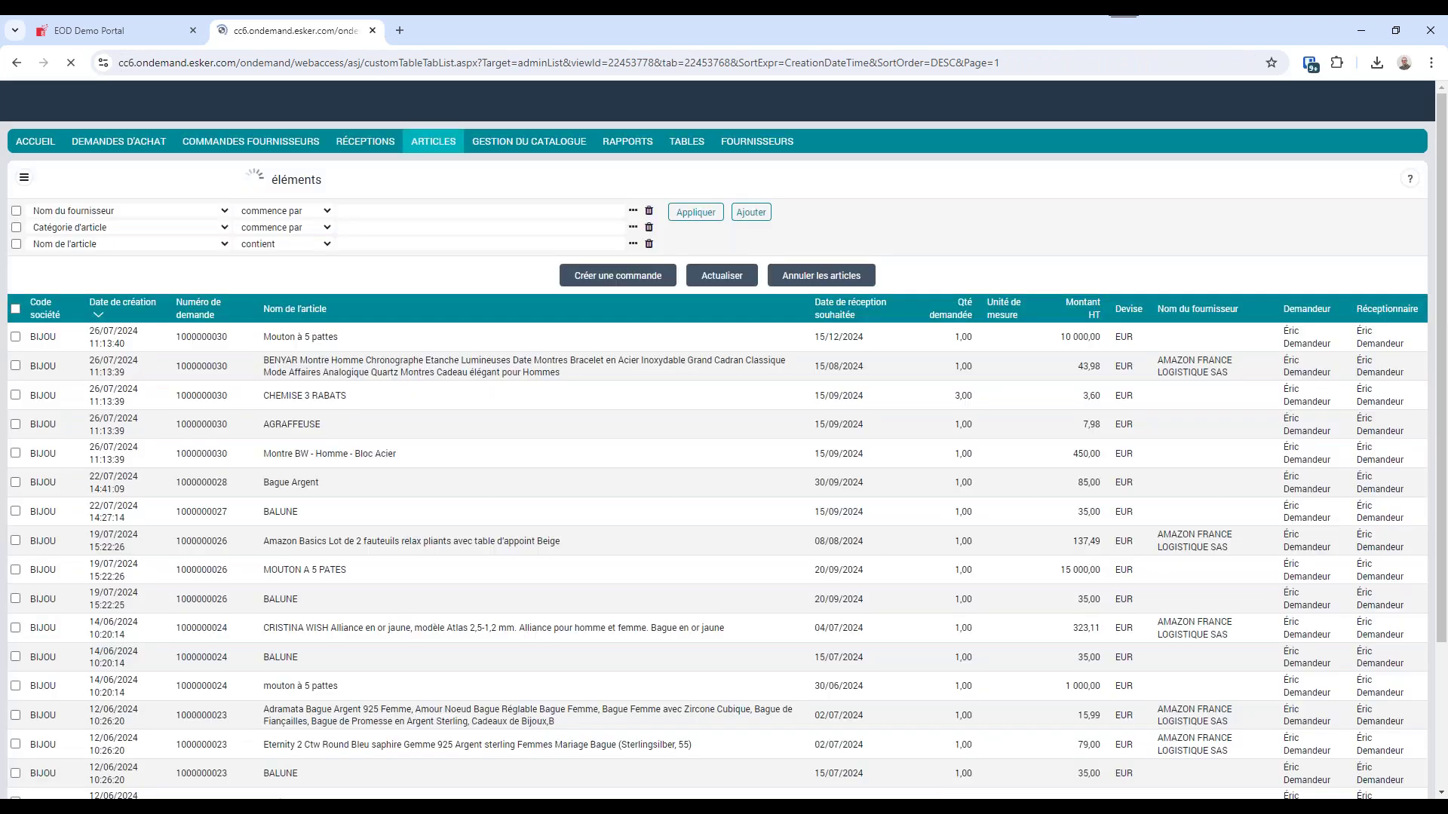
Switch to Sage 100 and check the newest Billot purchase order among the purchase documents, closing it after review.
key(alt+Tab)
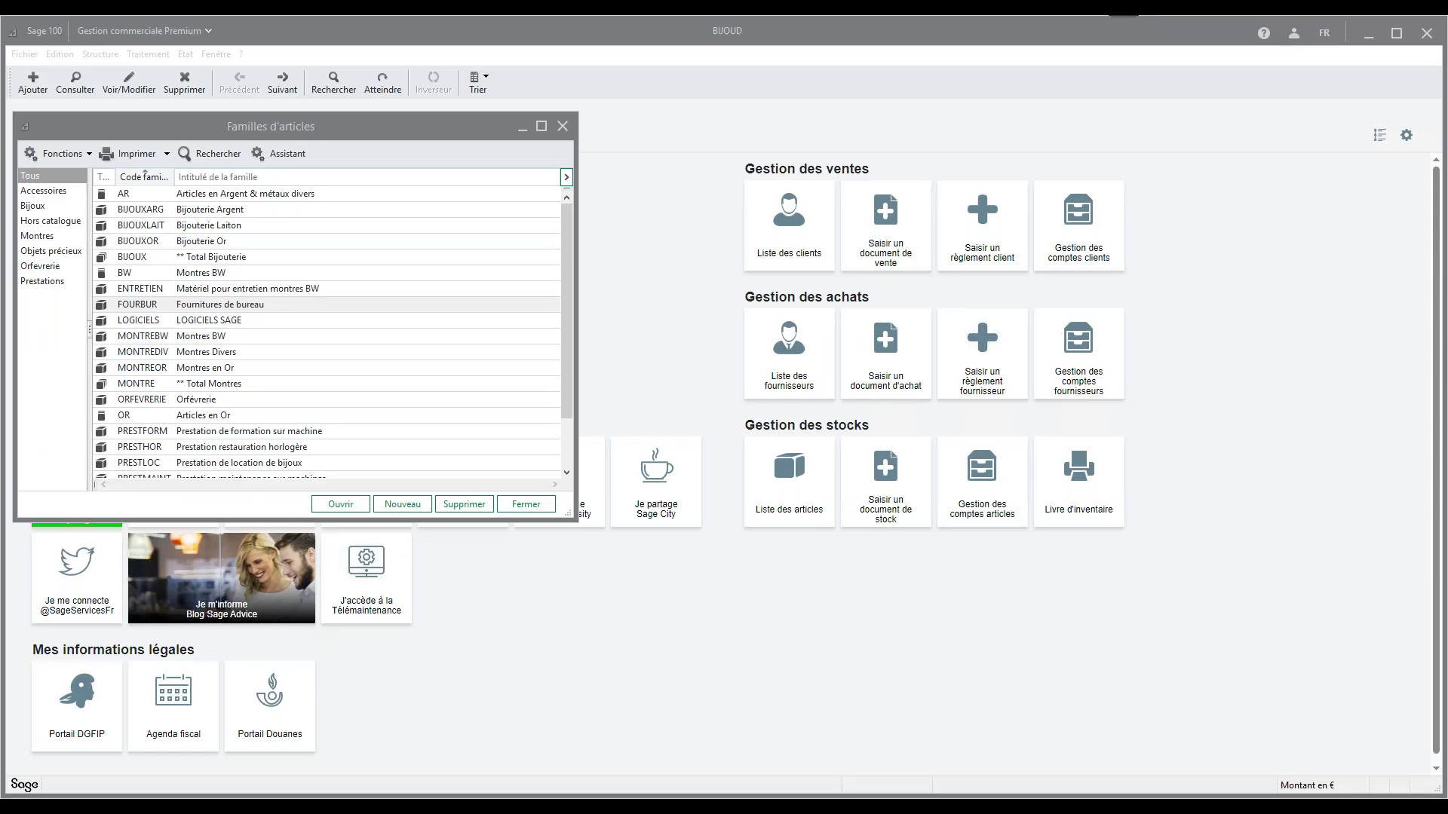
click(147, 53)
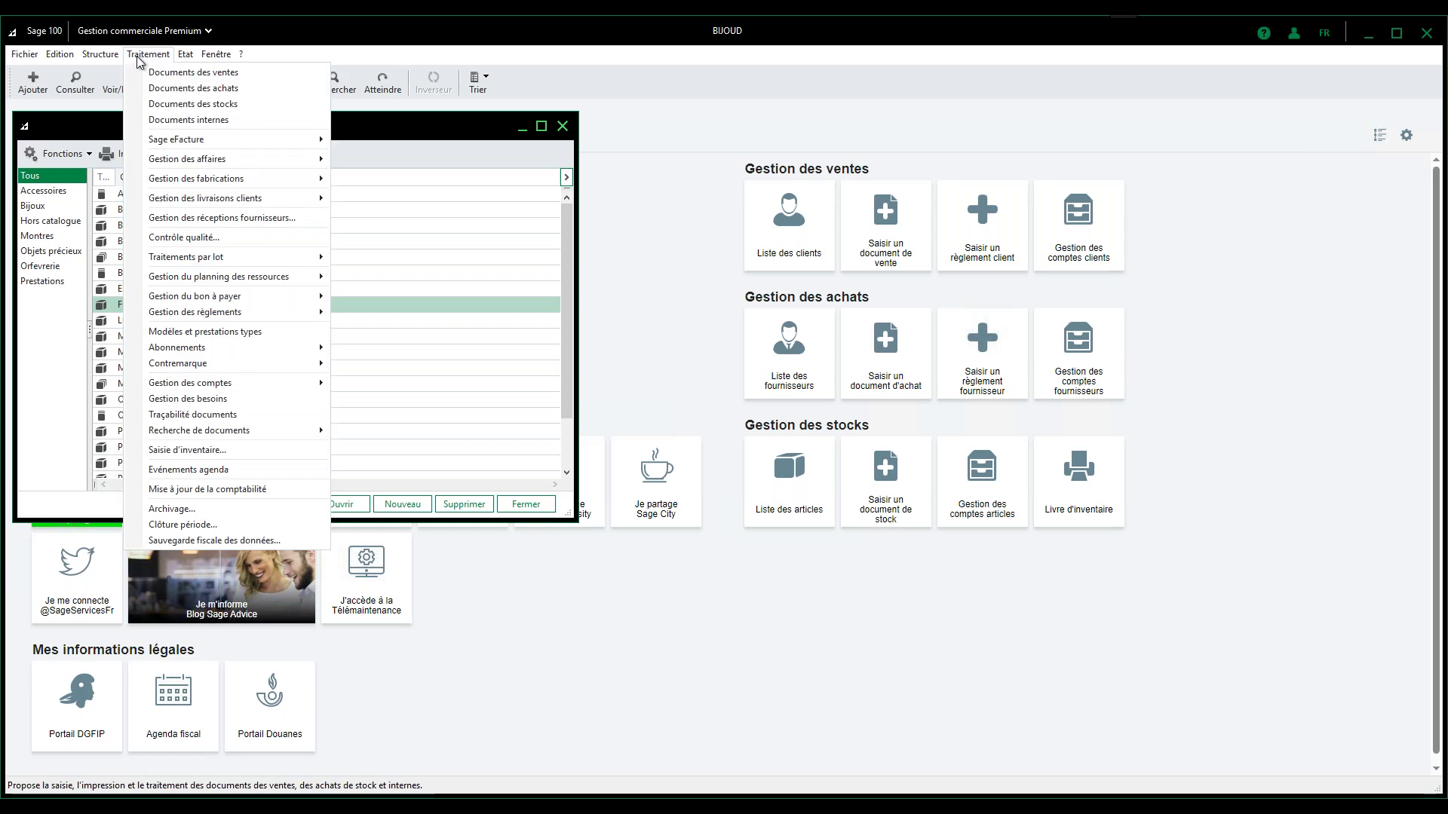
click(159, 89)
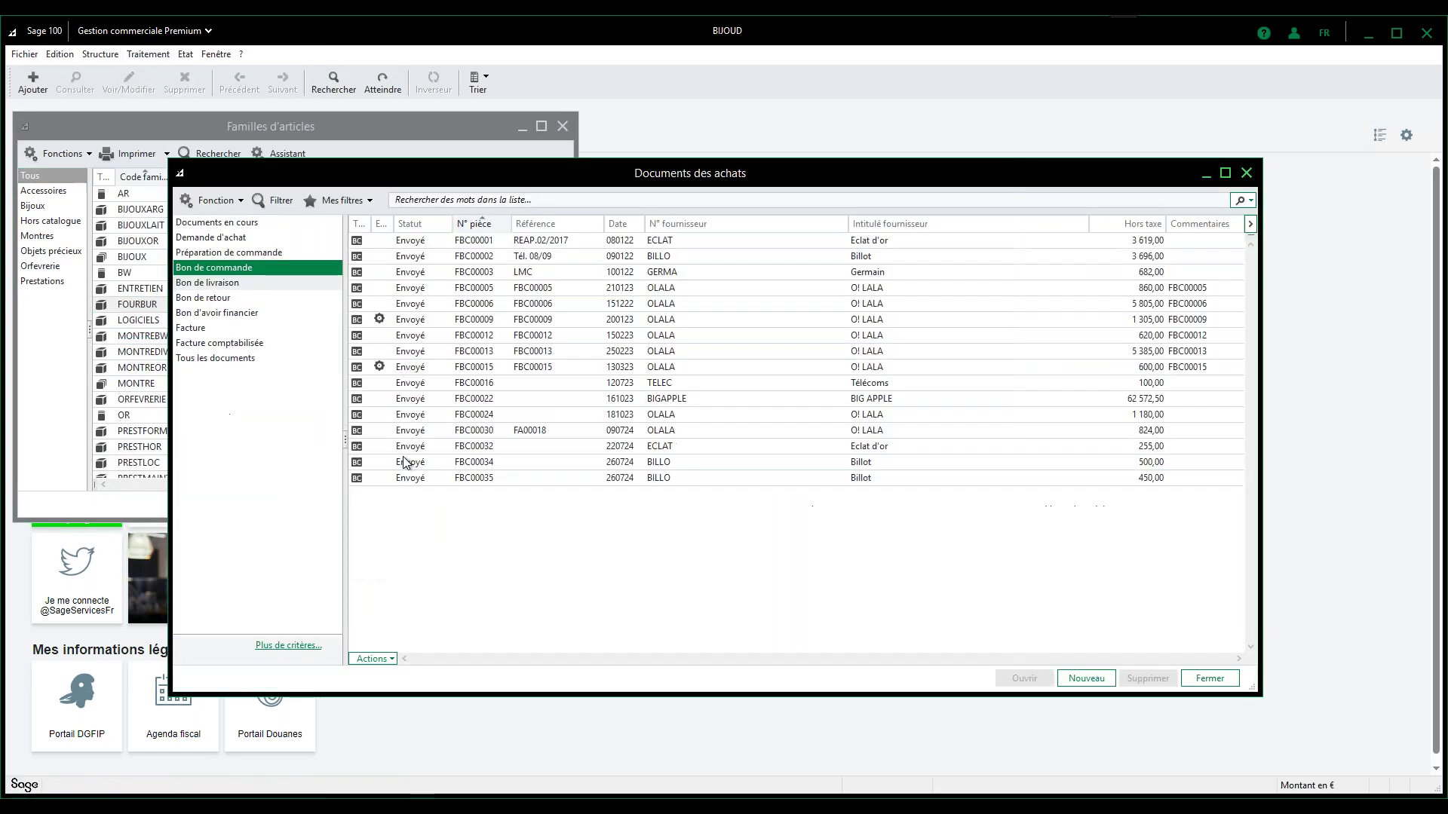
double_click(462, 480)
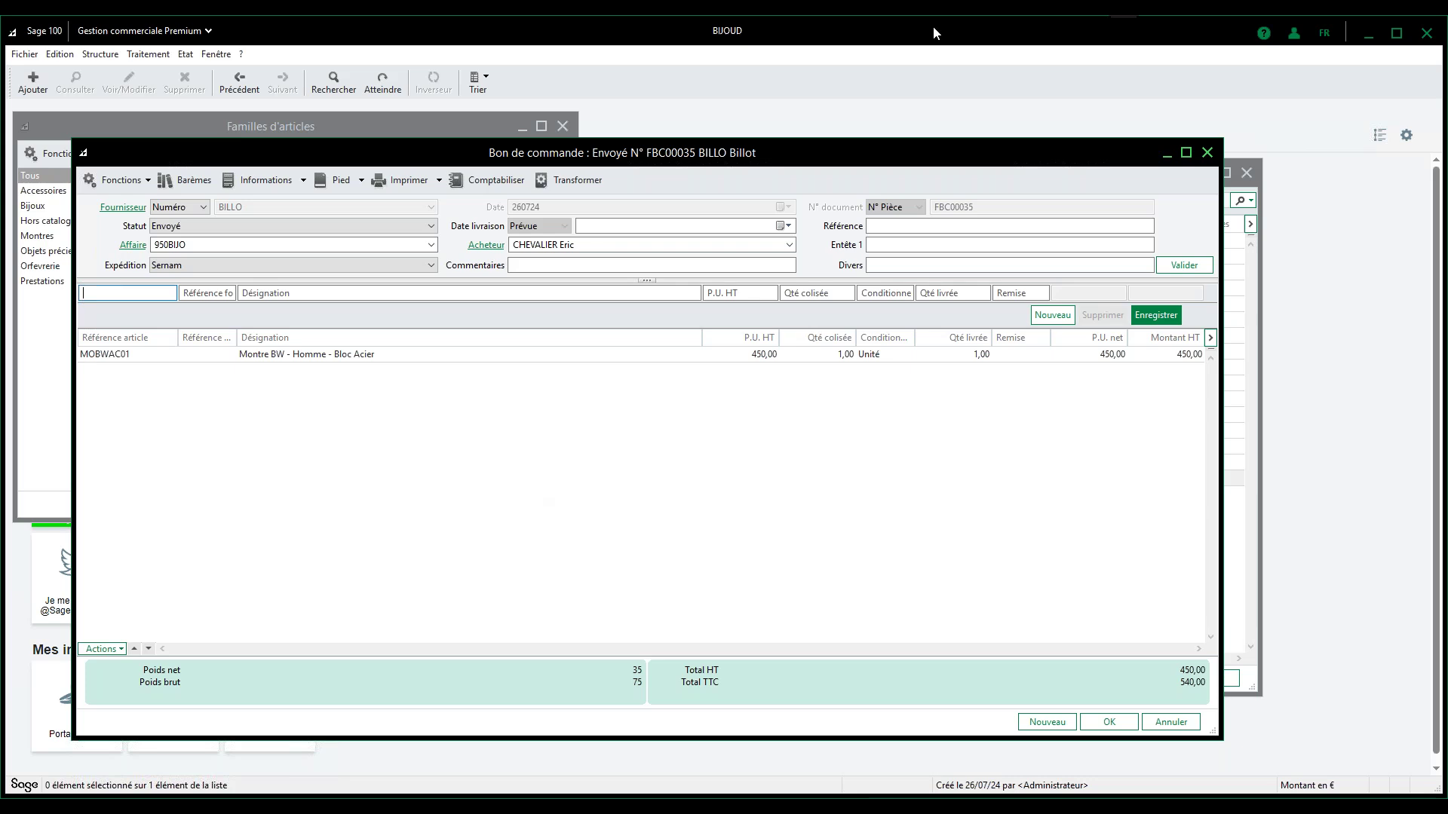
click(1208, 154)
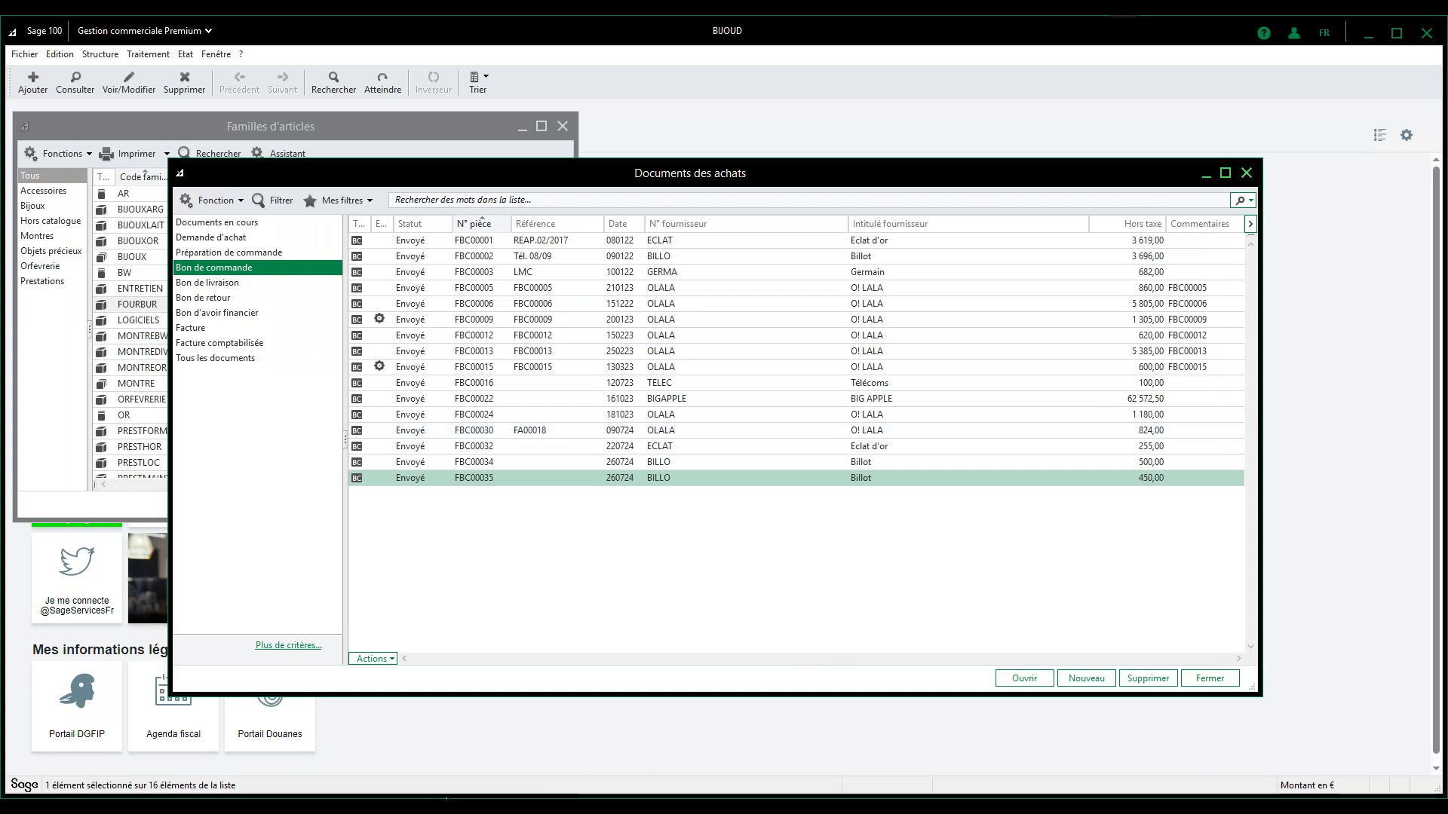
Switch back to the EOD Demo Portal in the browser and connect as the requester.
mouse_move(446, 798)
click(519, 759)
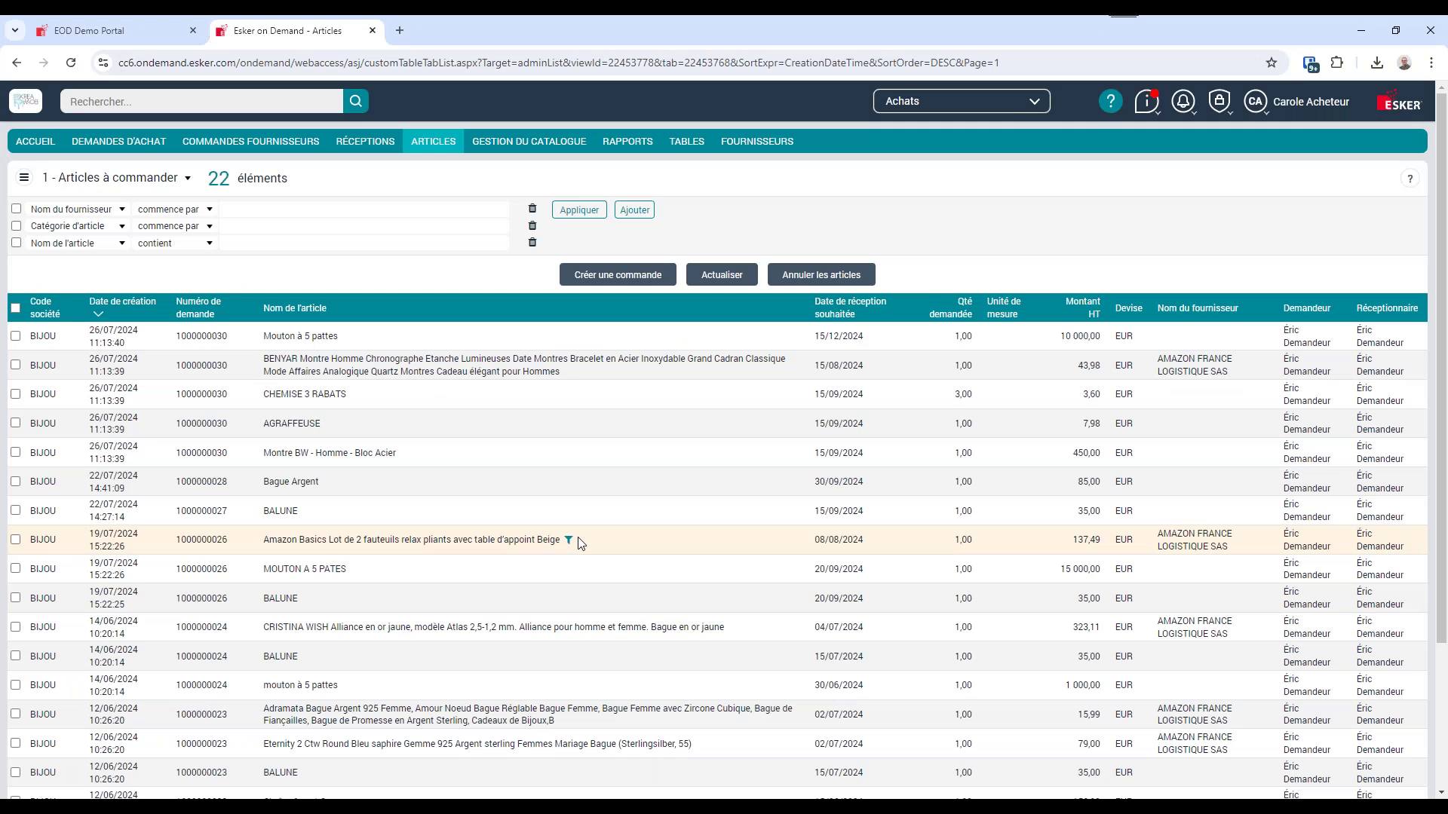
click(98, 33)
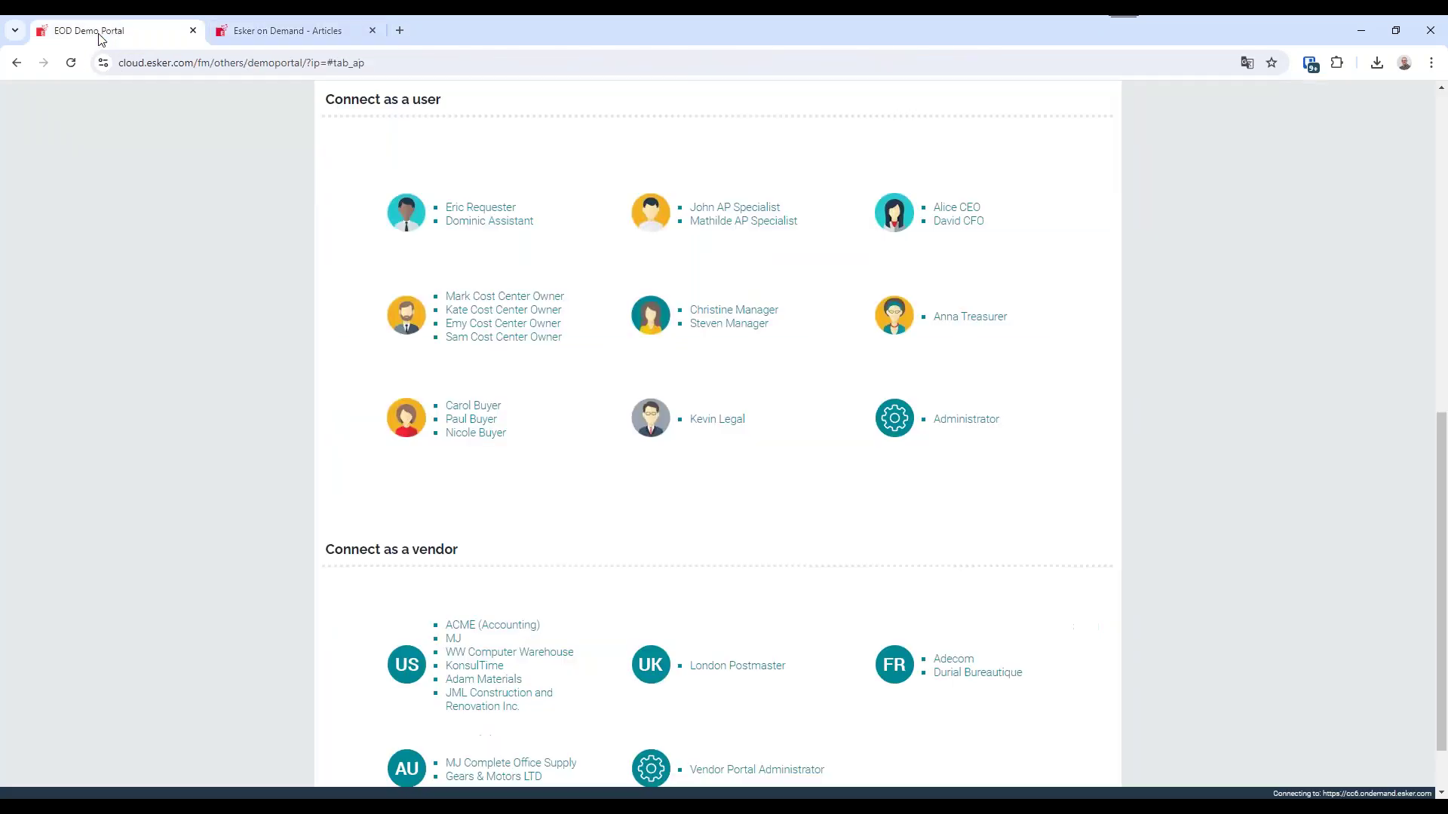
click(492, 207)
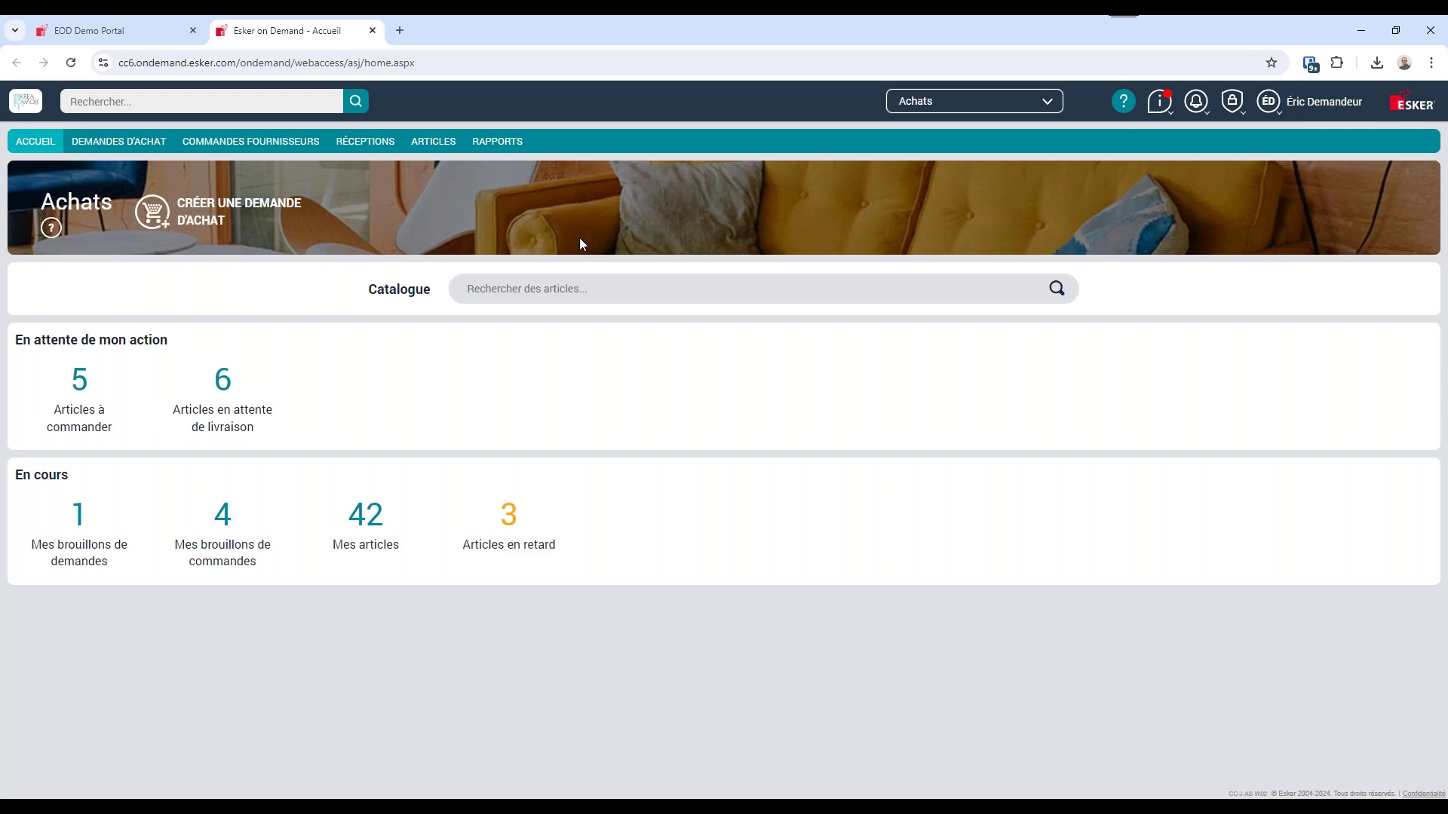
Open the 450,00 EUR Billot order from the articles awaiting delivery, and view its attached PDF purchase order.
click(230, 392)
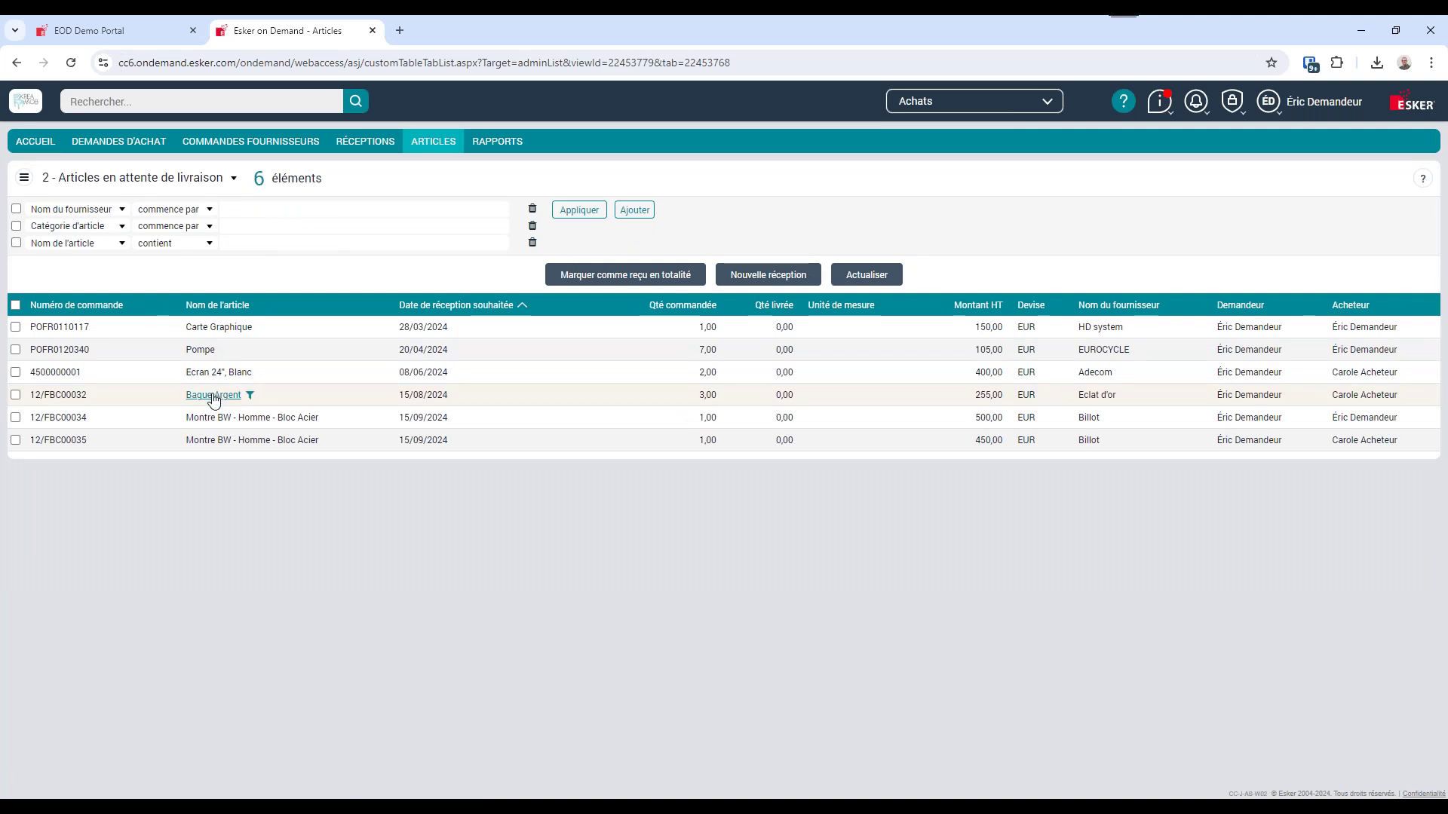
click(236, 441)
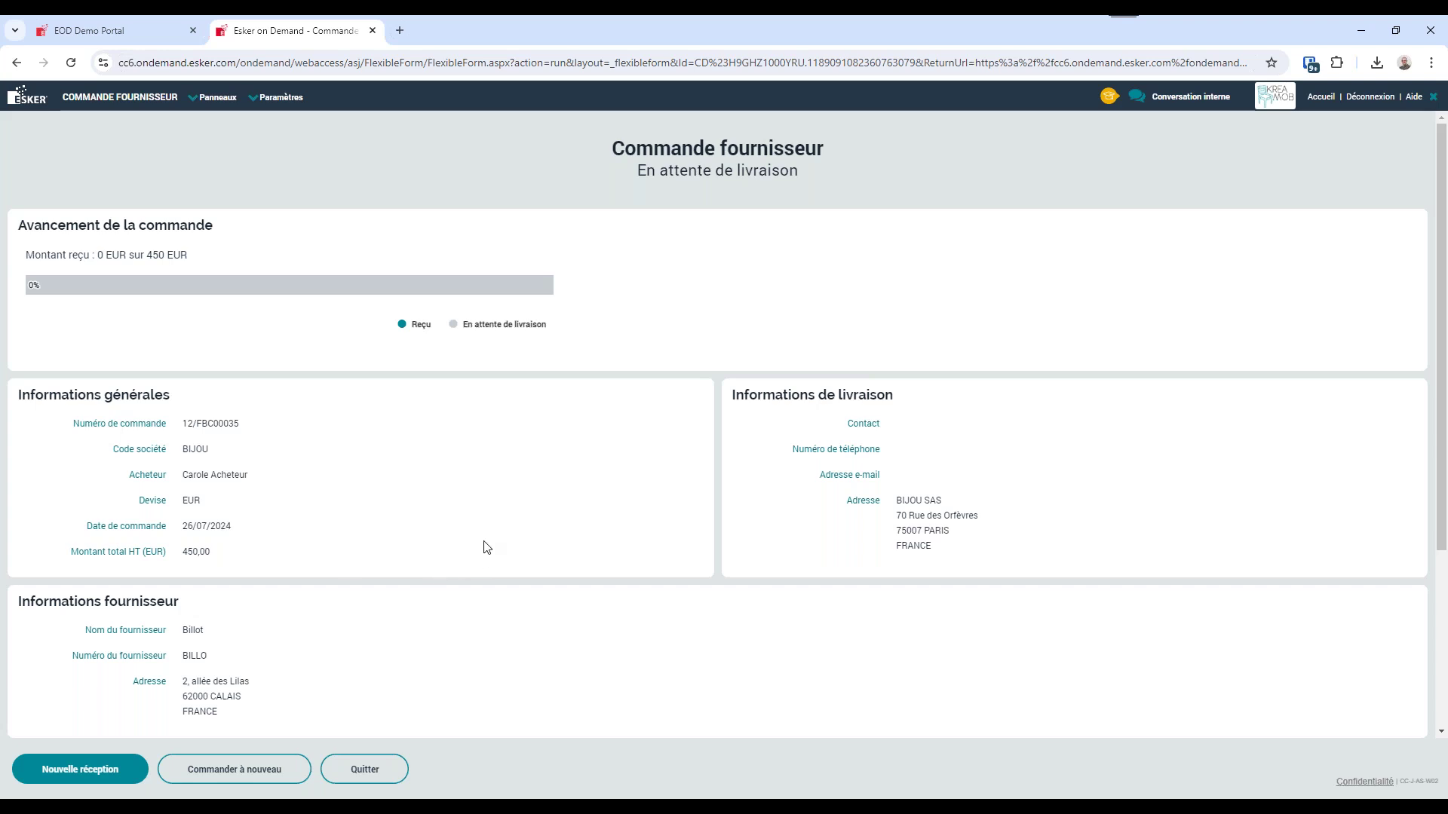
scroll(486, 547, down, 3)
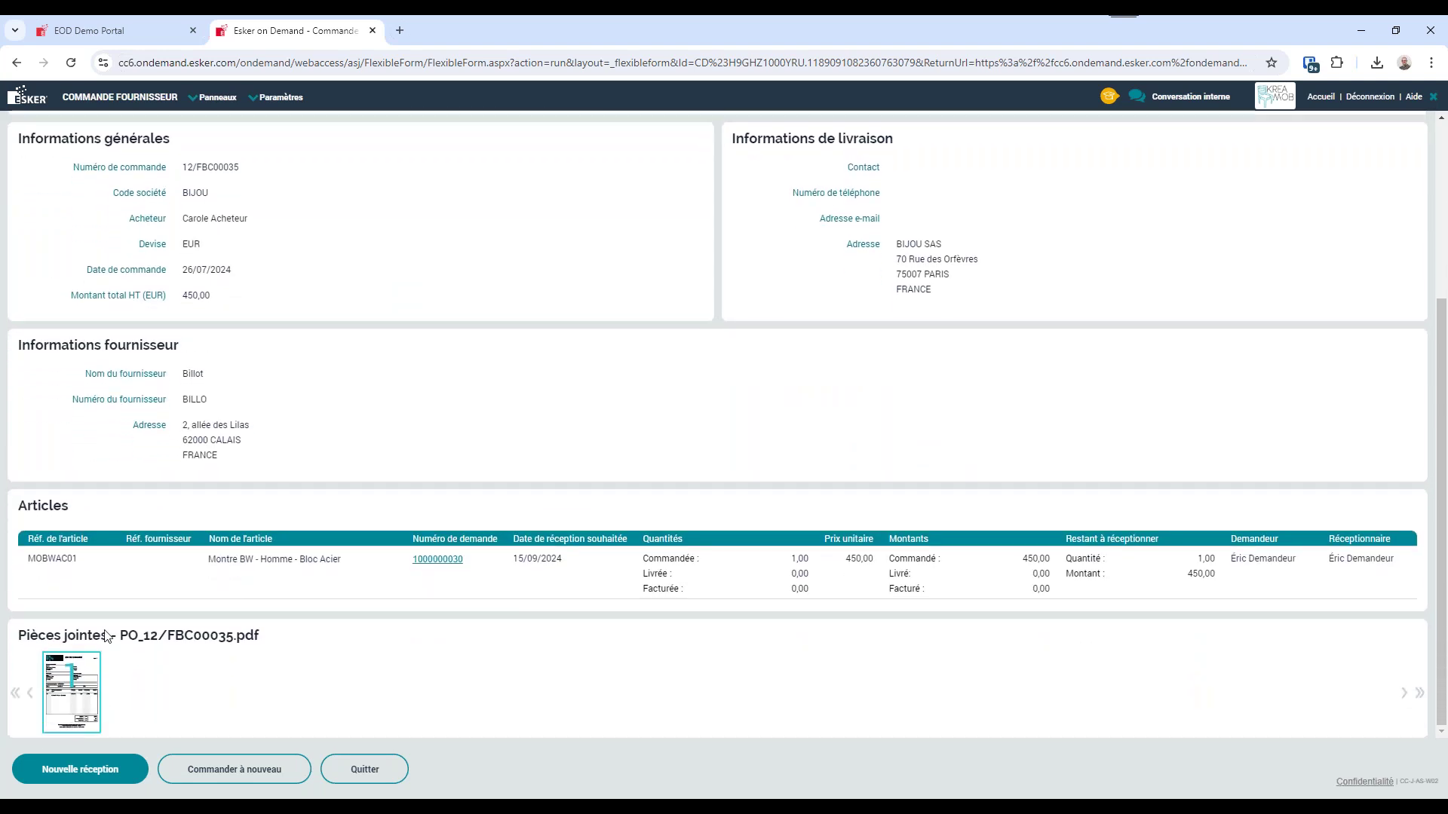
mouse_move(83, 705)
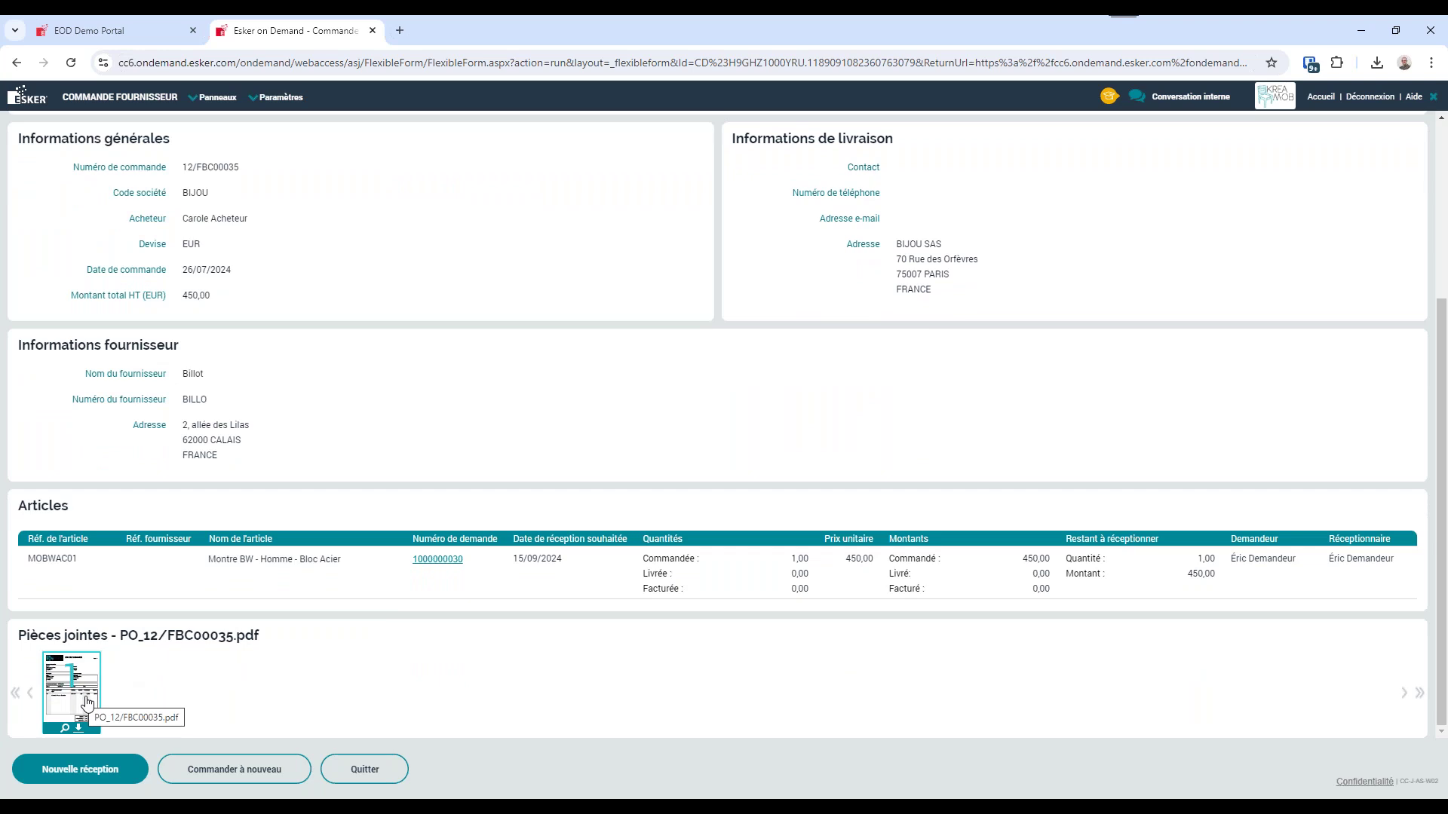
click(86, 703)
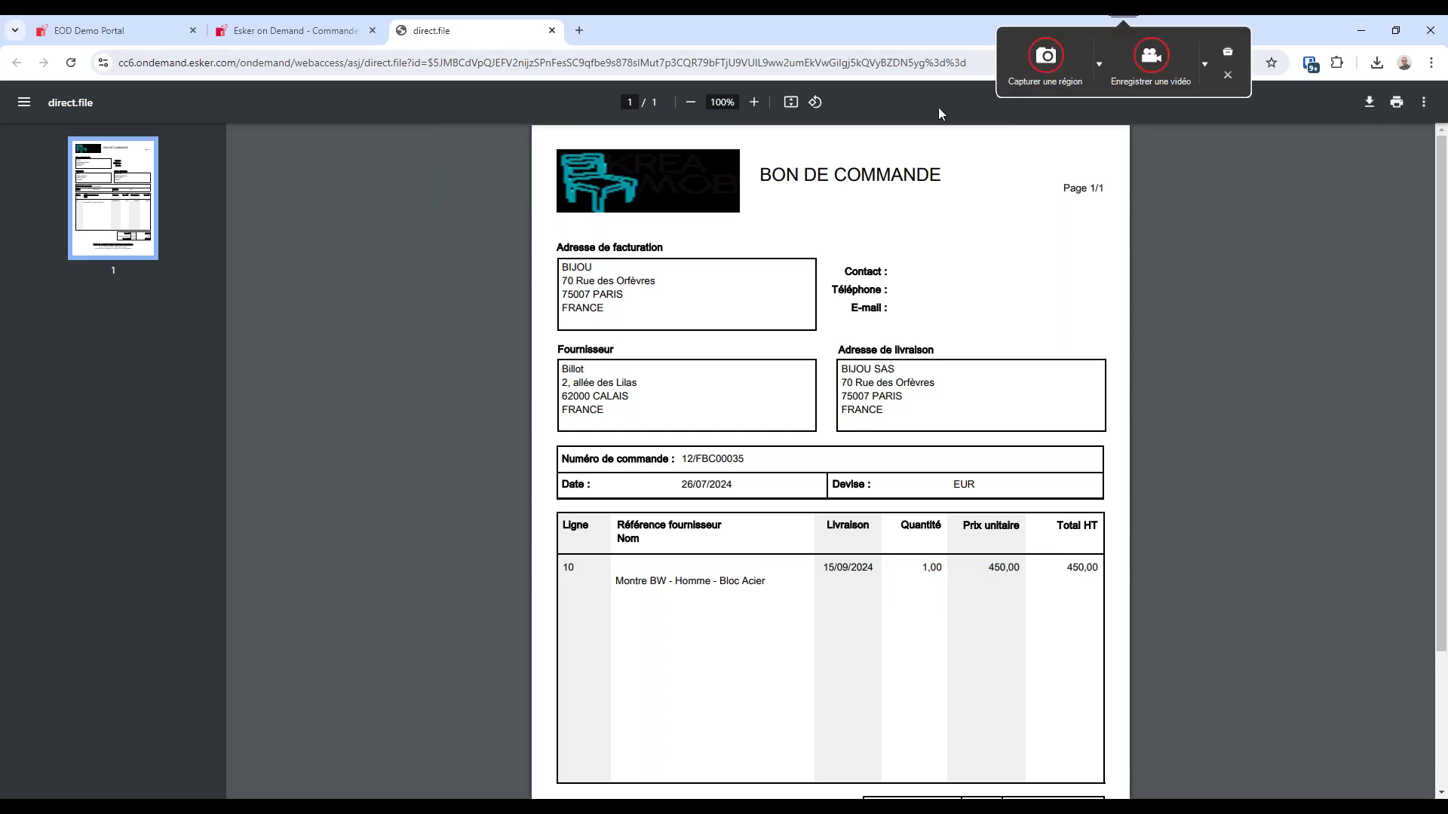
click(551, 31)
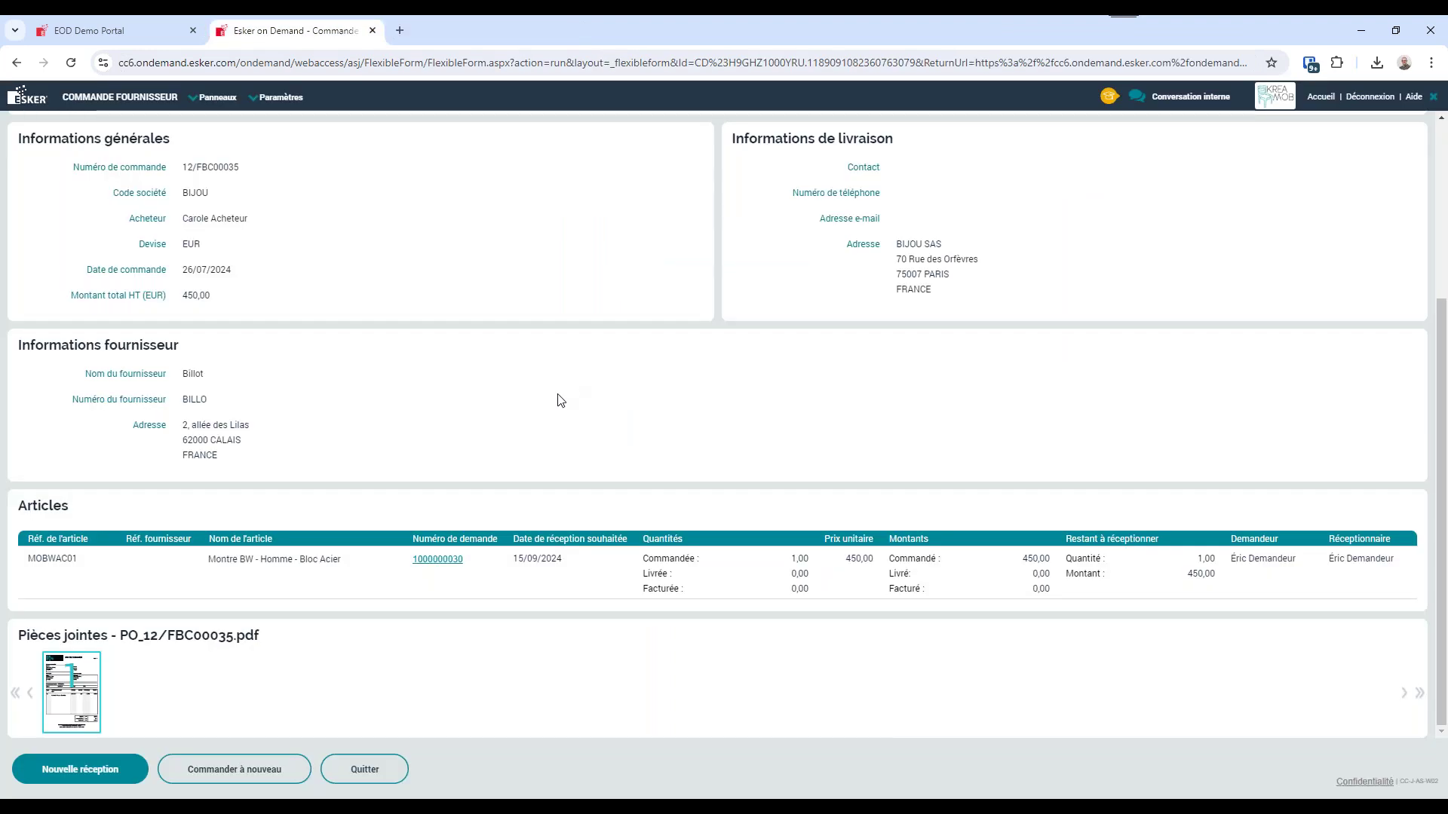
Enter a new reception for "Montre BW - Homme - Bloc Acier" with a delivered quantity of 1, and try to confirm it.
click(123, 777)
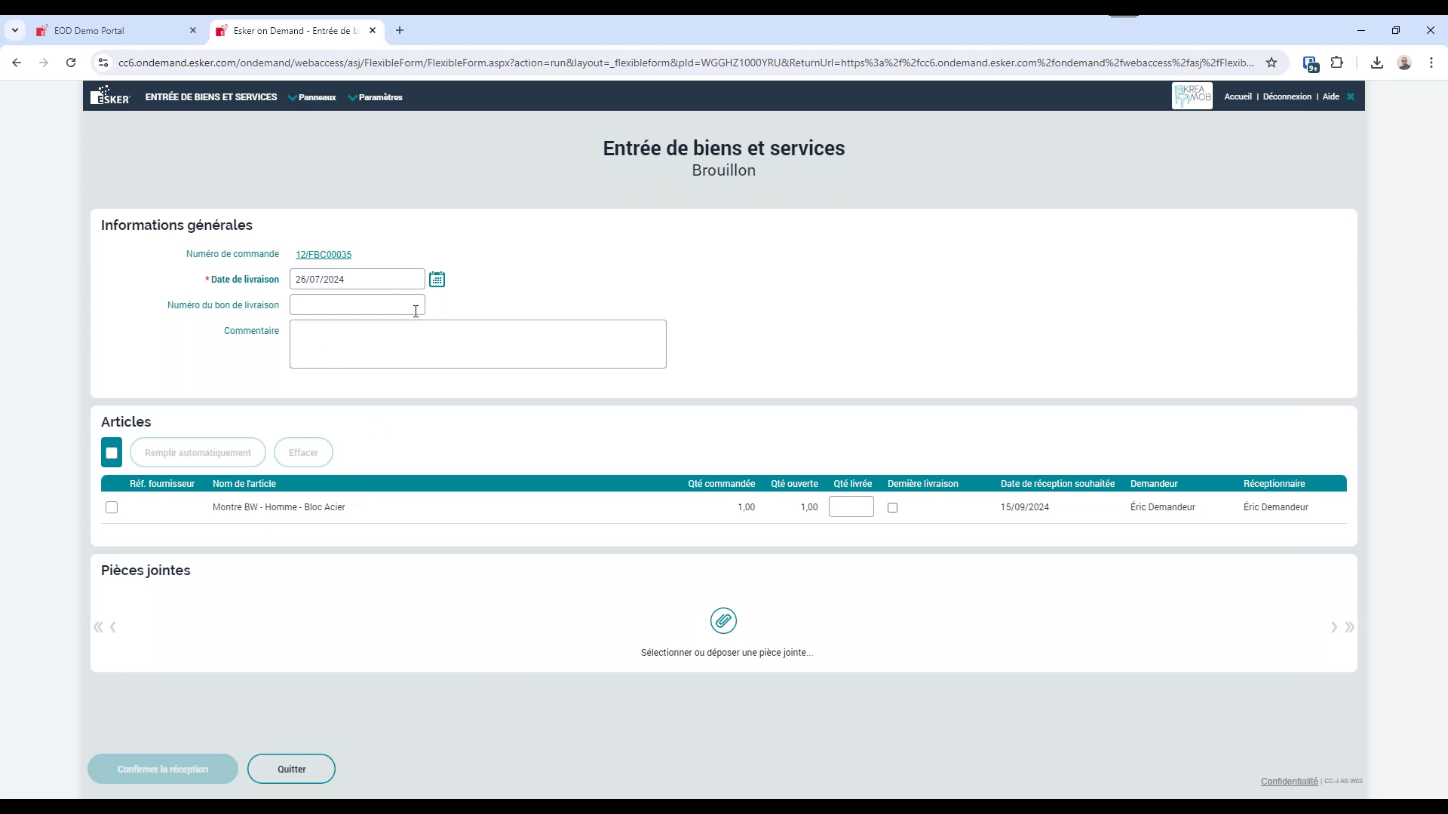
click(111, 509)
click(111, 507)
click(847, 503)
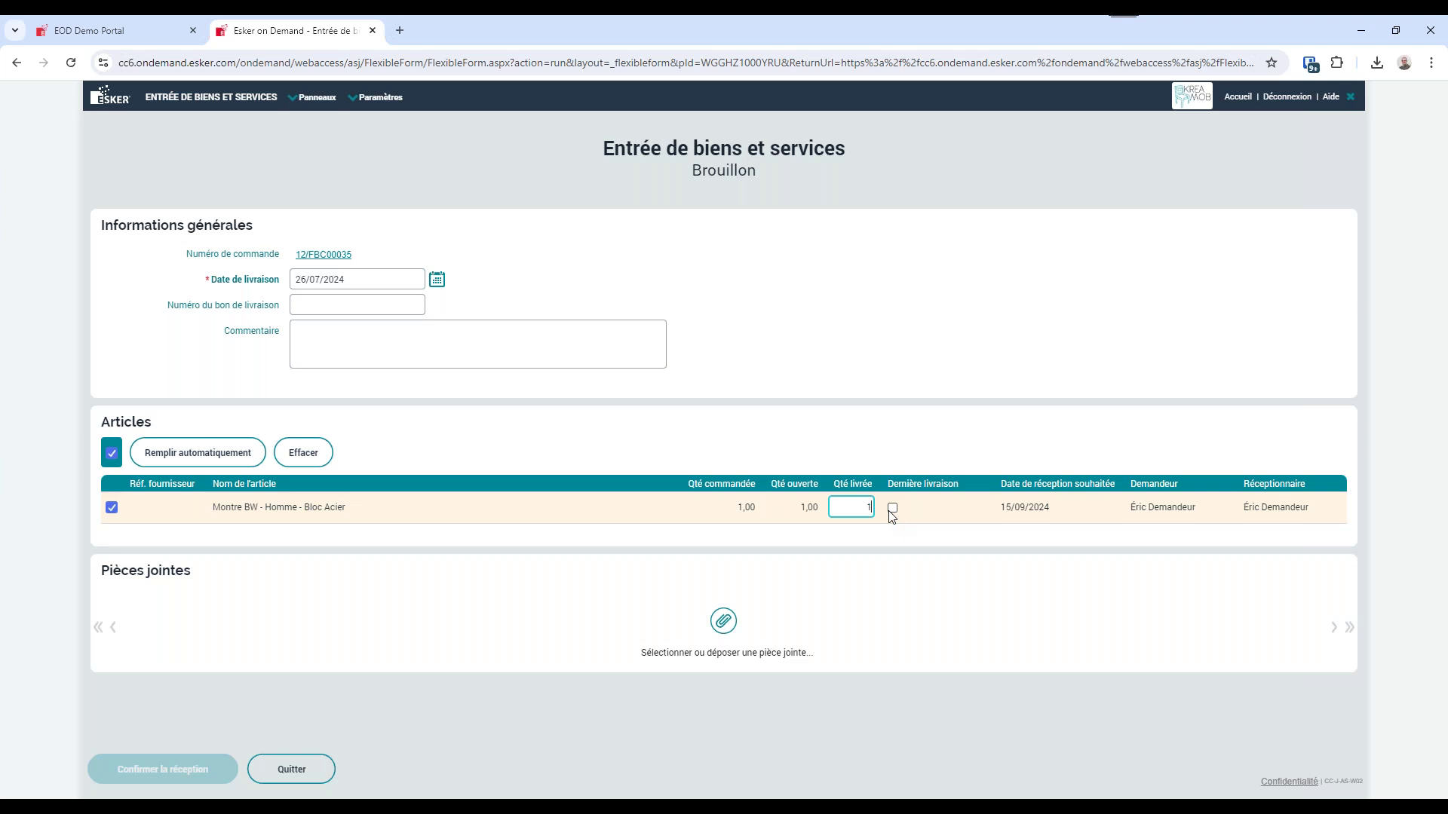
click(892, 509)
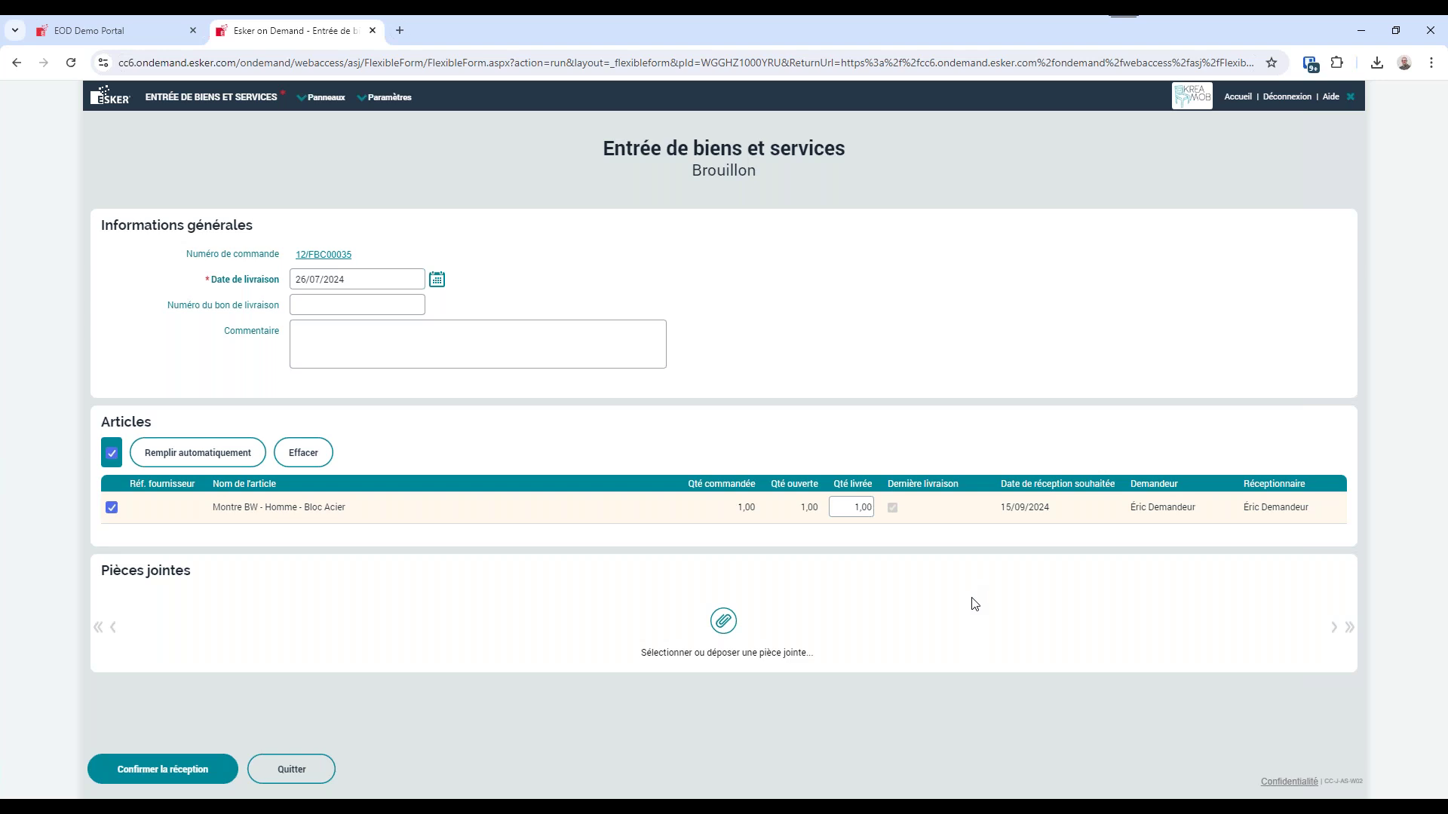
click(156, 777)
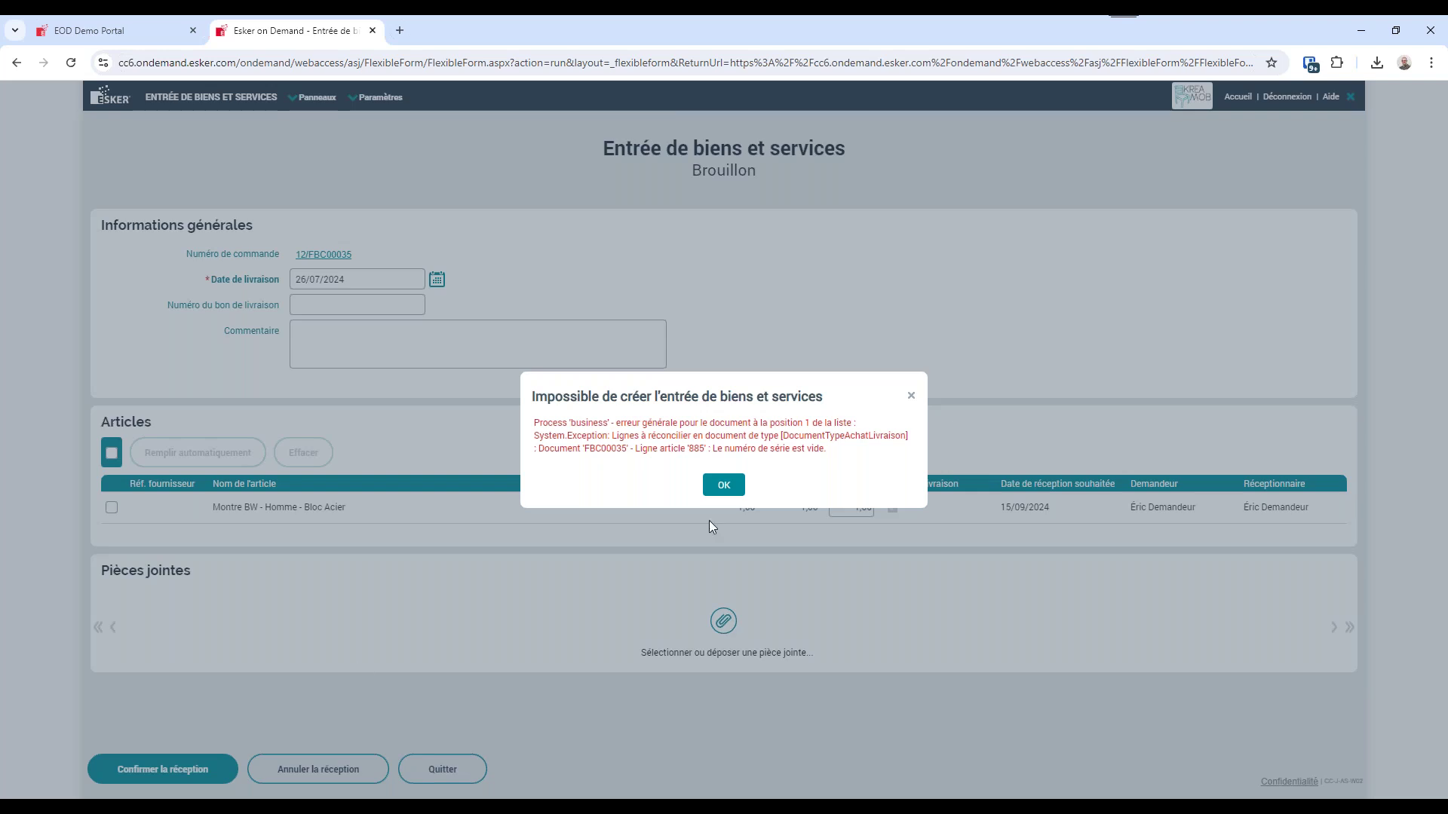
Dismiss the reception error and check the purchase order list in Sage 100, returning to the Esker reception draft in the browser.
click(724, 485)
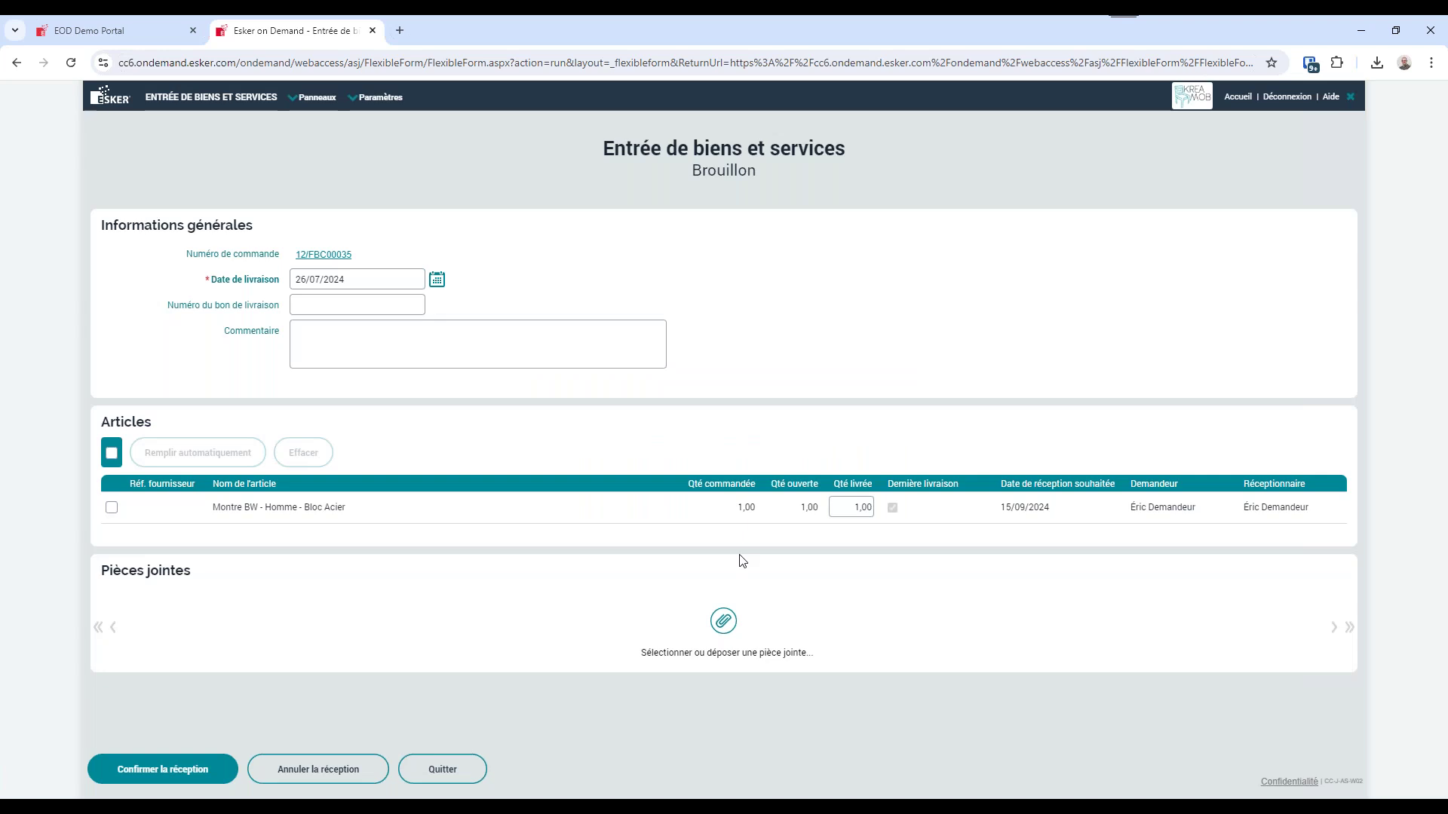
click(859, 793)
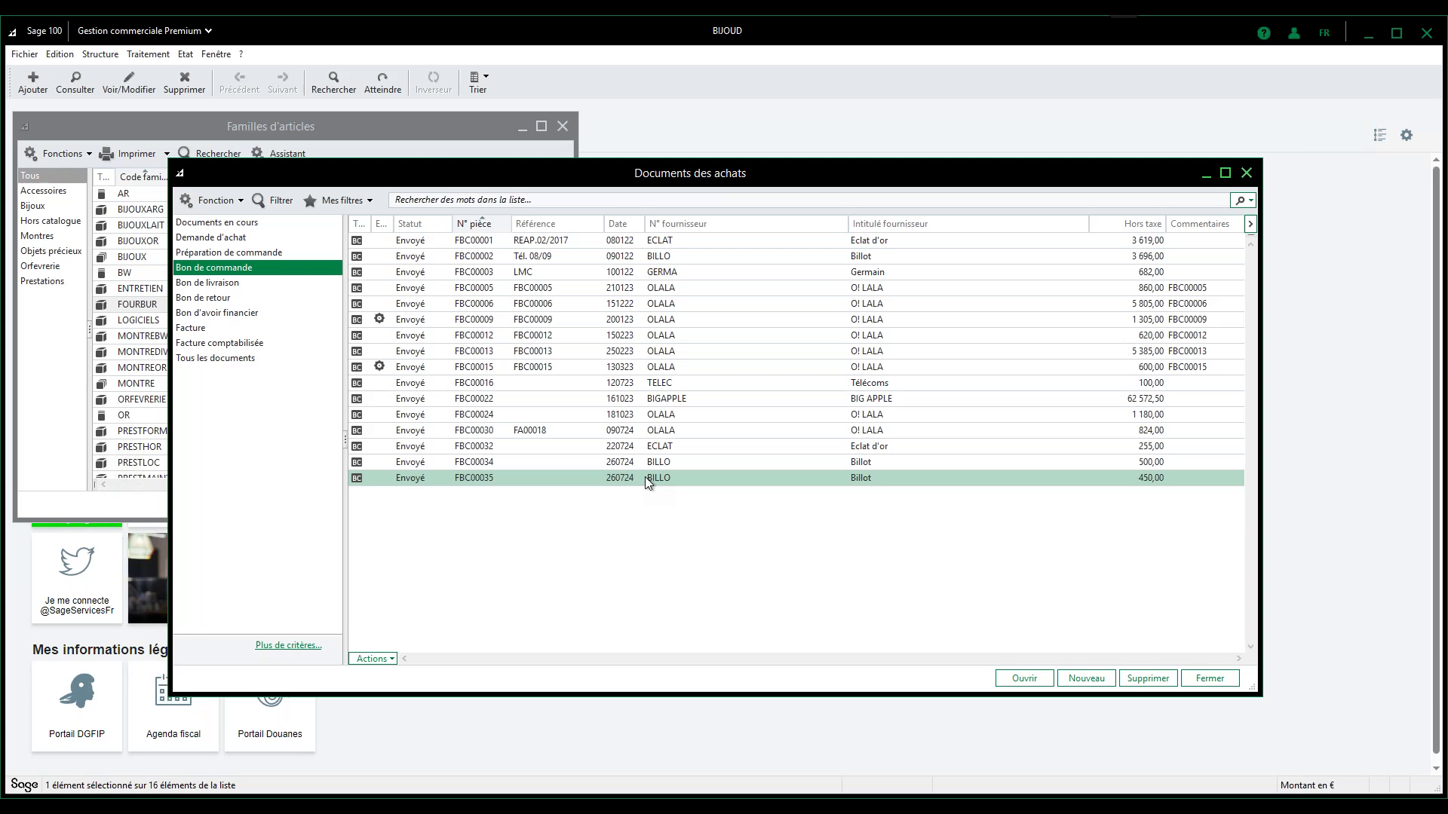
click(421, 805)
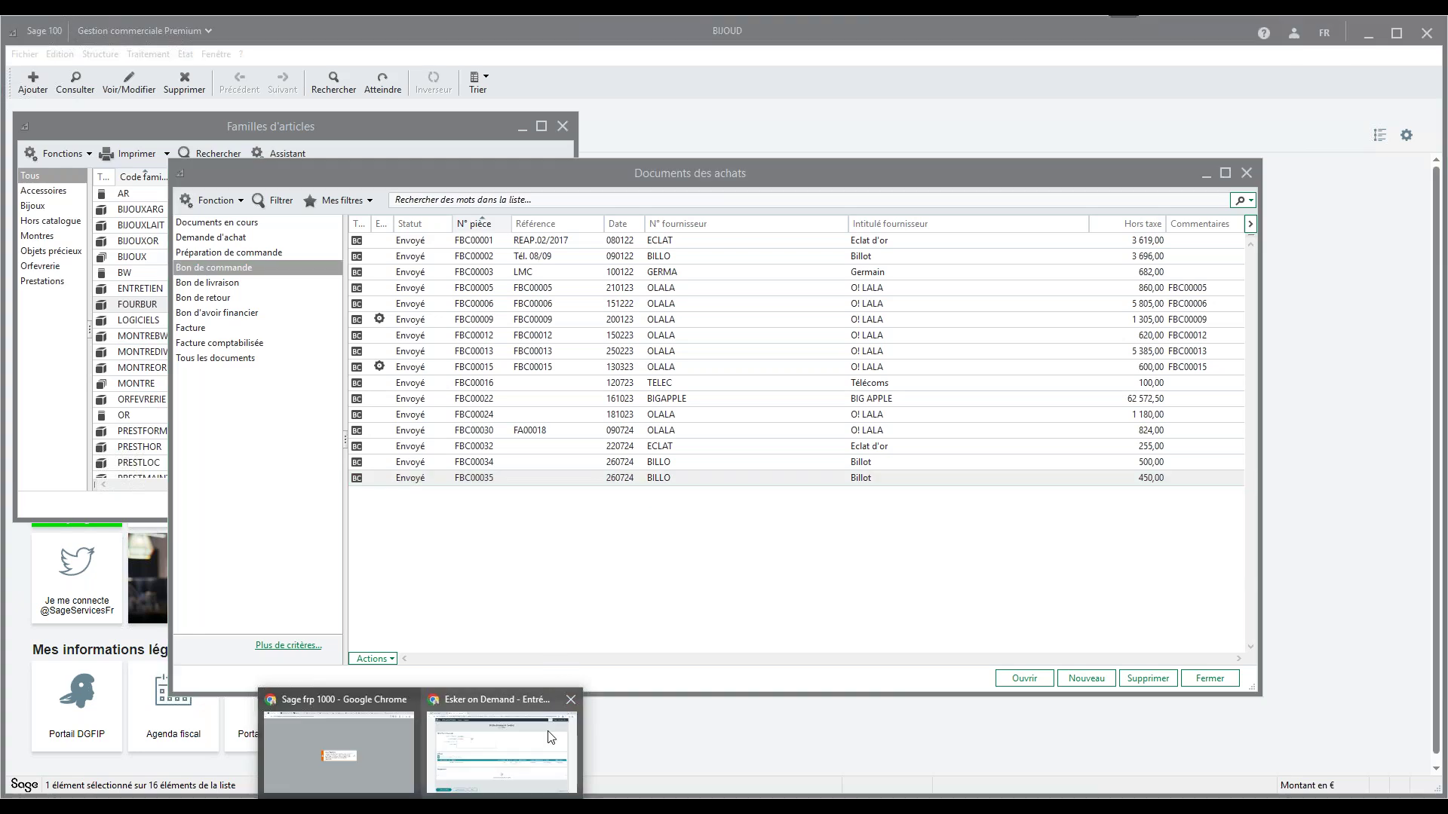
click(533, 748)
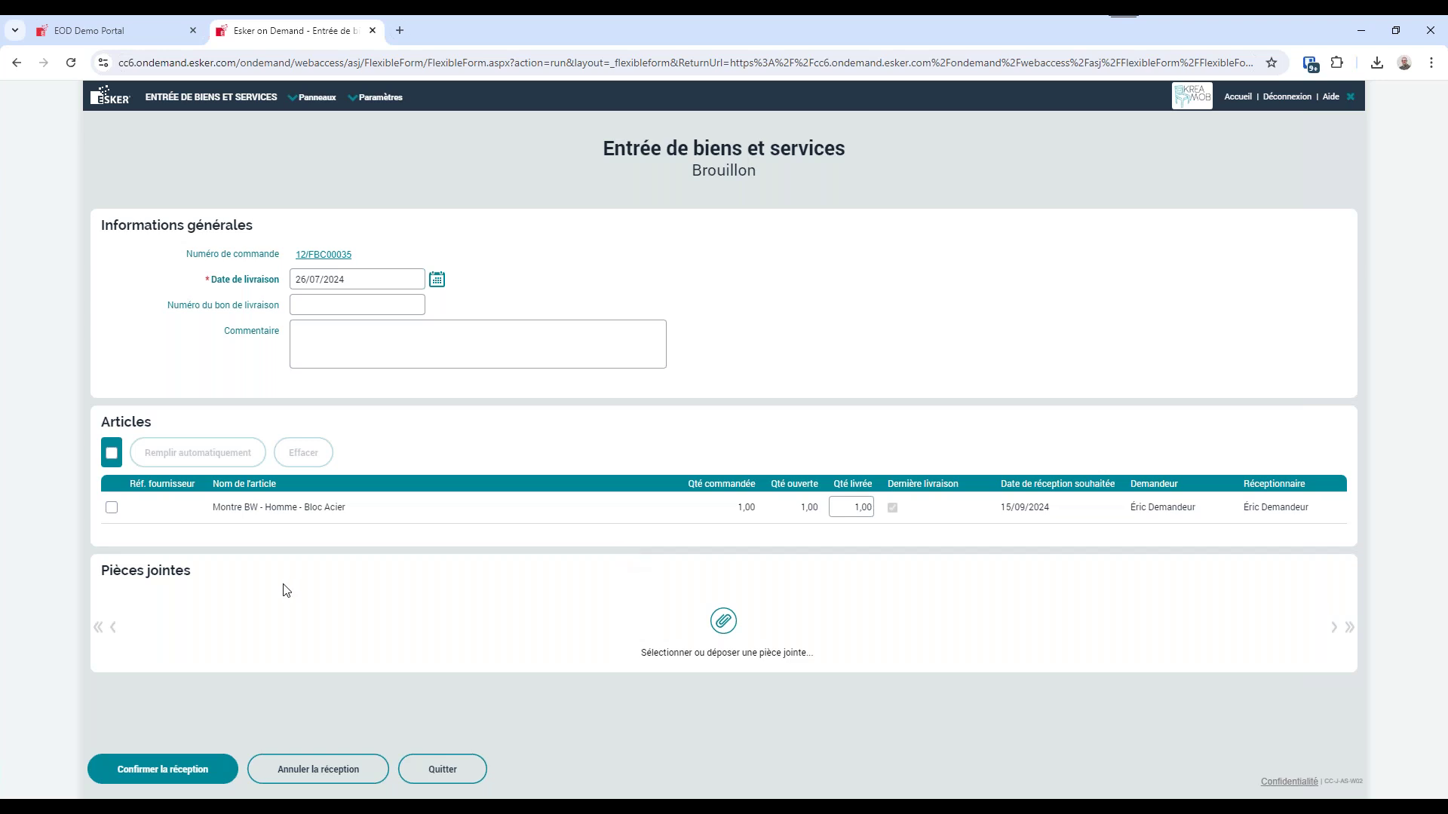
Leave the reception draft and the Billot supplier order, and connect from the EOD Demo Portal as the first listed buyer.
click(442, 773)
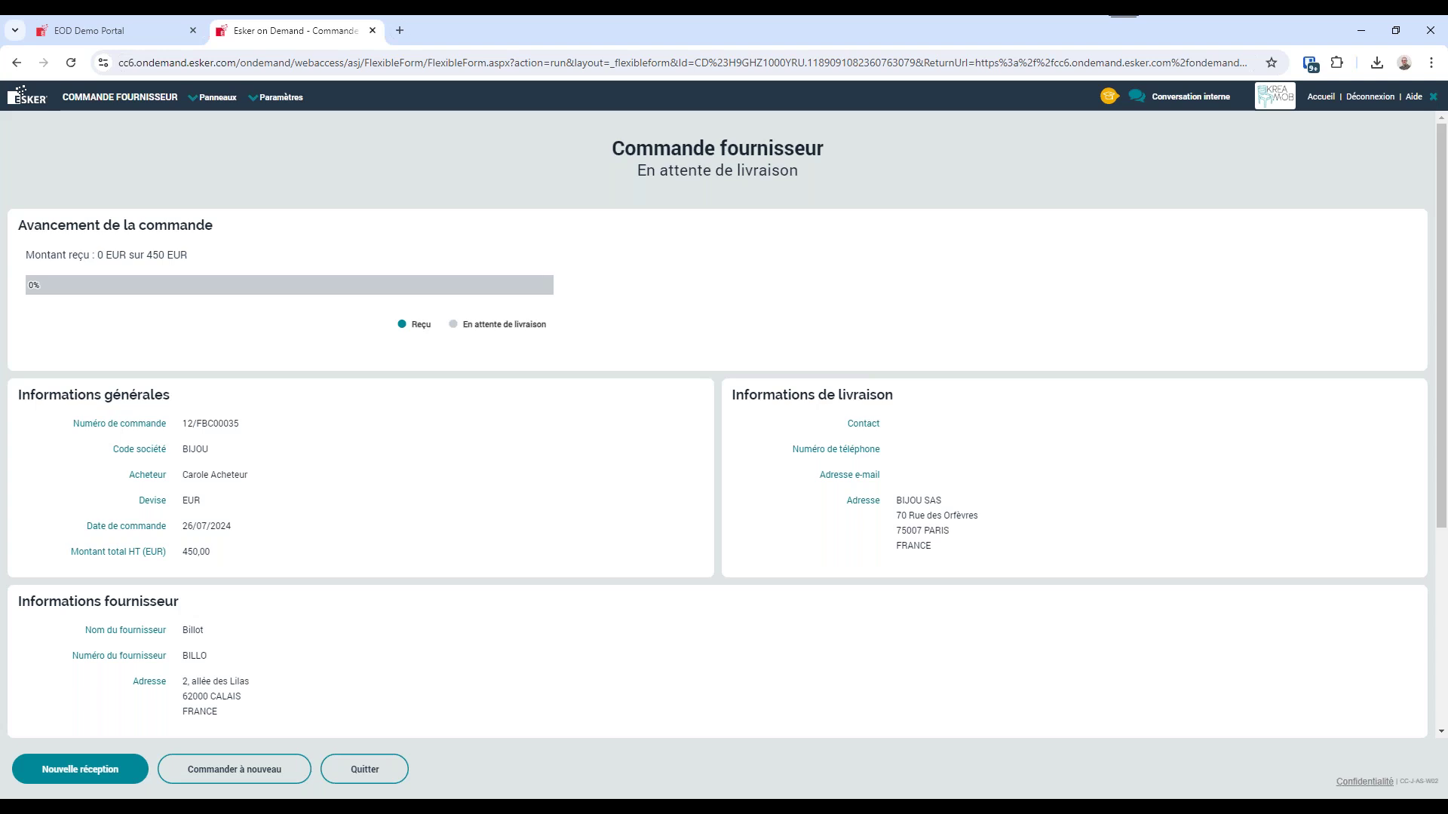
click(373, 769)
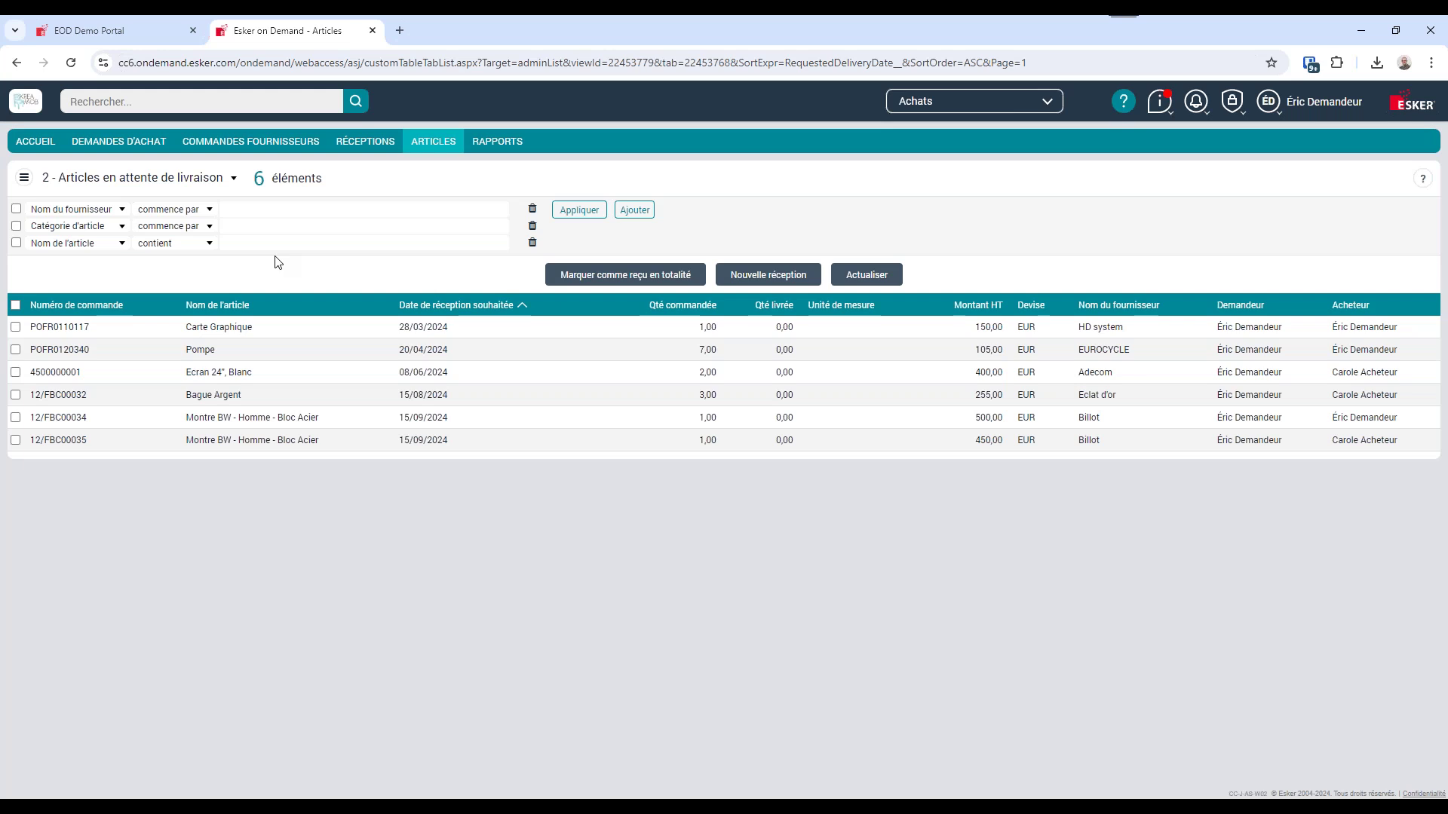
click(117, 27)
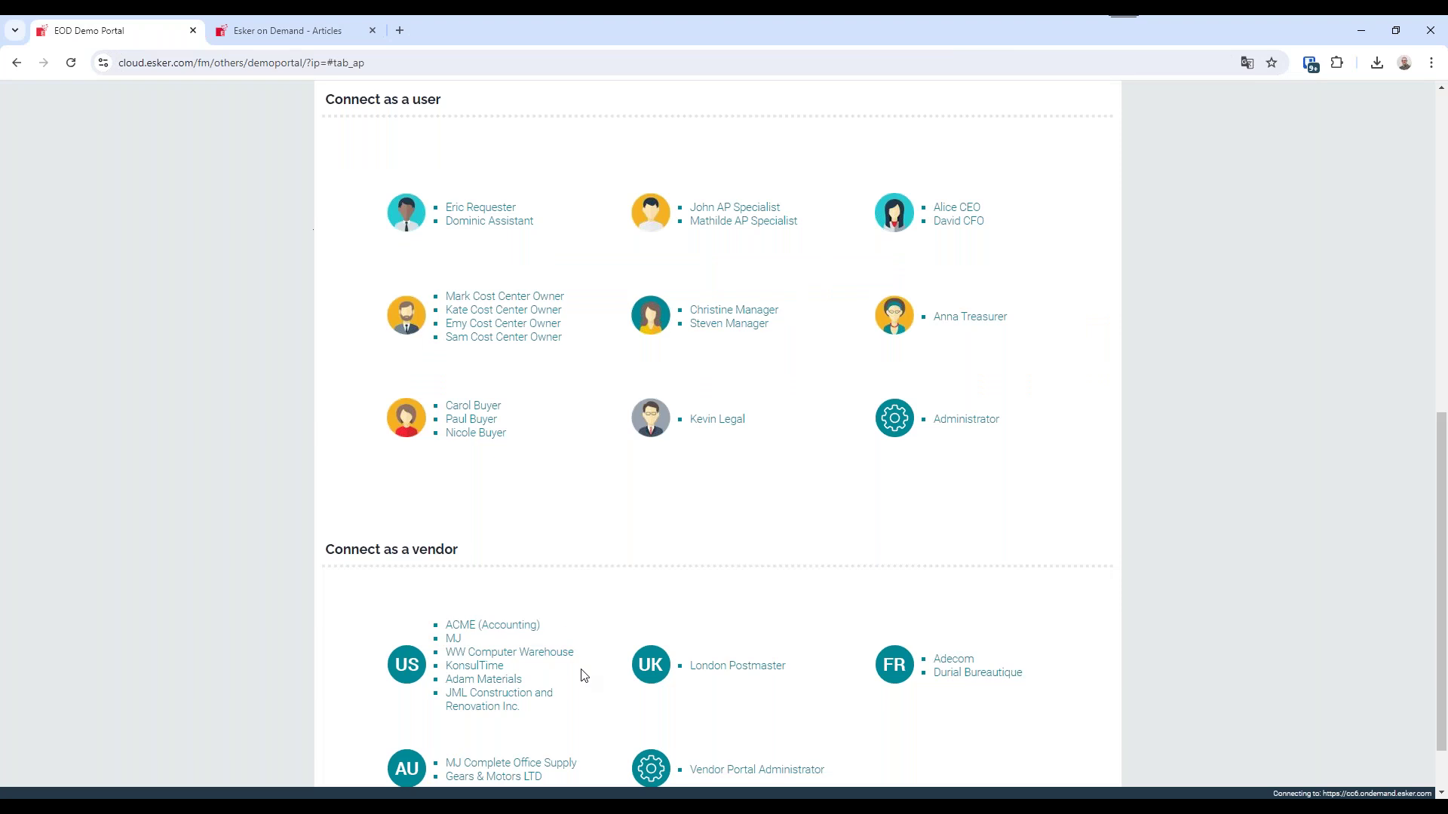
click(471, 407)
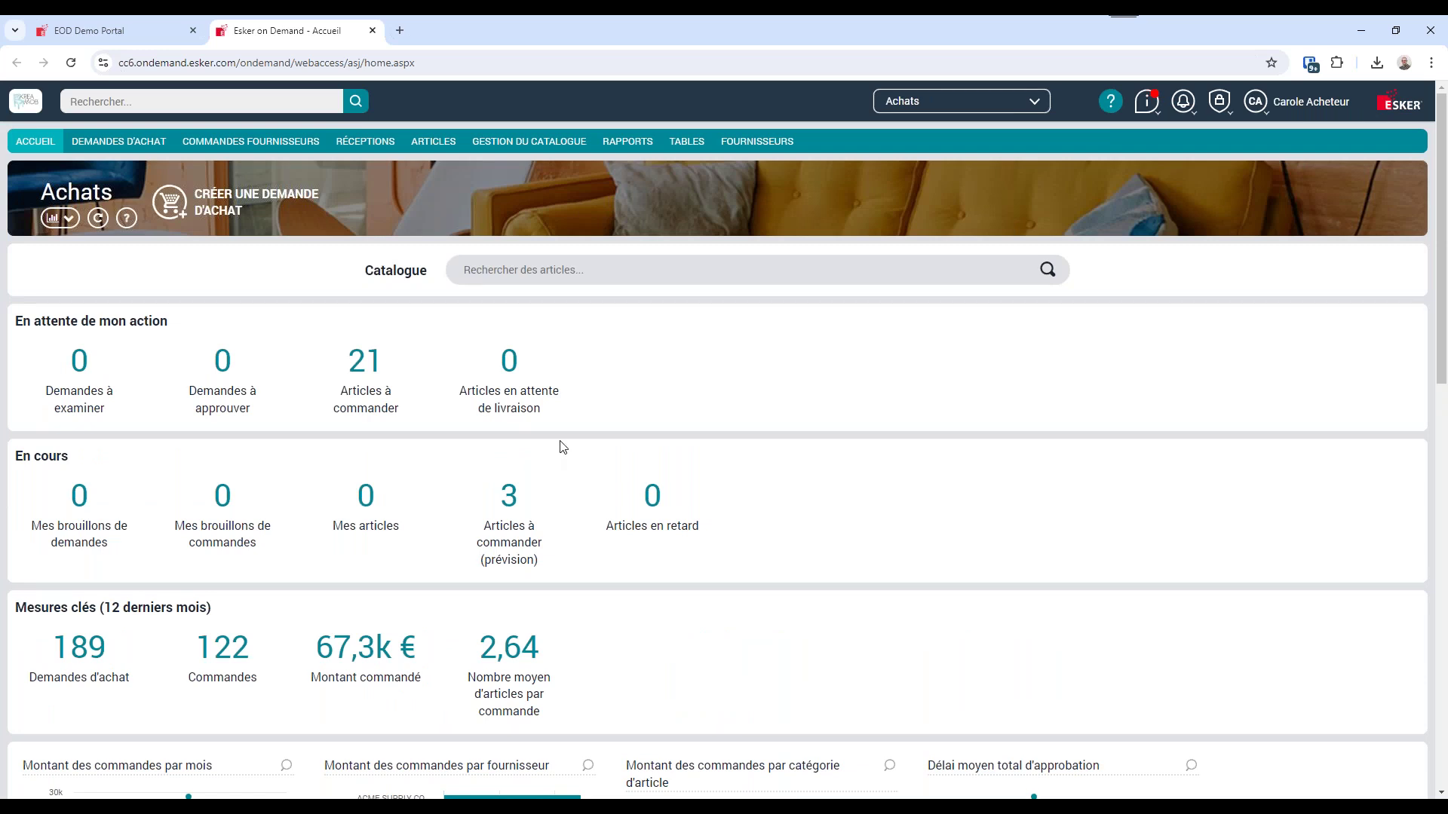
Create one supplier order from the 26/07/2024 articles to order "Mouton à 5 pattes", "CHEMISE 3 RABATS" and "AGRAFFEUSE".
click(358, 406)
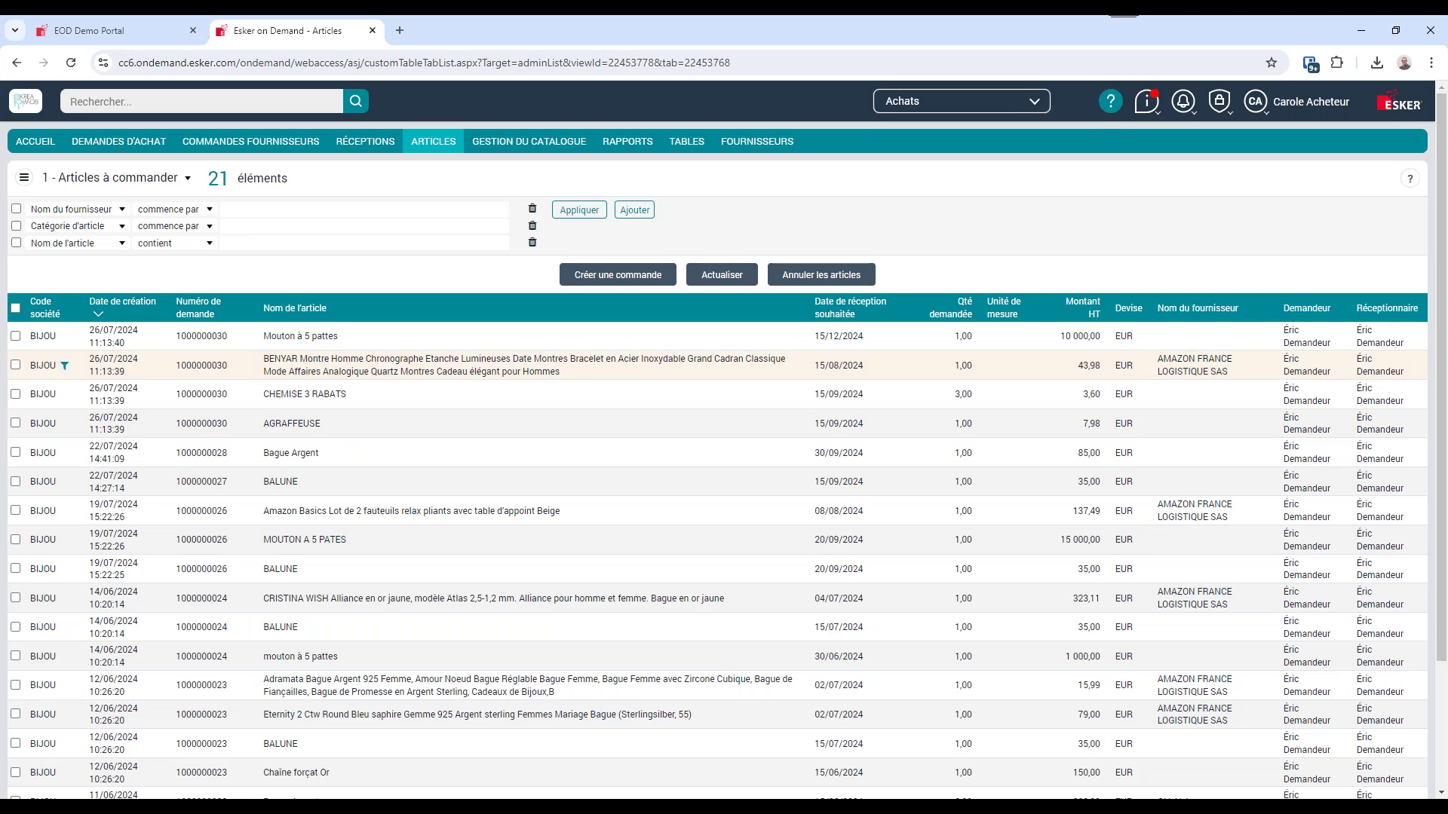
click(15, 336)
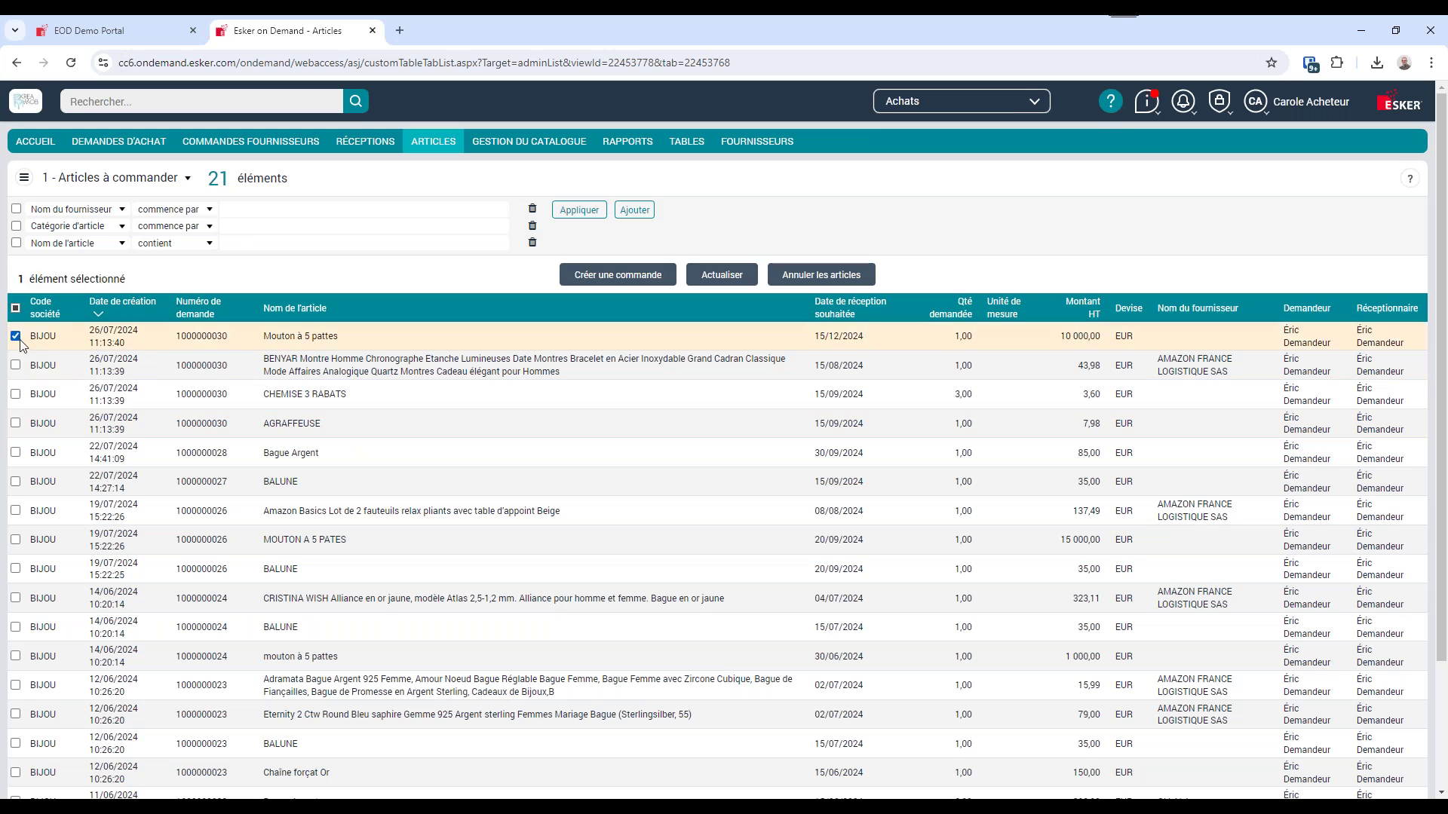
click(15, 394)
click(15, 423)
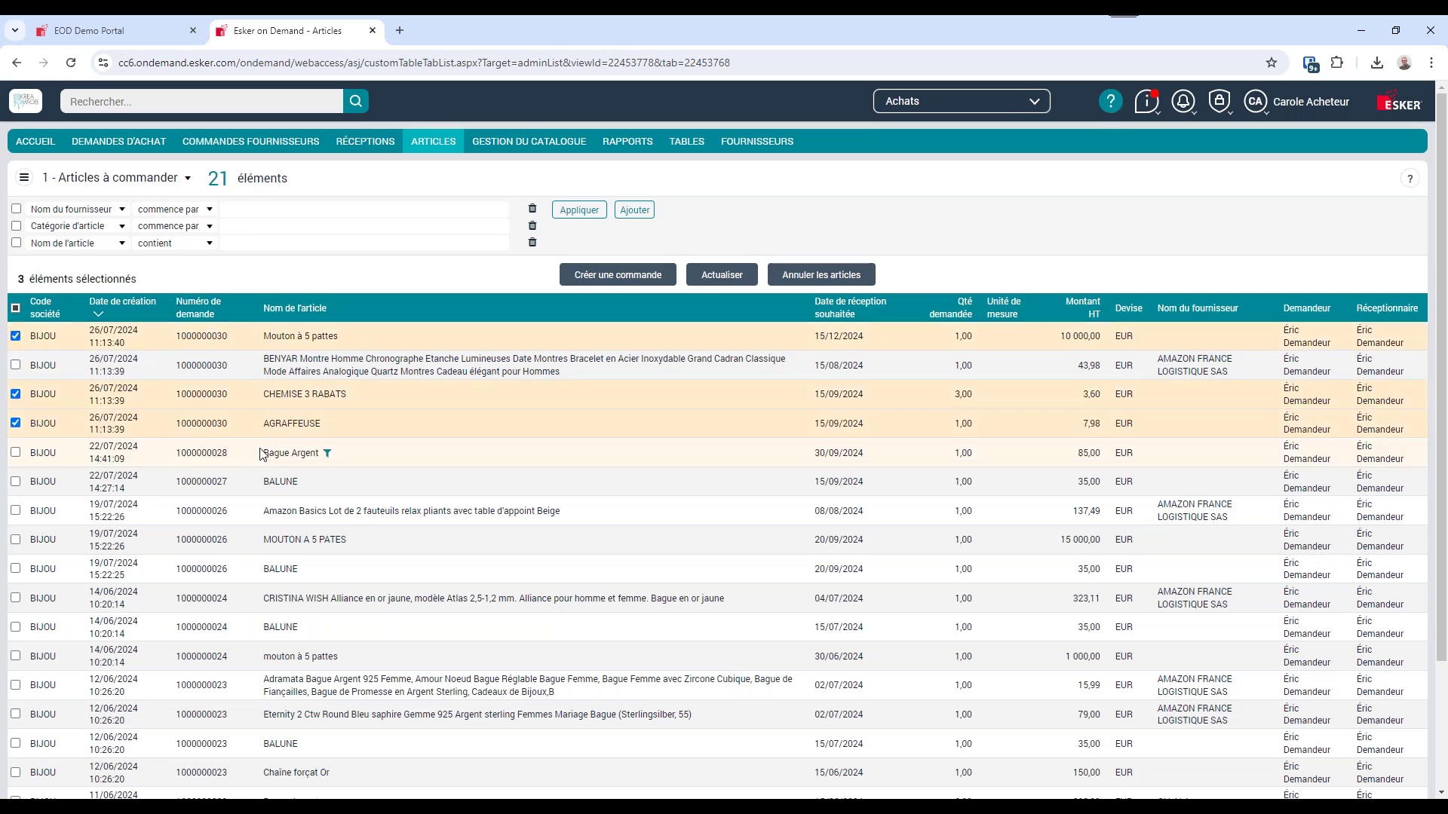
click(617, 276)
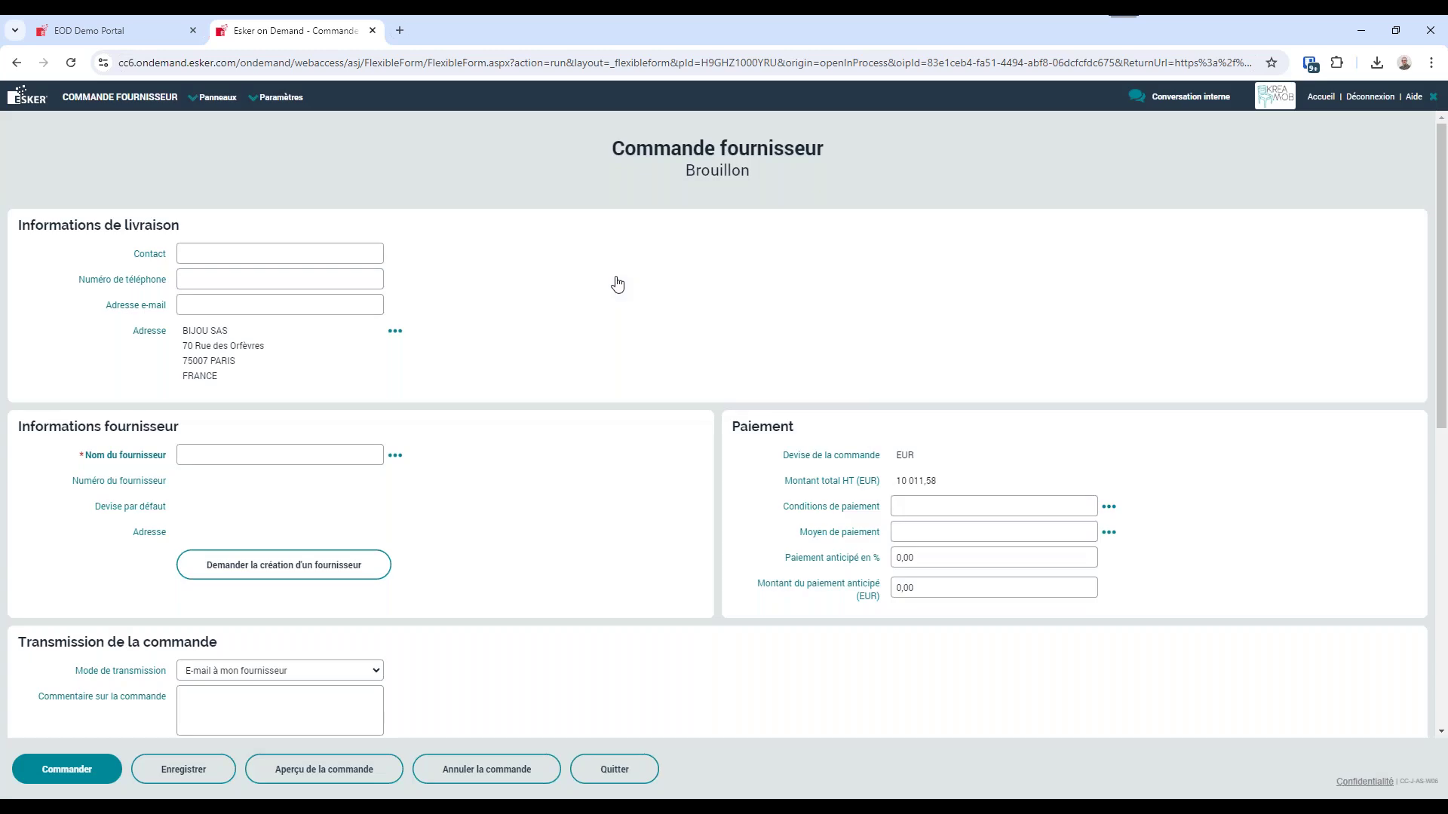
Set the order's supplier to Breloque S.a.r.l and its ERP creation to "Non", and save the draft before leaving it.
click(395, 456)
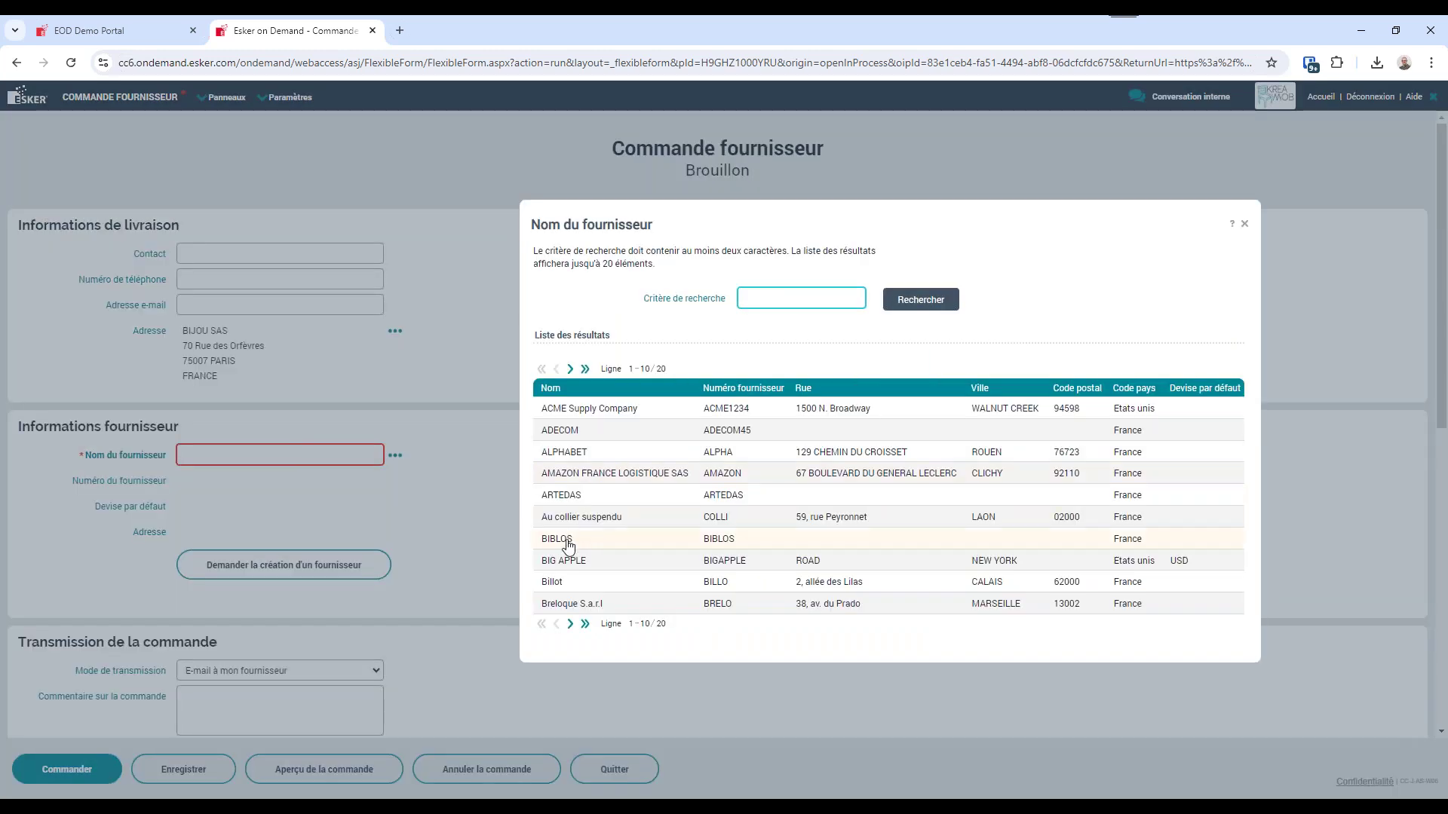
click(554, 605)
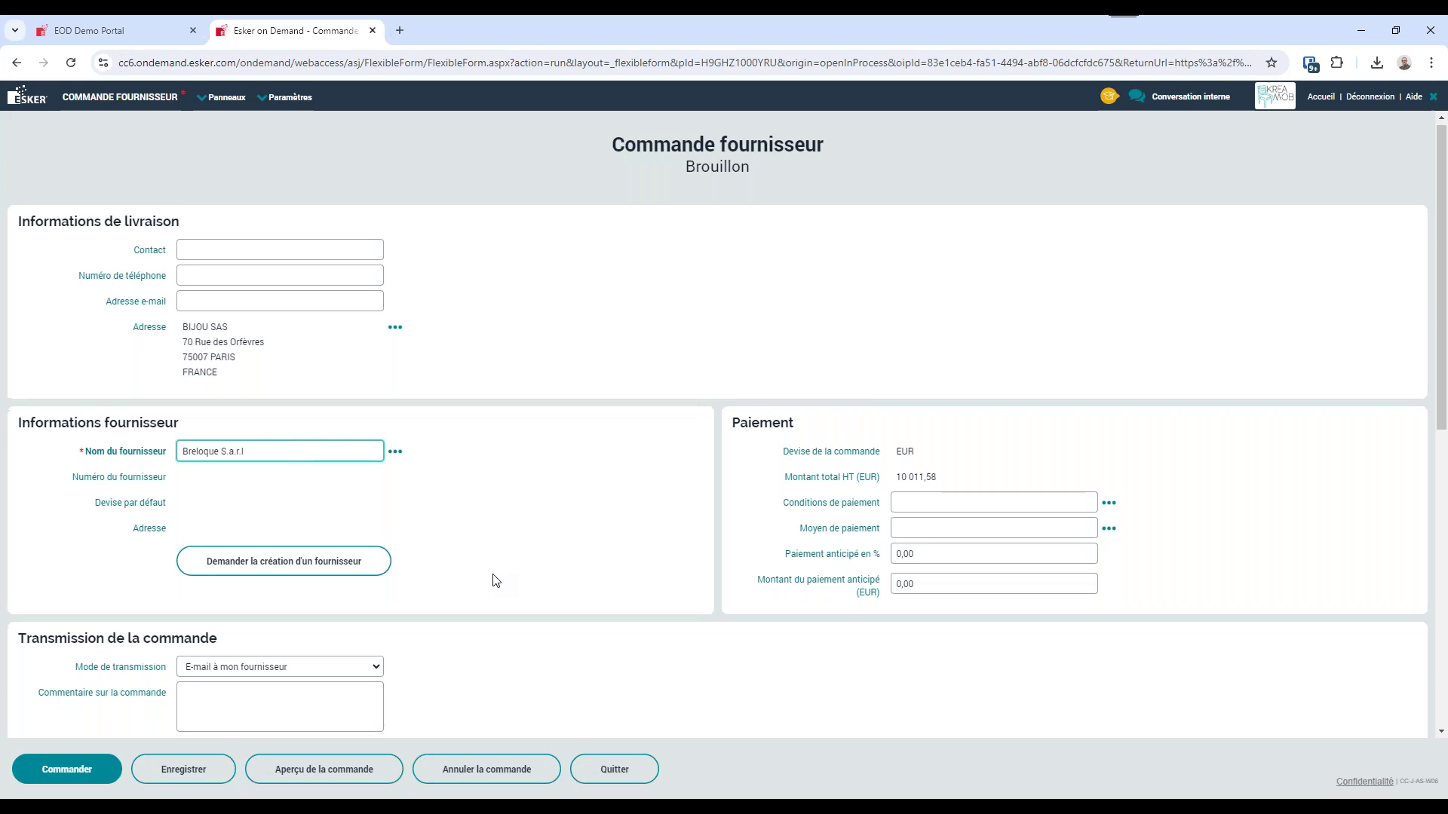
scroll(494, 581, down, 6)
click(279, 342)
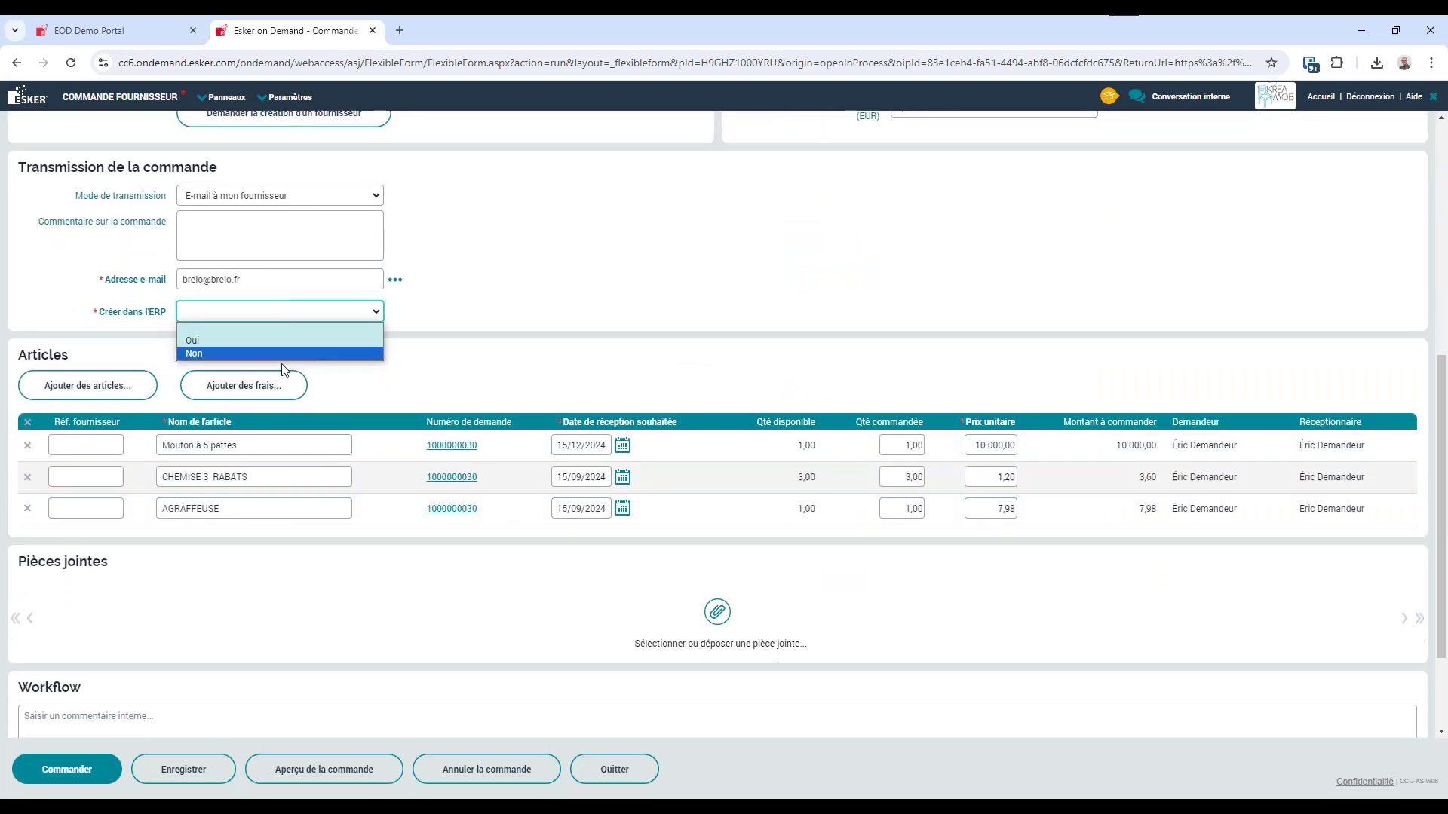
click(260, 354)
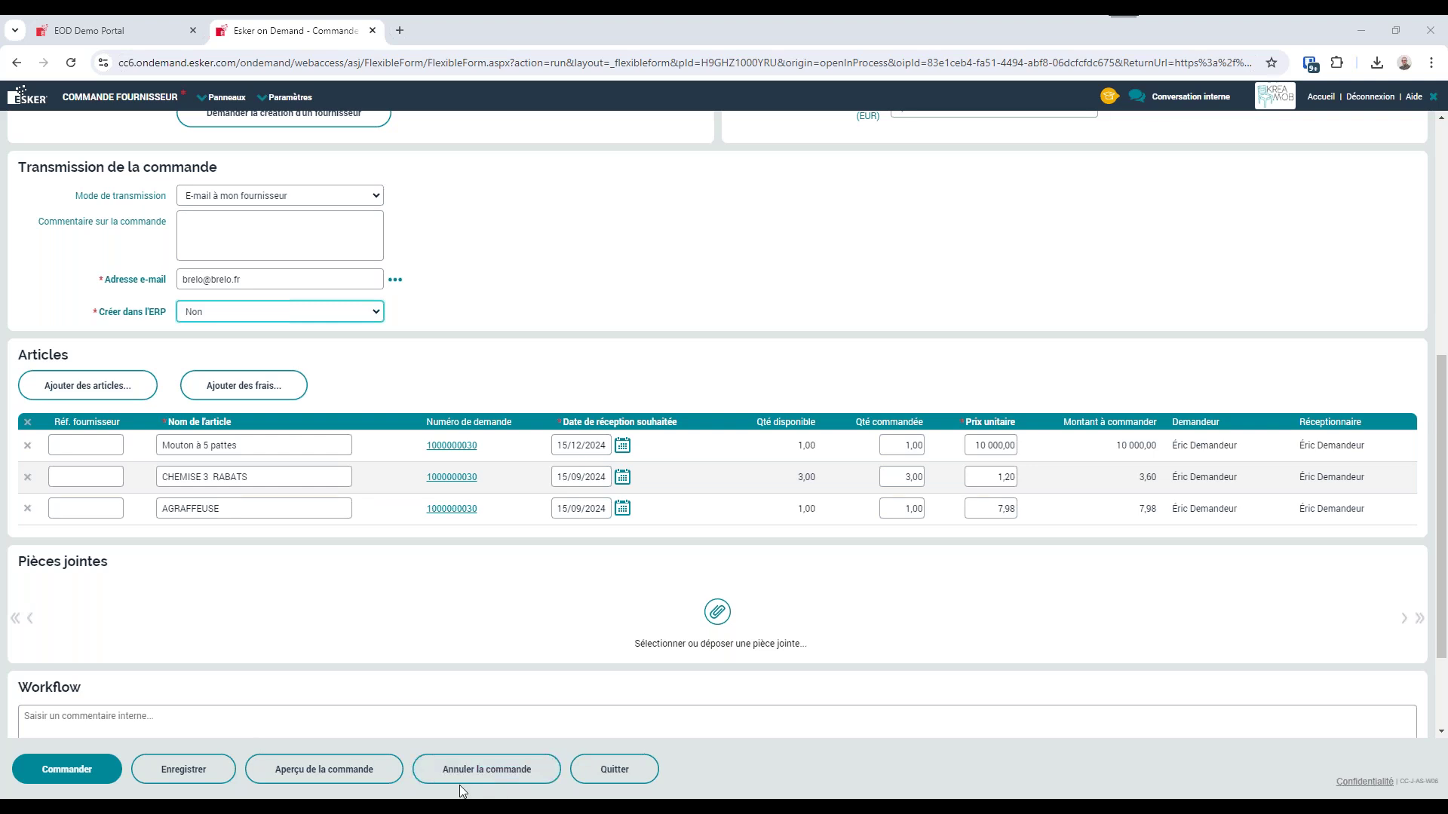
click(183, 771)
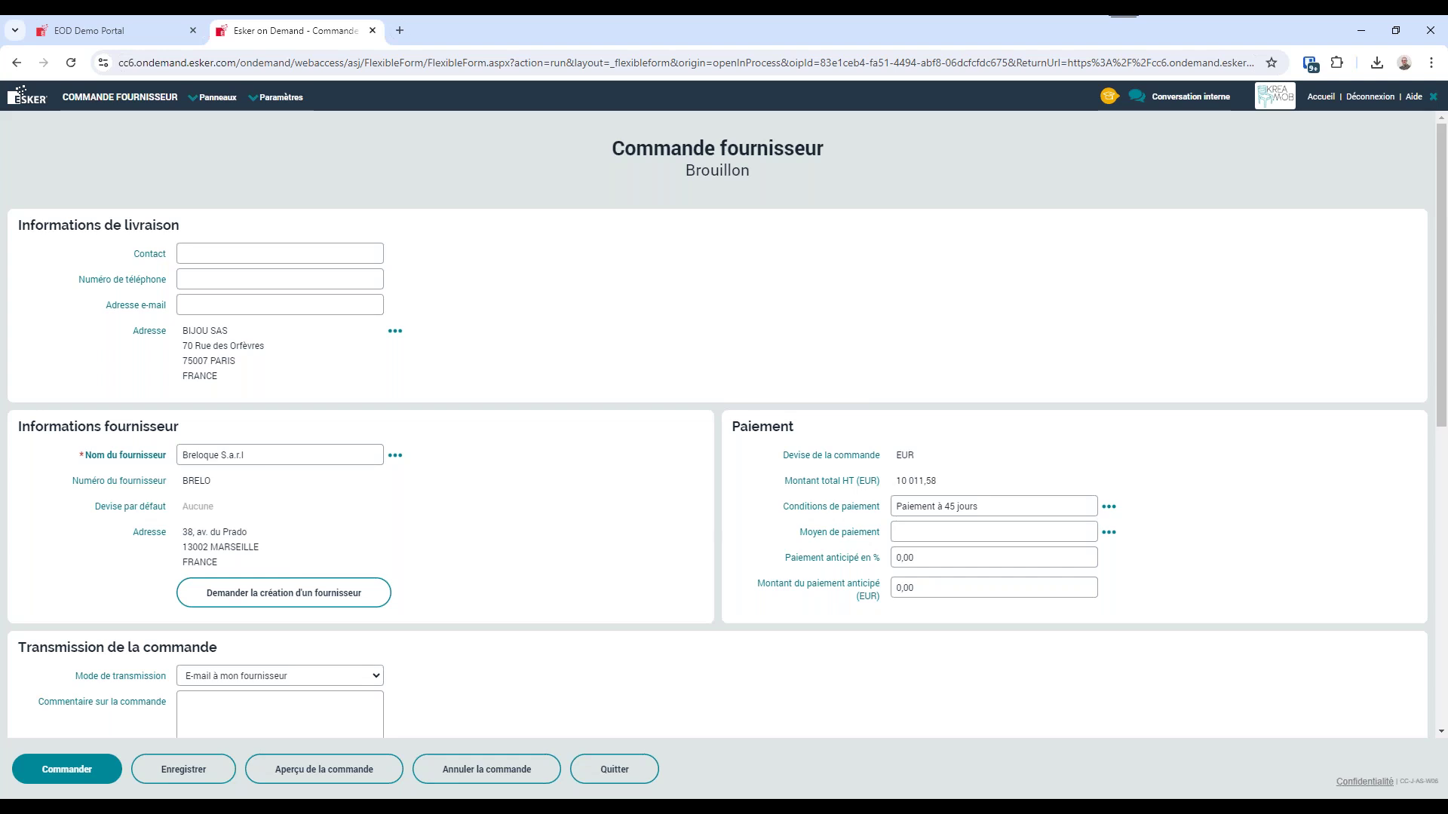
click(614, 769)
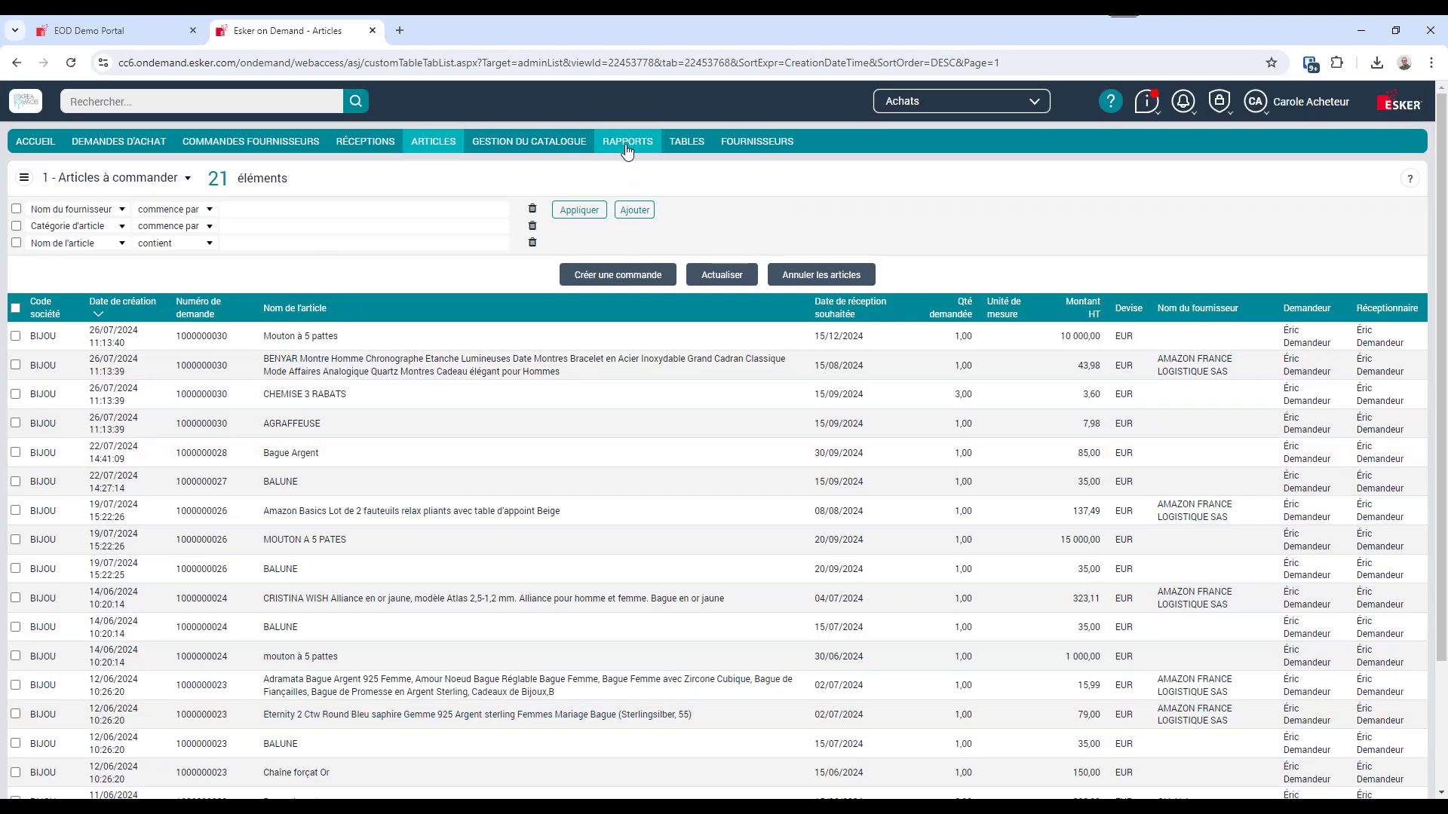
View the Source-to-Pay reports list as the buyer, and reconnect through the EOD Demo Portal as the requester.
click(626, 147)
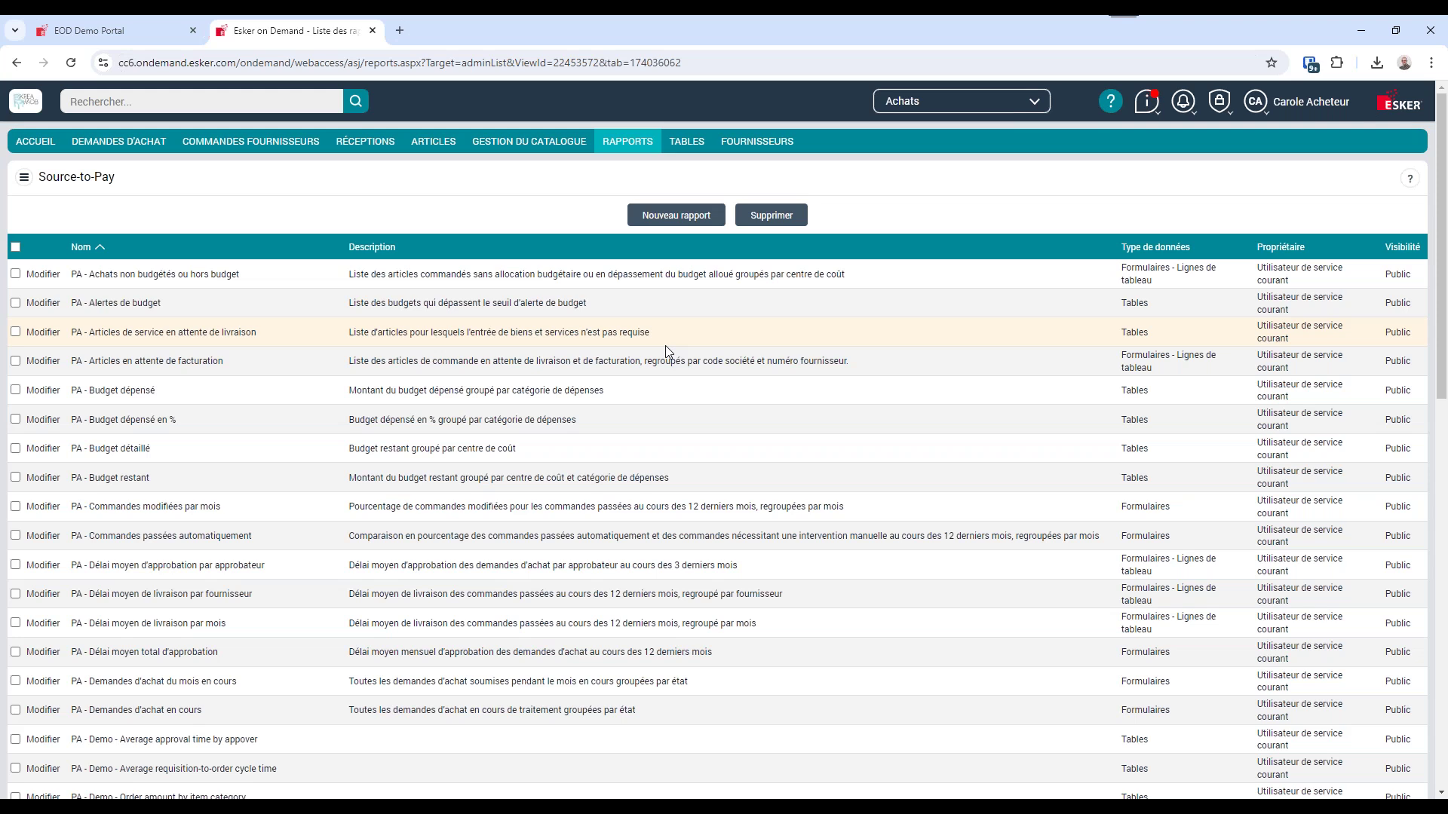
click(60, 30)
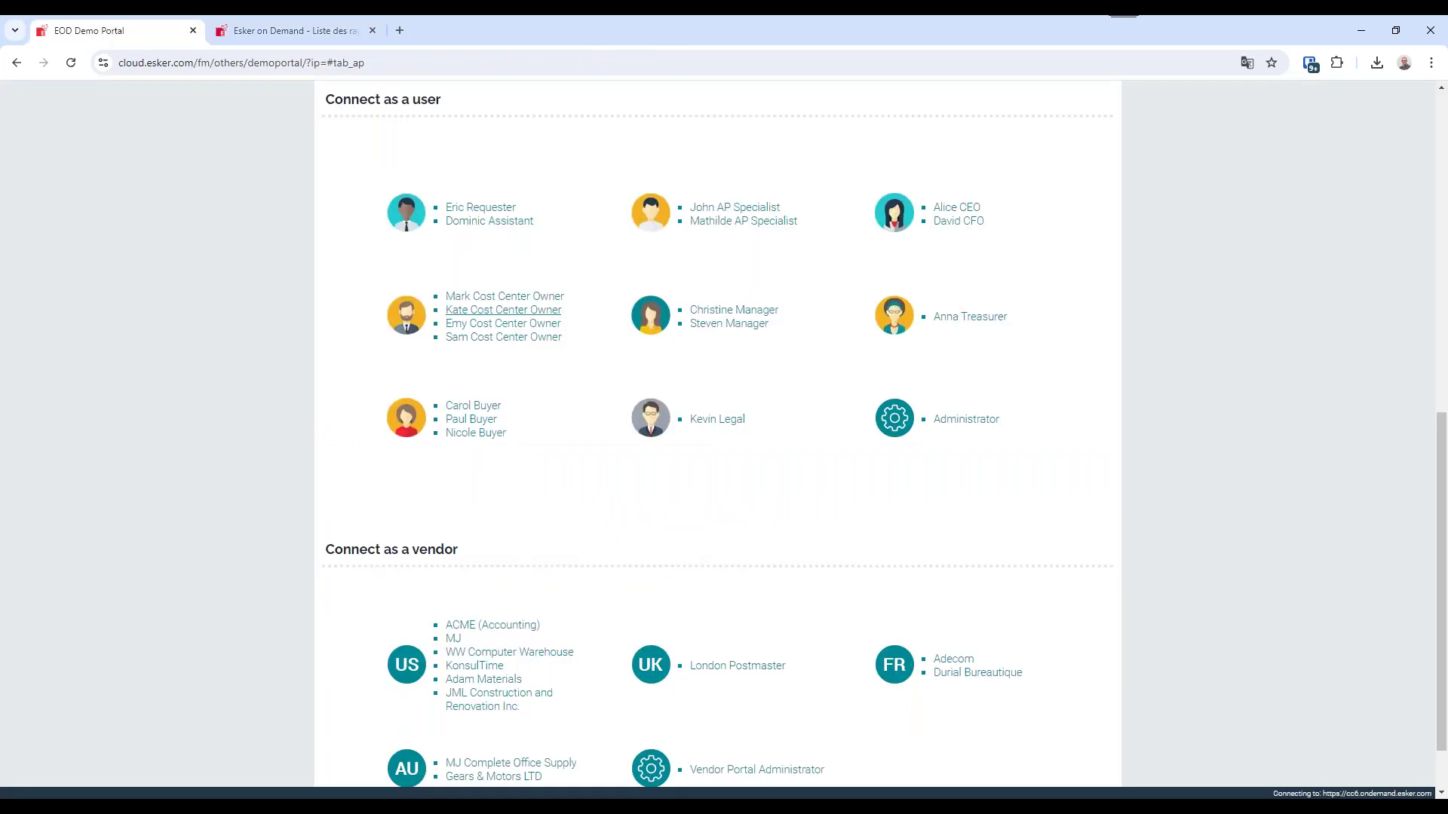
click(485, 207)
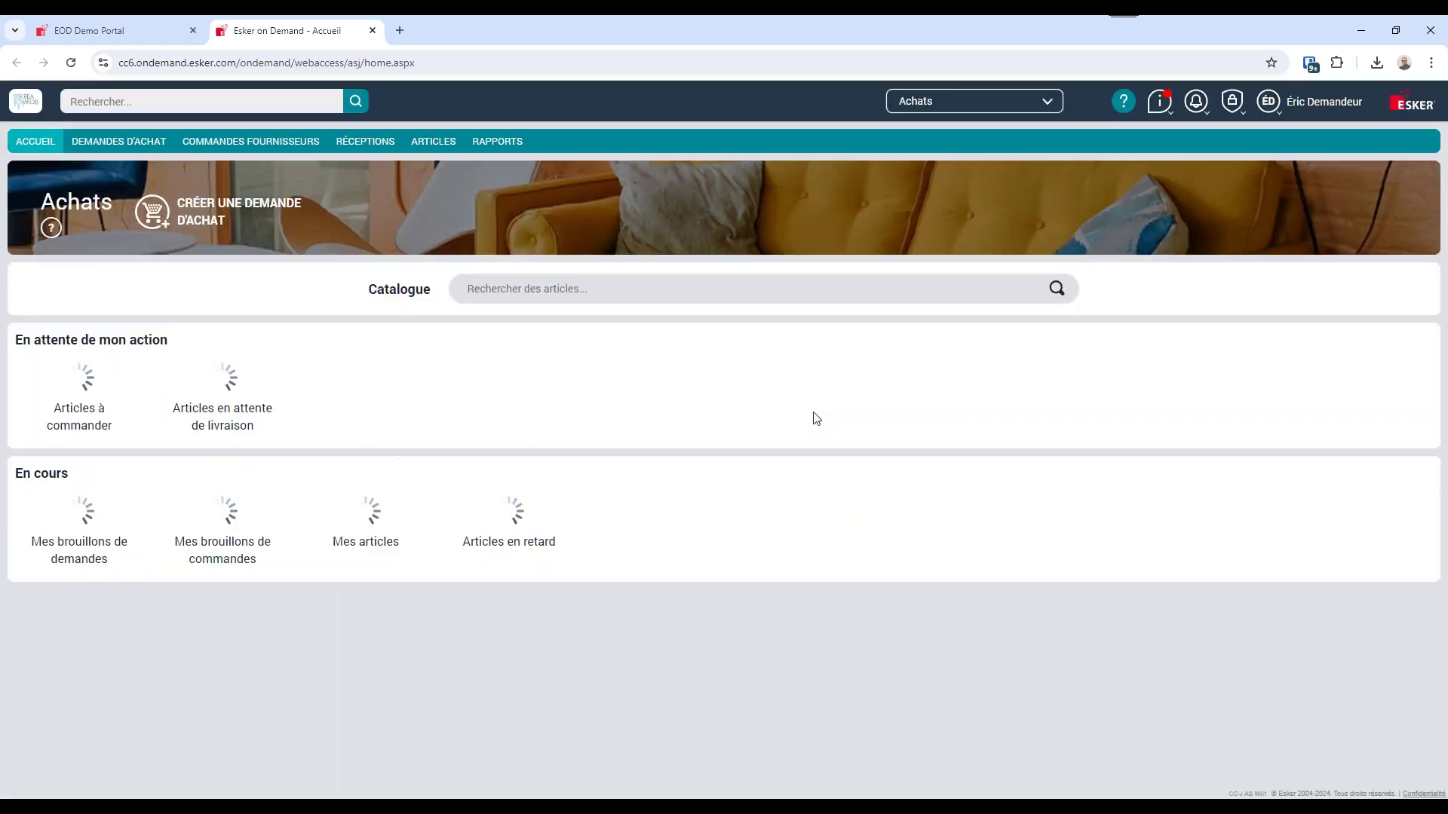
Start a new purchase request with article AUBE00008 "AUBEPINE, EPINE BLANCHE" in category BIJOUXOR.
click(226, 221)
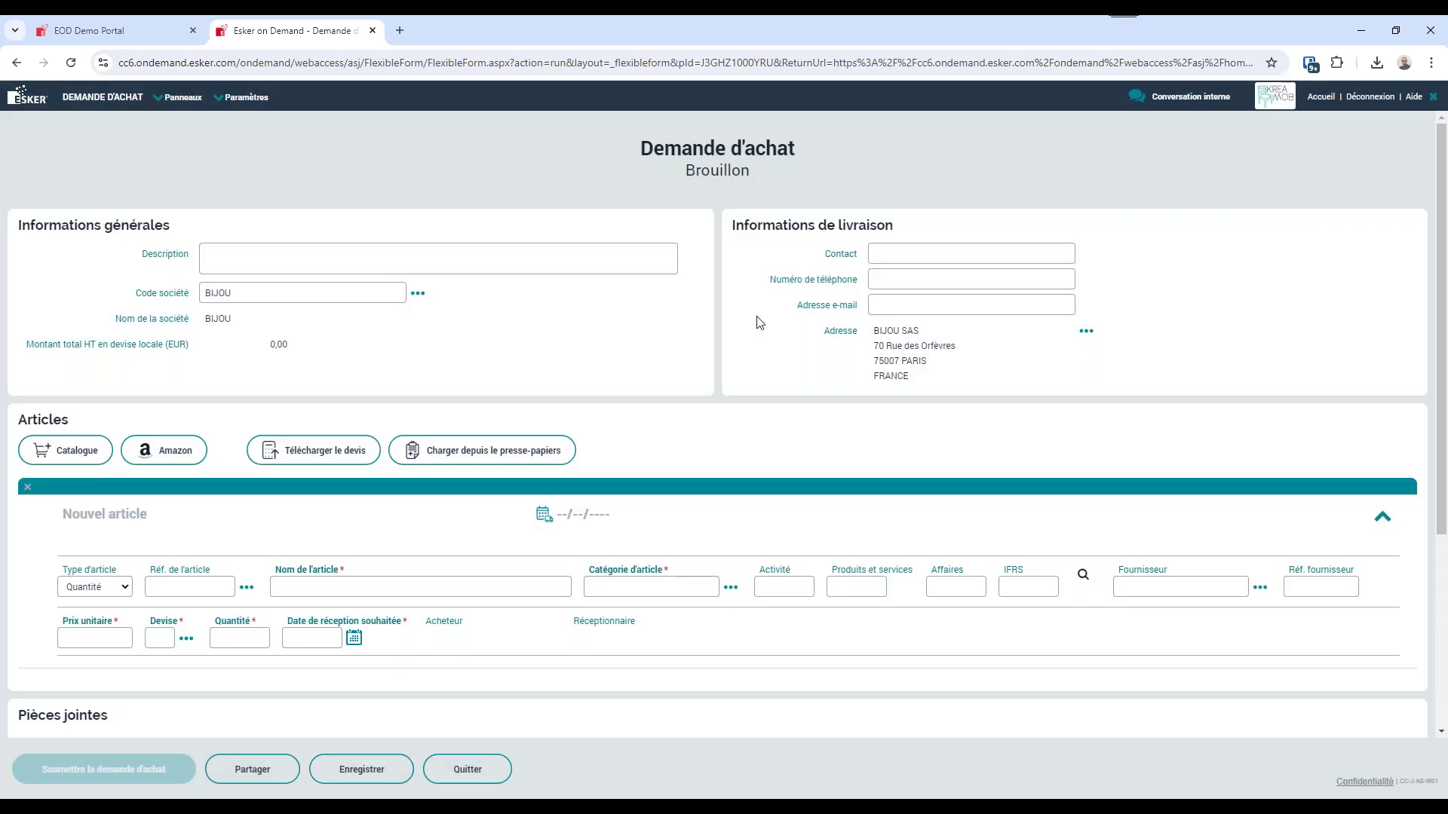
click(246, 593)
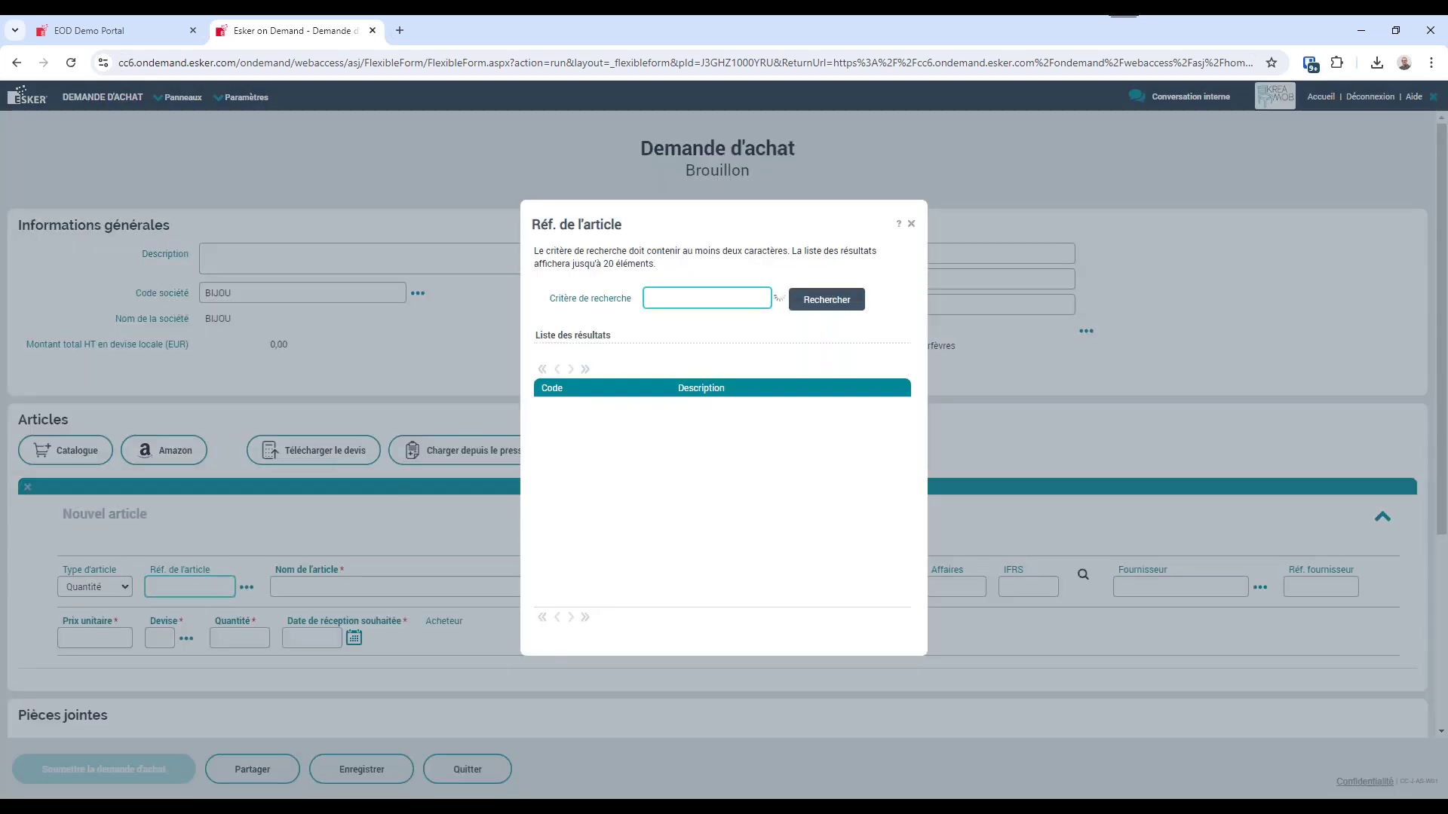
click(570, 462)
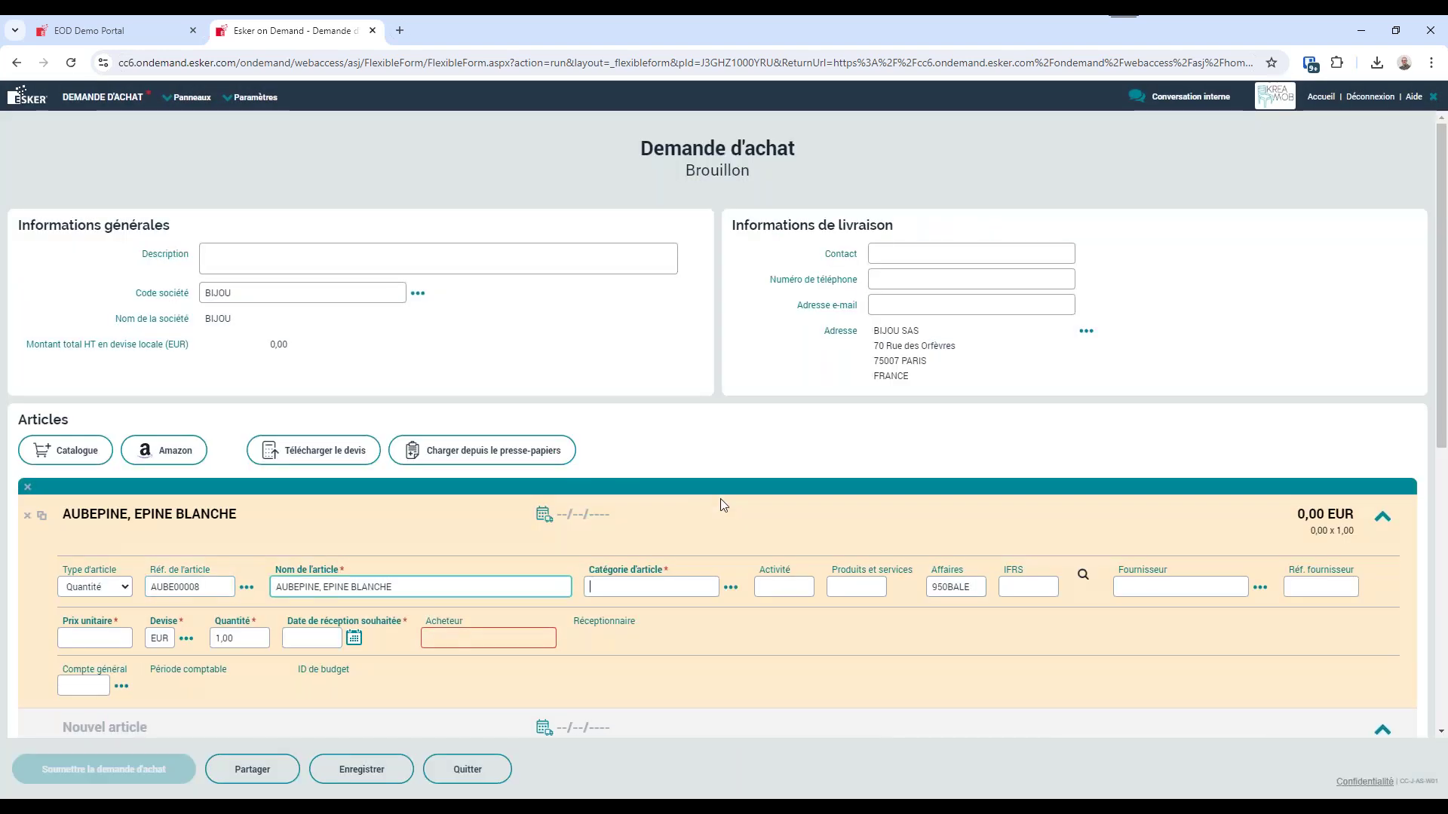
click(731, 586)
click(564, 432)
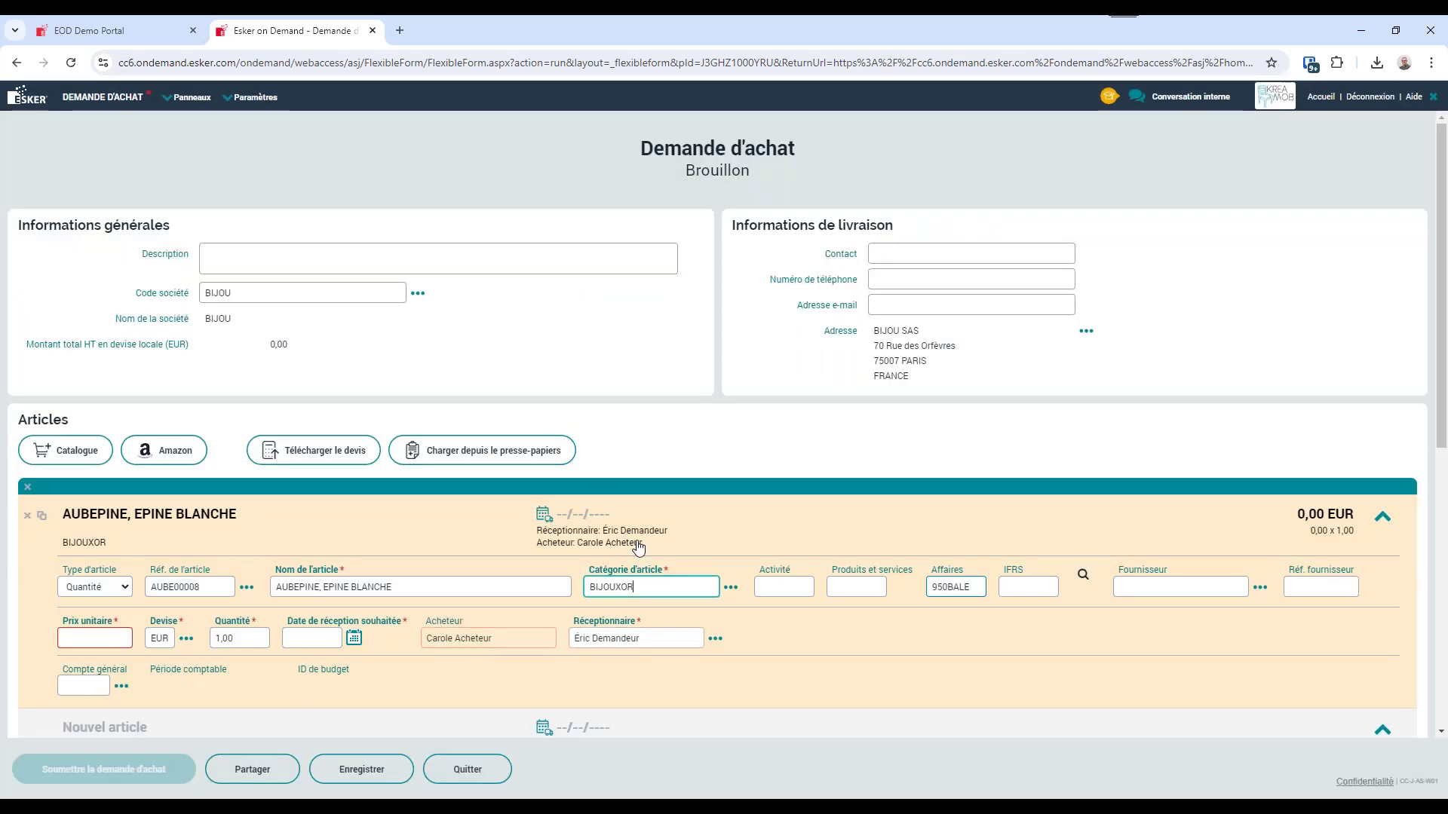
Set the article's unit price to 150 EUR and requested reception date to 30/08/2024, and highlight its budget amounts.
click(132, 638)
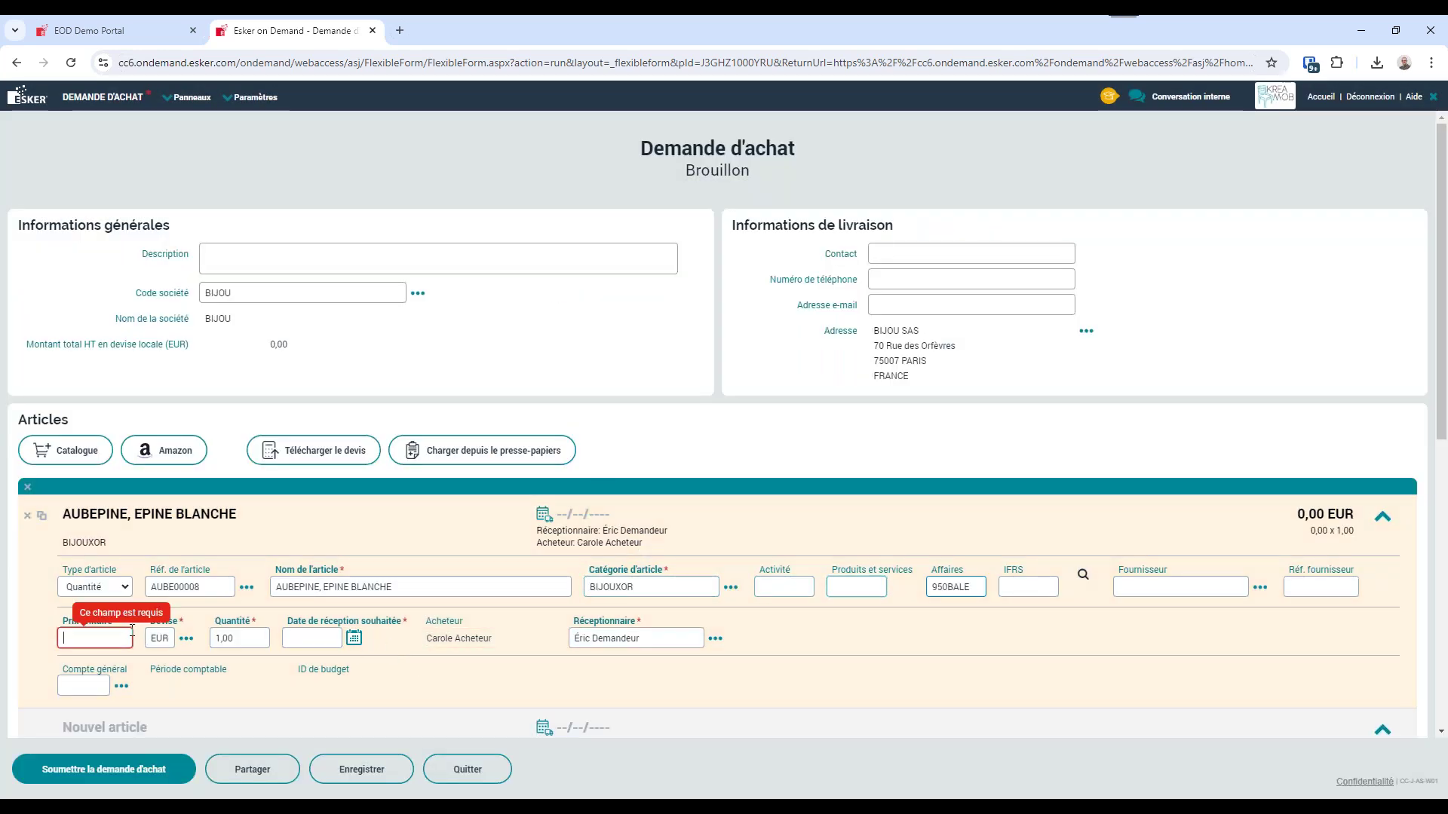
text(150)
key(Tab)
key(Tab)
key(Tab)
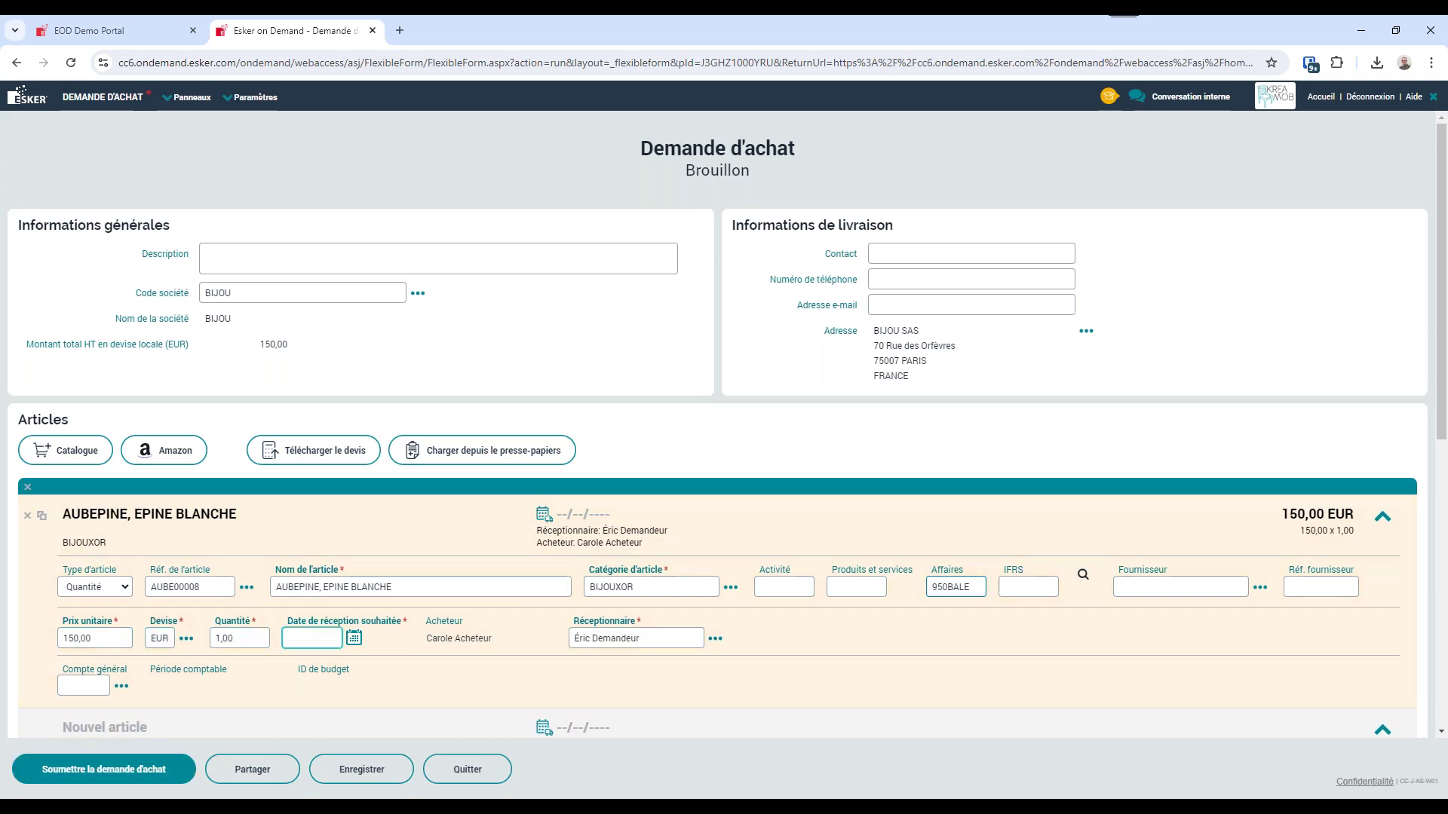
text(30/08/24)
key(Tab)
drag(983, 531, 837, 537)
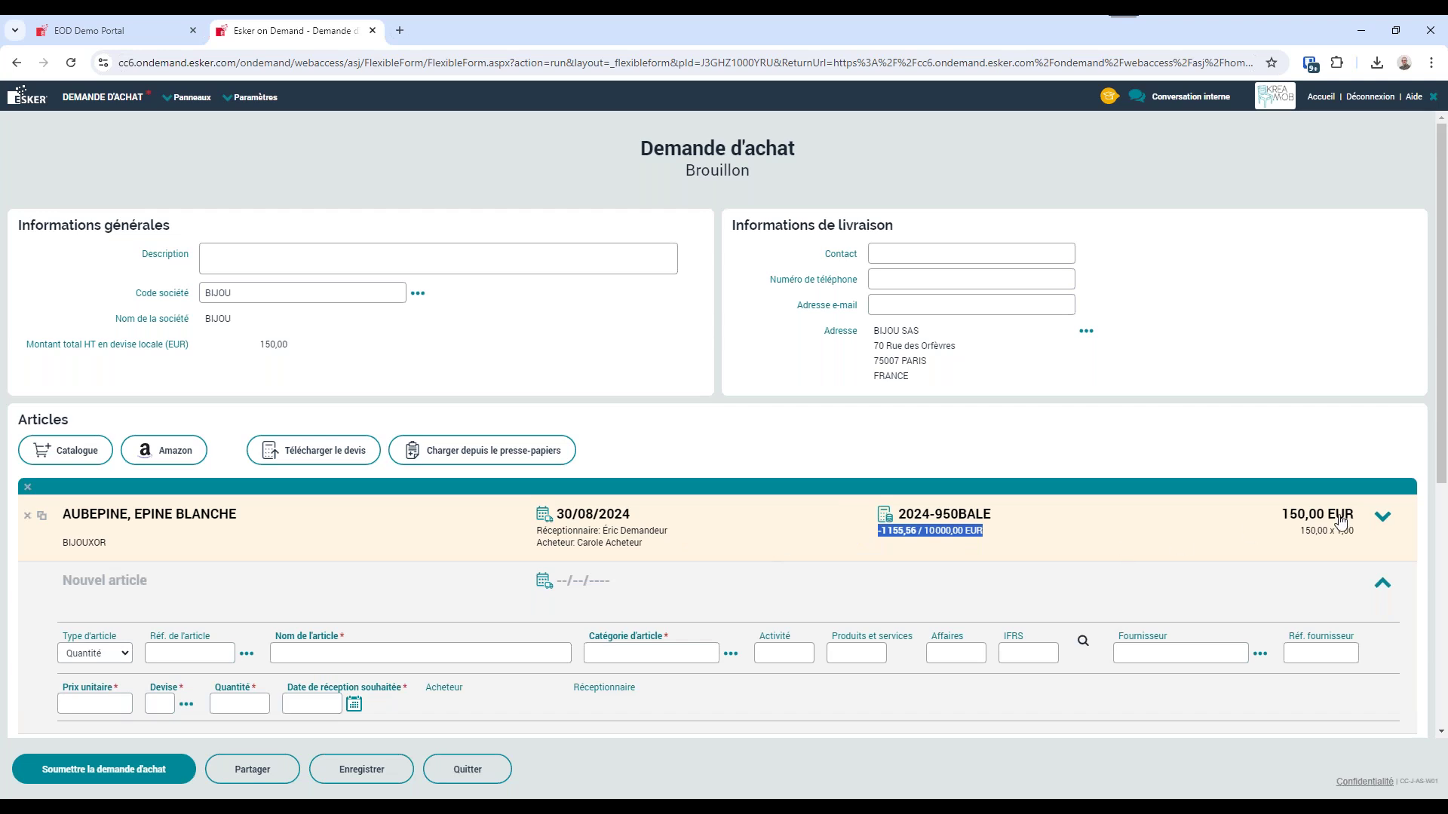
Reopen the article's details and change its Affaires financial dimension to 955MAIN (Maintenance gravure).
click(1382, 517)
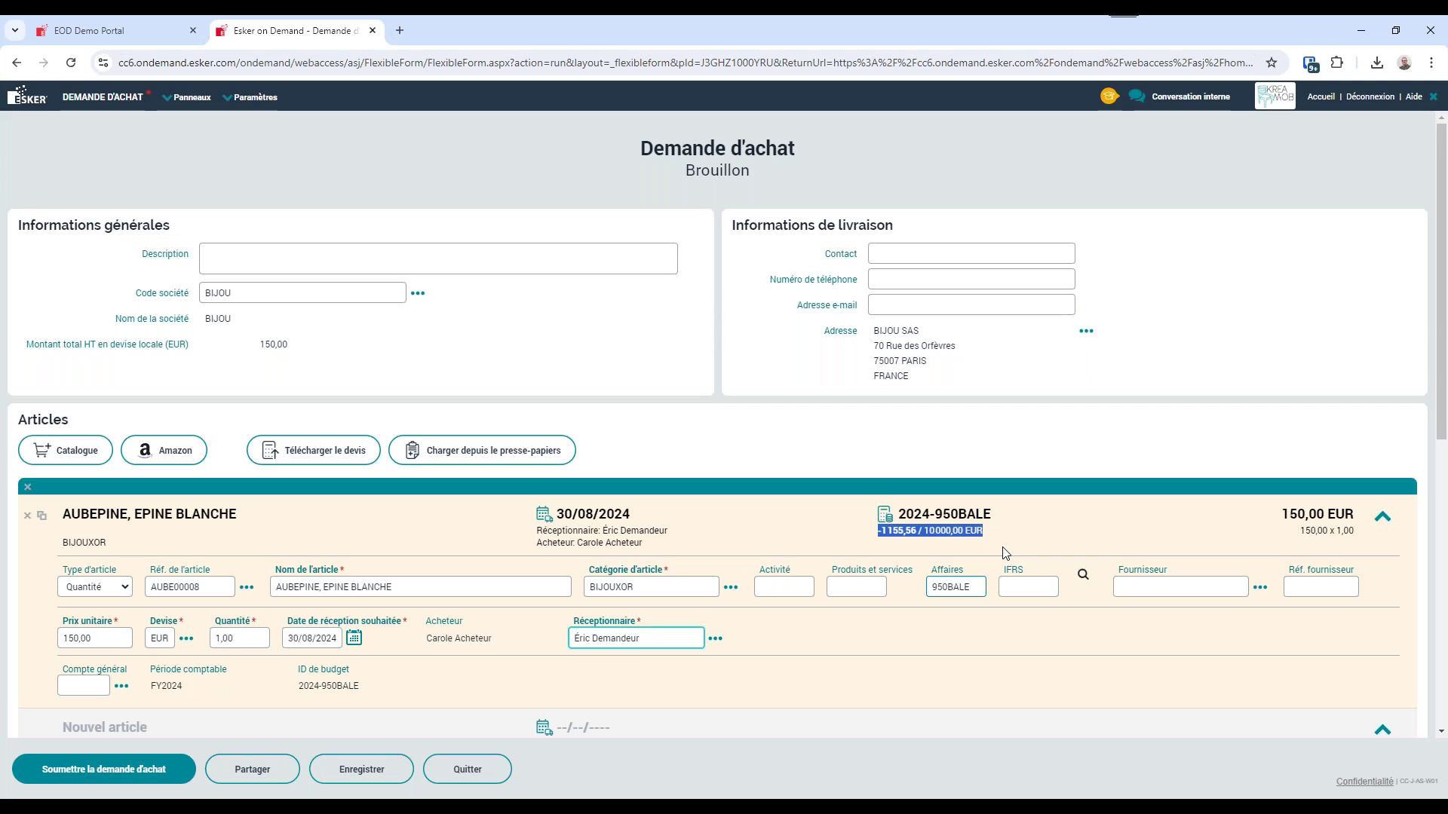
click(112, 637)
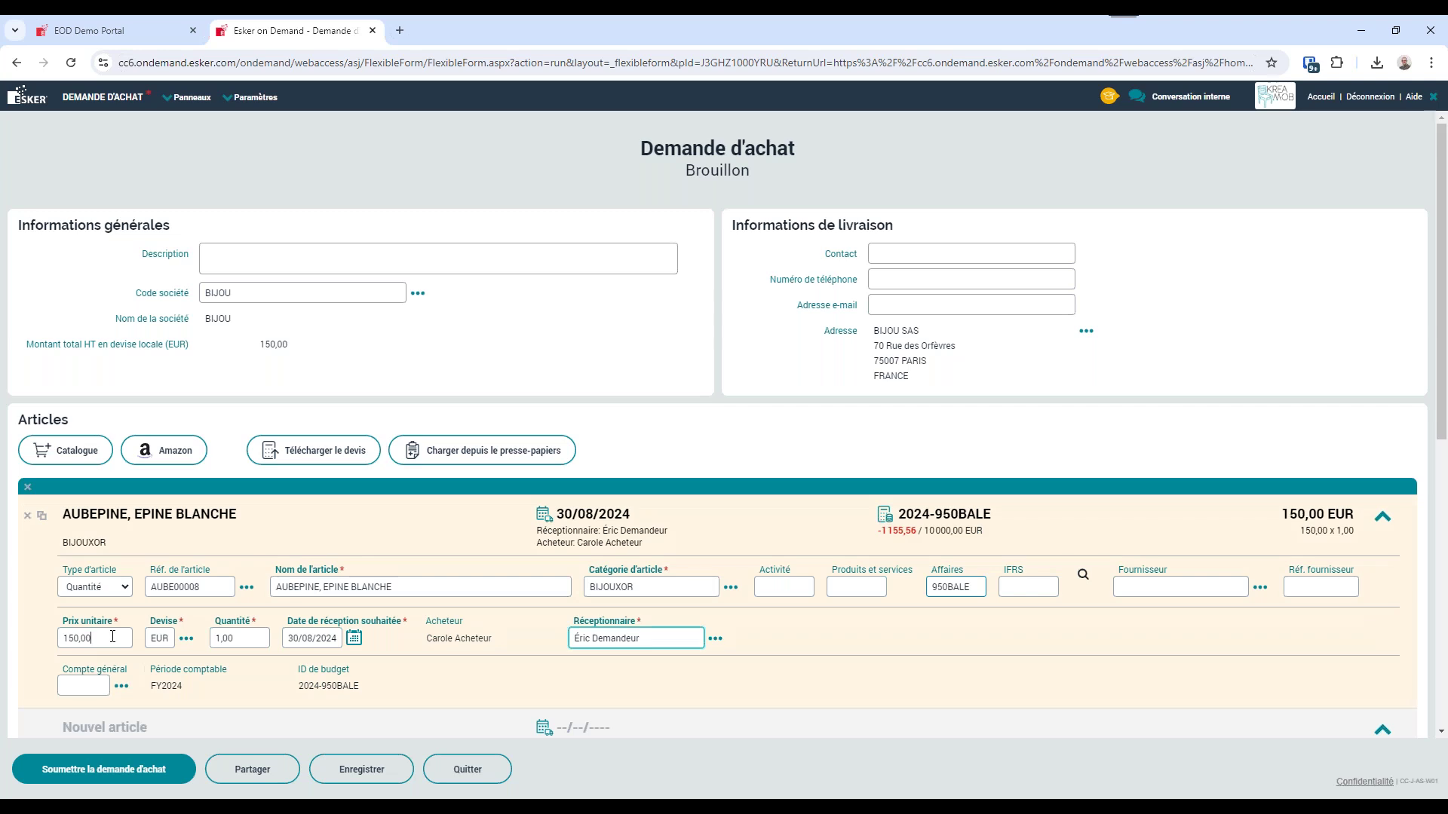
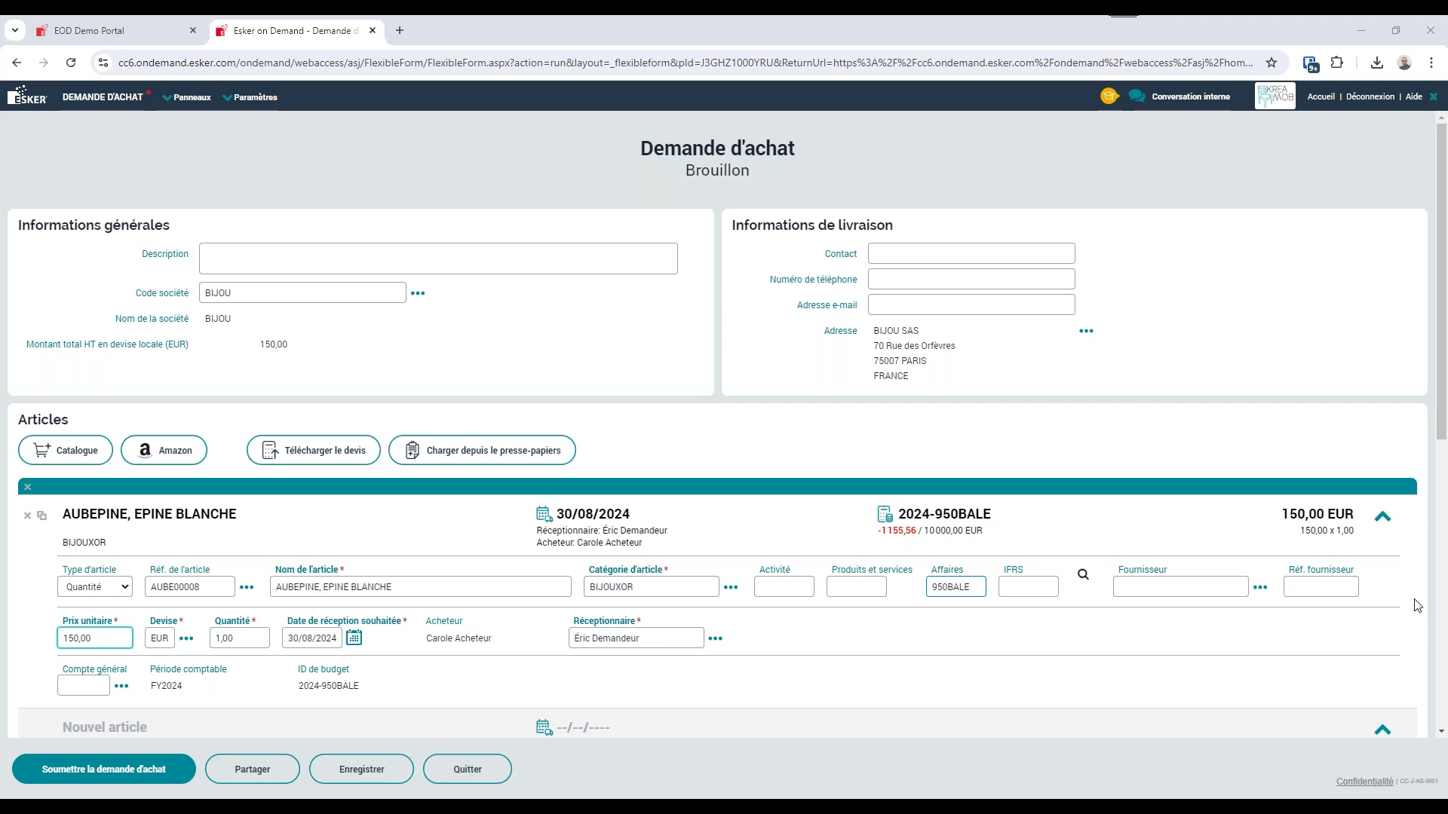
click(959, 590)
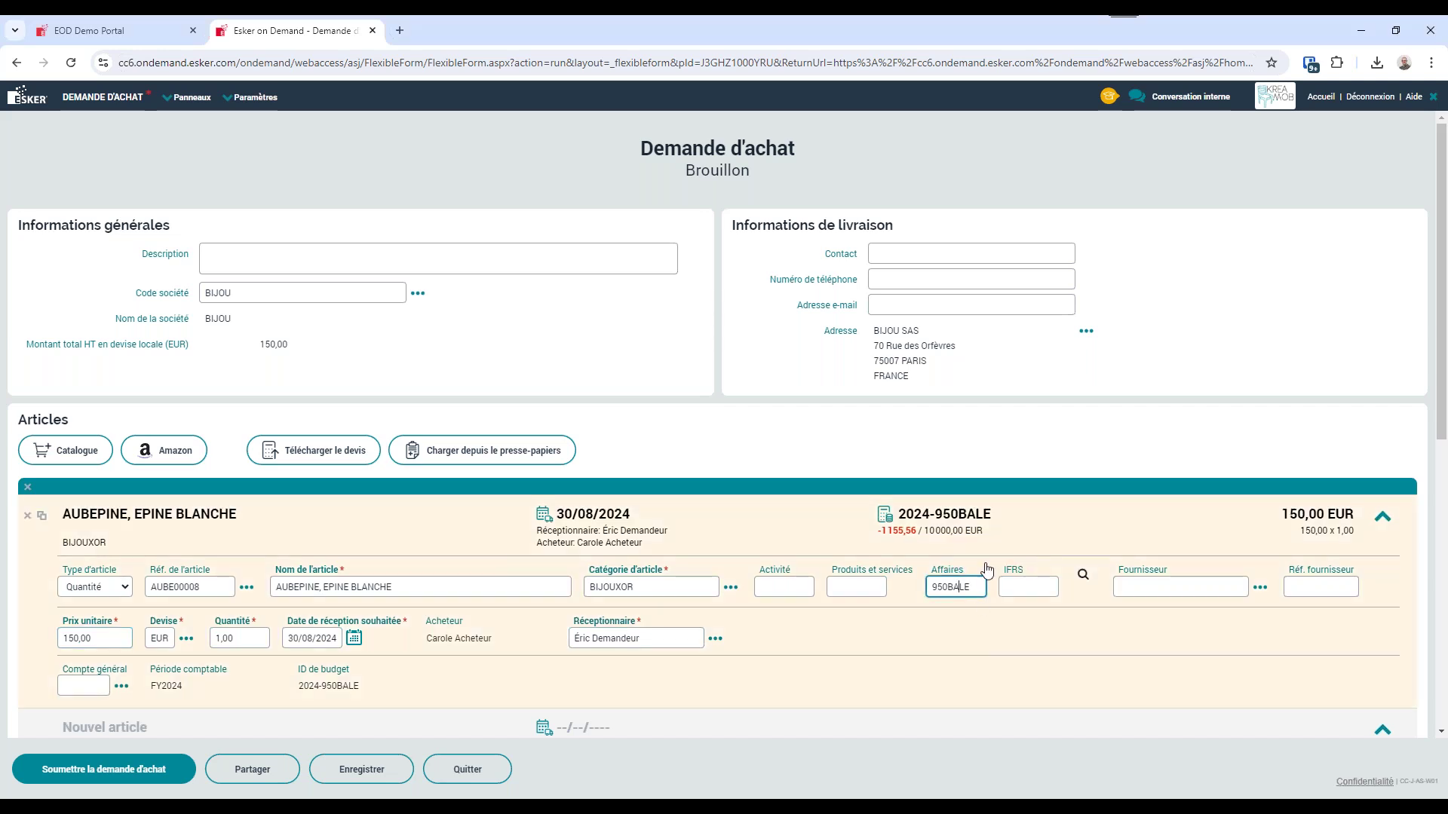
click(1085, 577)
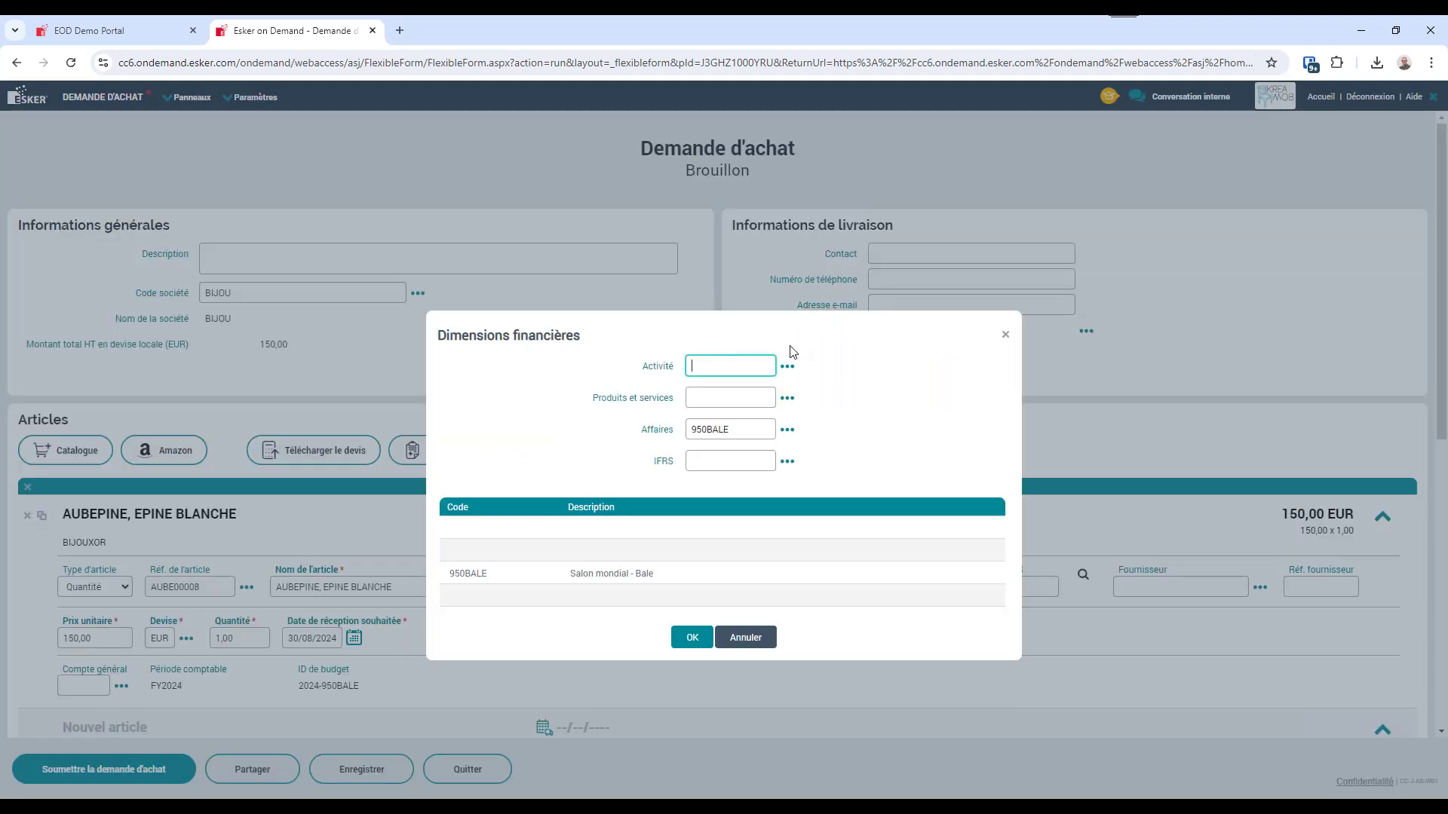
click(796, 433)
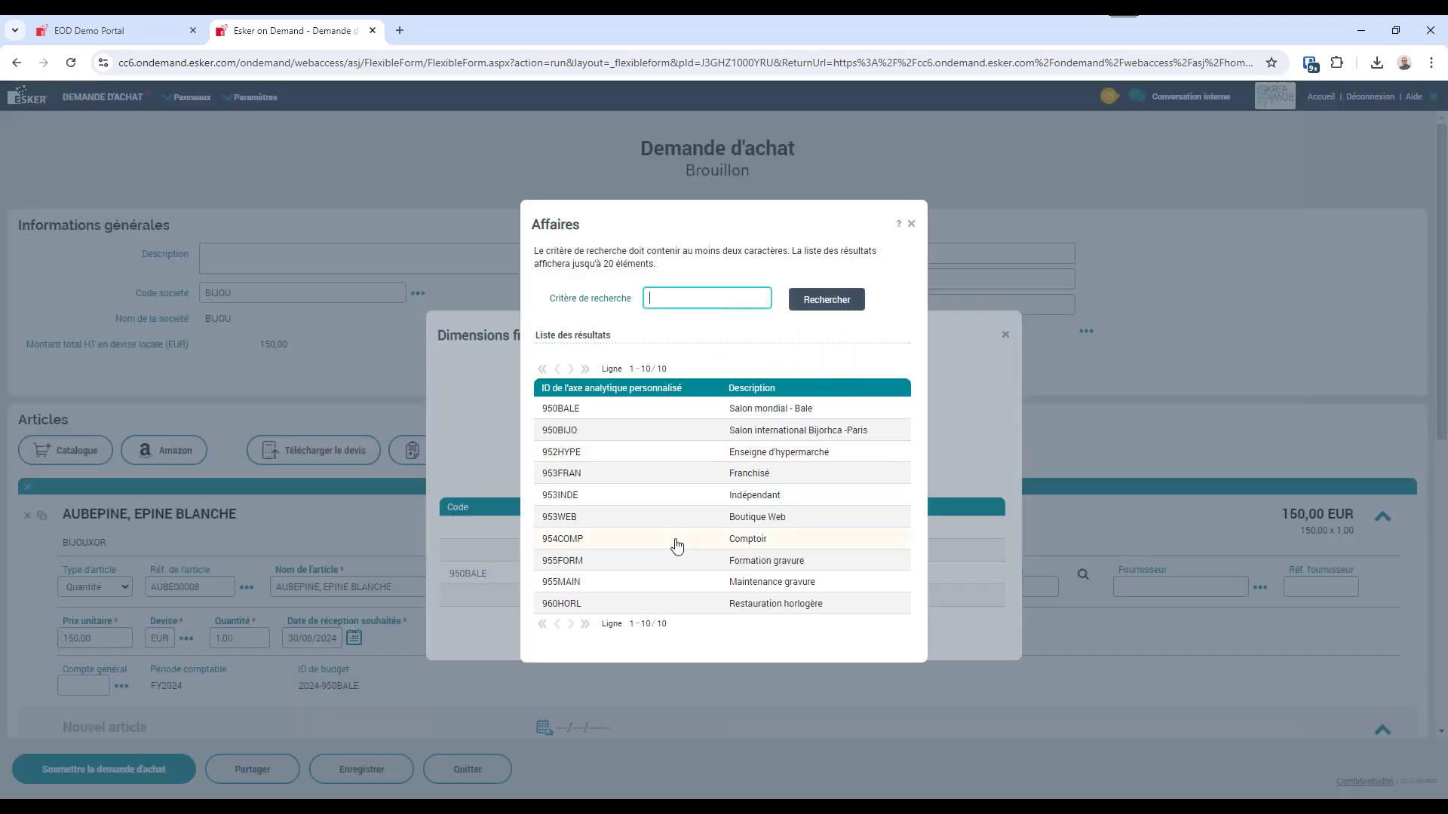
click(561, 582)
click(690, 638)
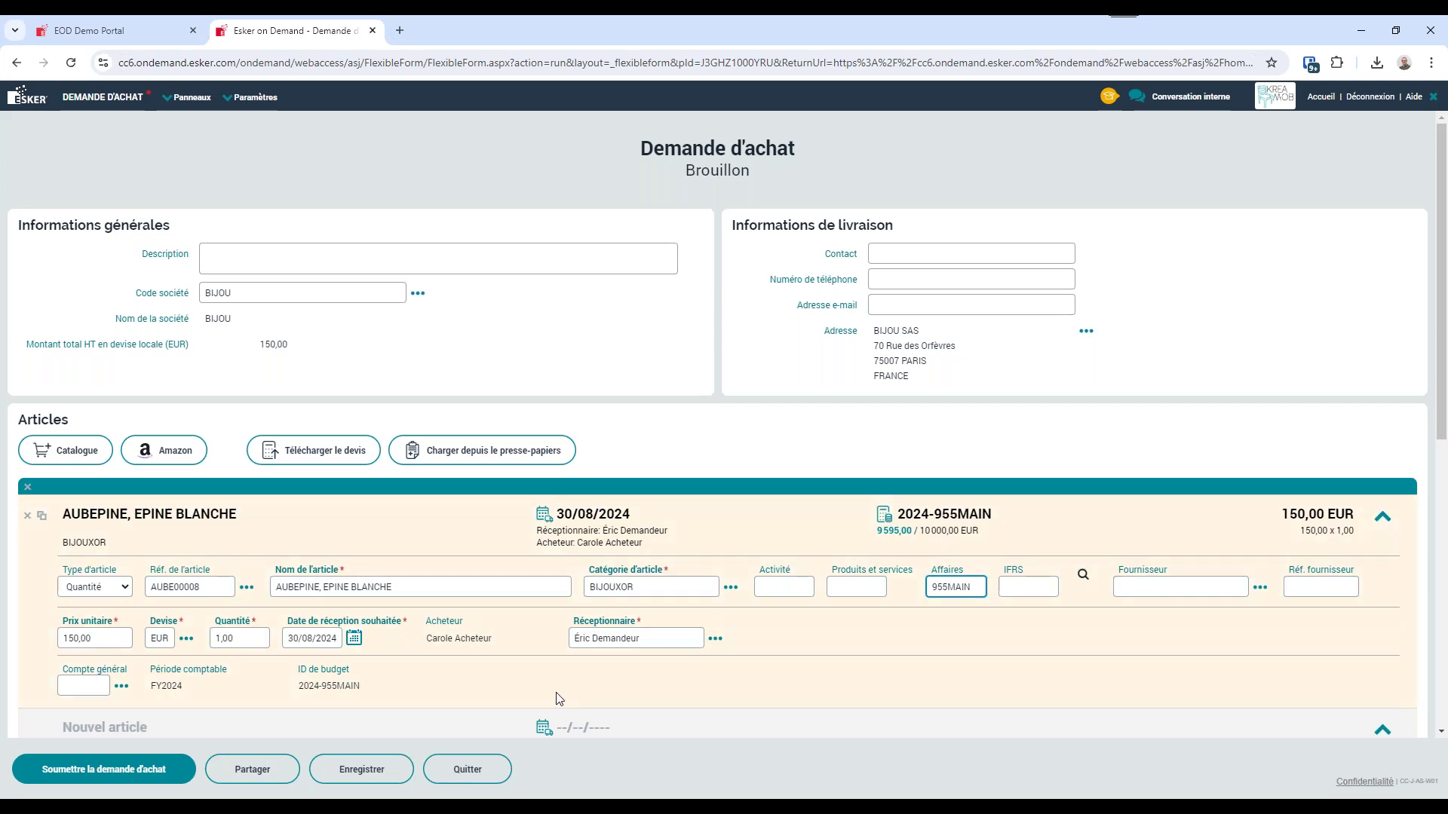
Quit the purchase request draft, and view the requester's Source-to-Pay reports list before returning to the home page.
click(476, 768)
click(692, 485)
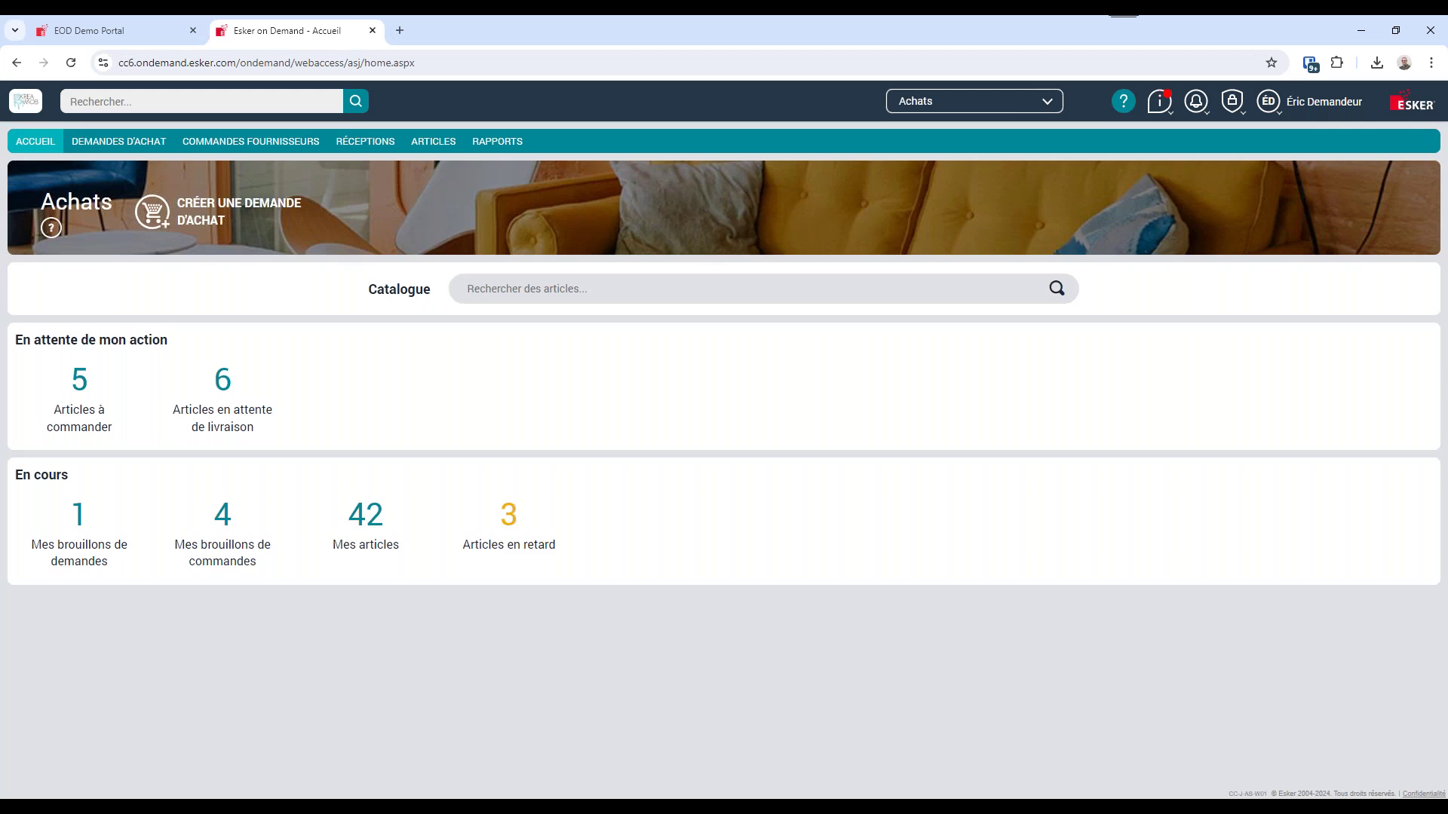
click(512, 143)
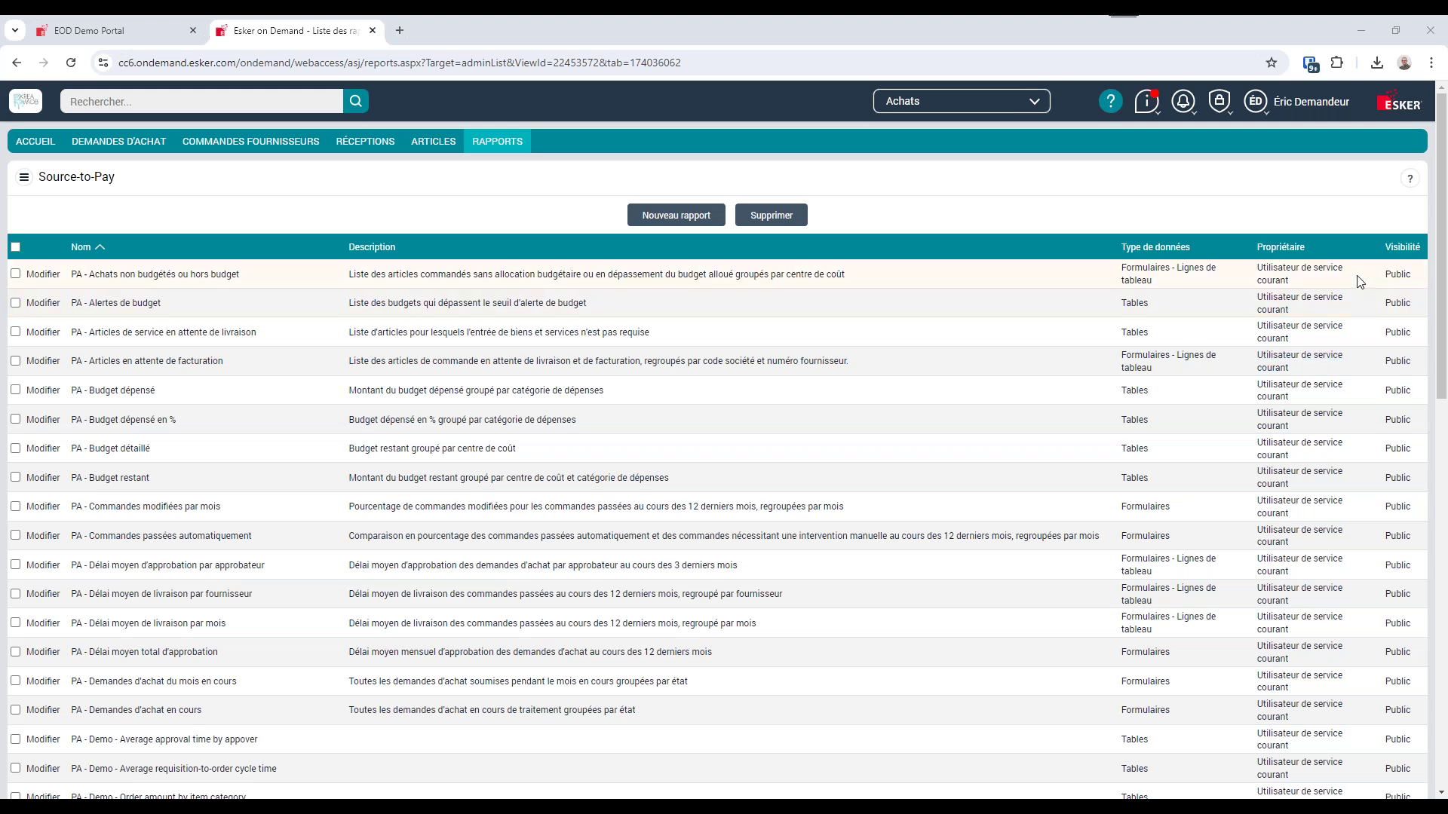
click(34, 150)
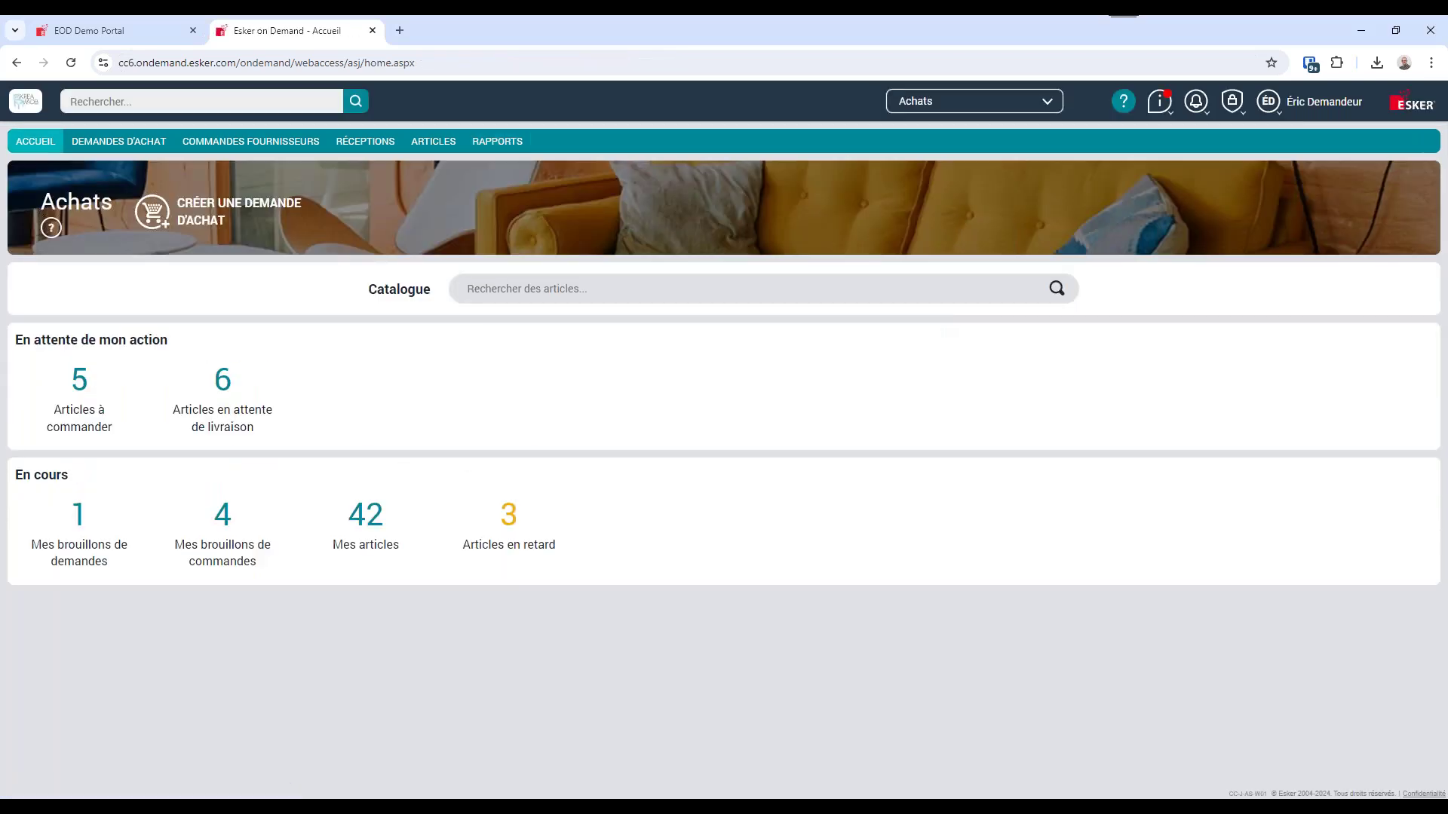